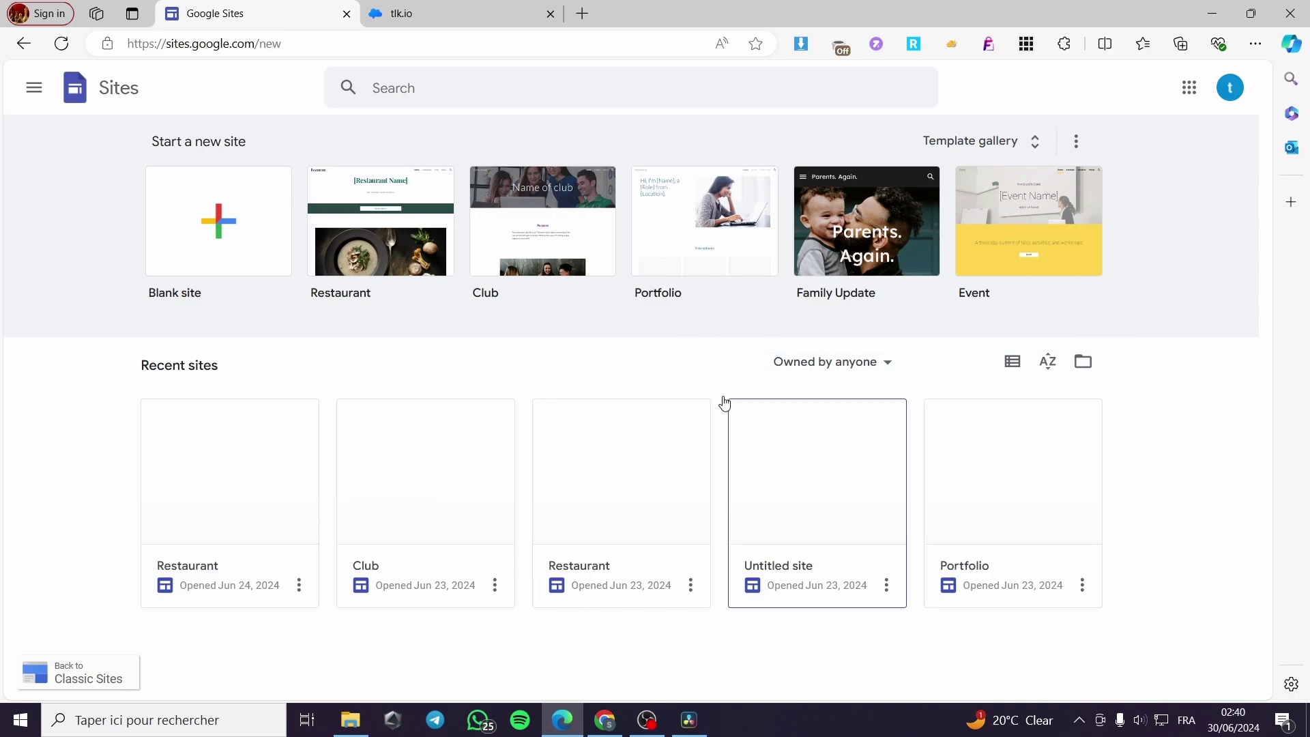
click(1013, 141)
scroll(618, 434, down, 2)
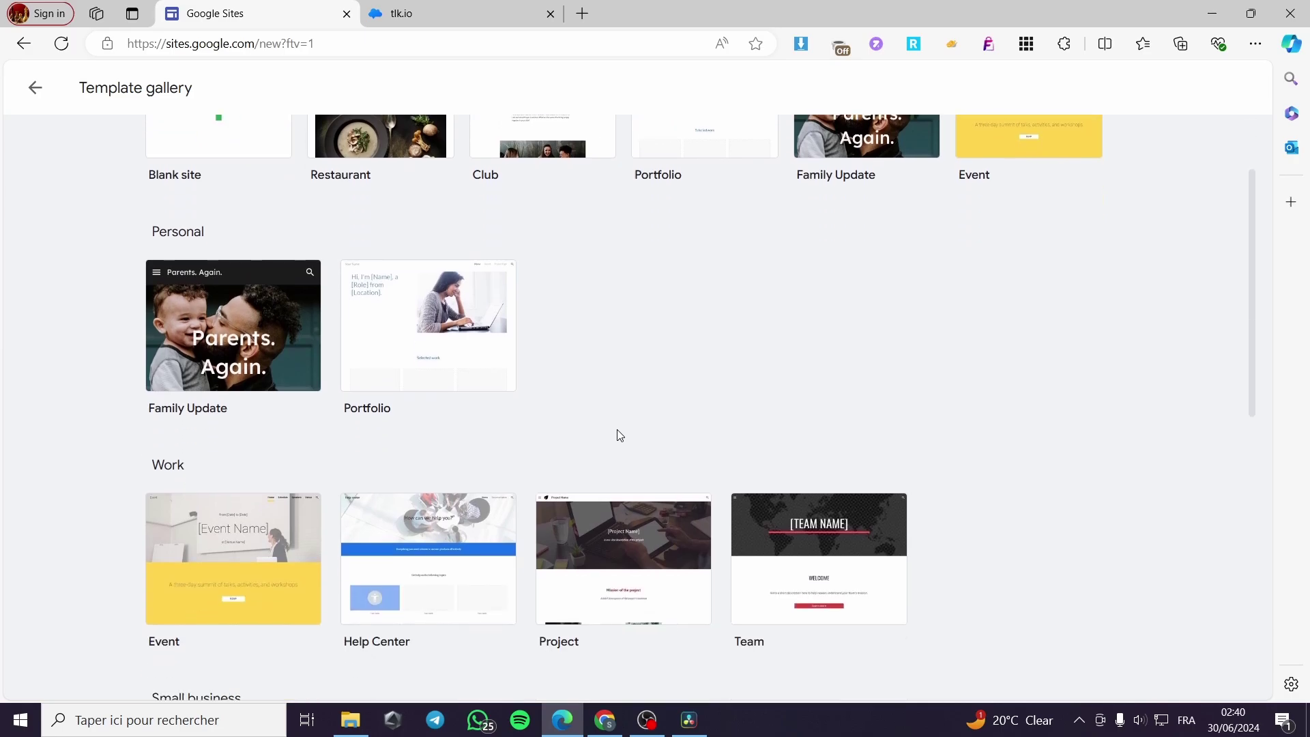
scroll(559, 438, up, 2)
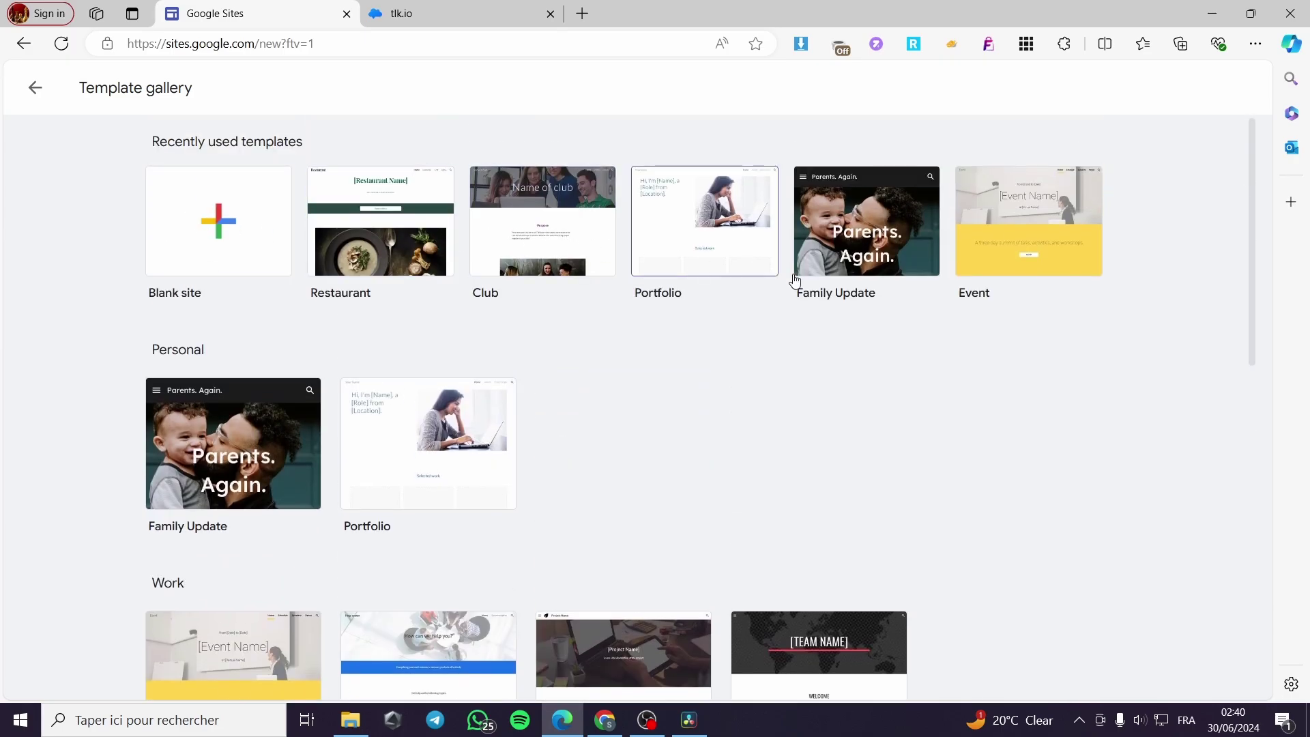
scroll(921, 344, down, 10)
scroll(936, 348, down, 1)
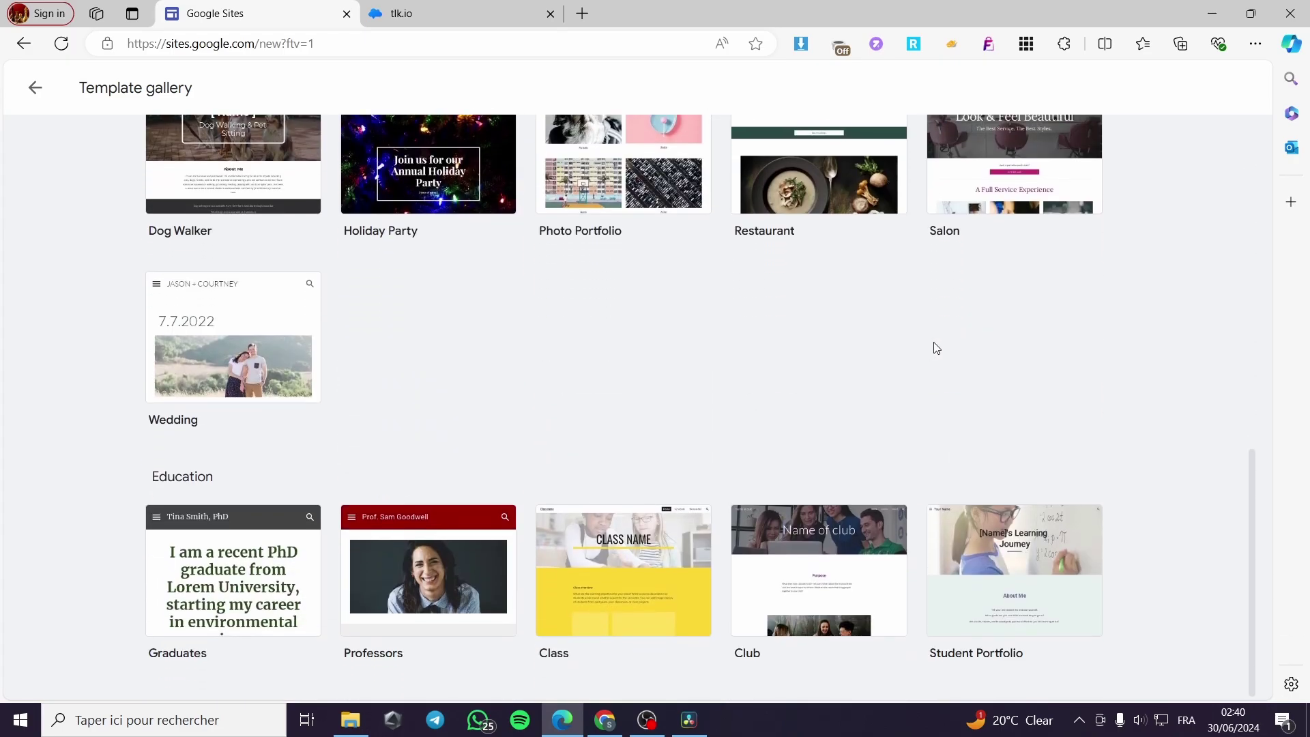
scroll(684, 455, up, 5)
scroll(546, 375, up, 5)
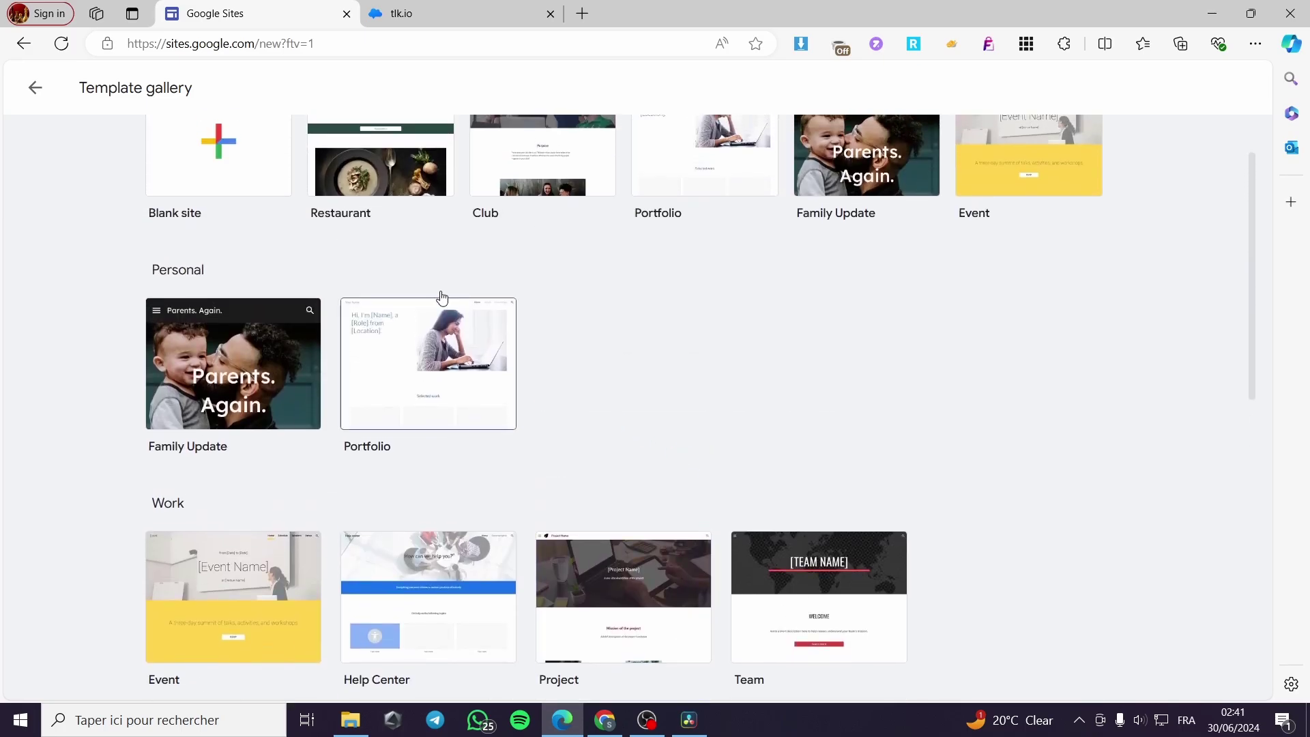
scroll(273, 273, up, 1)
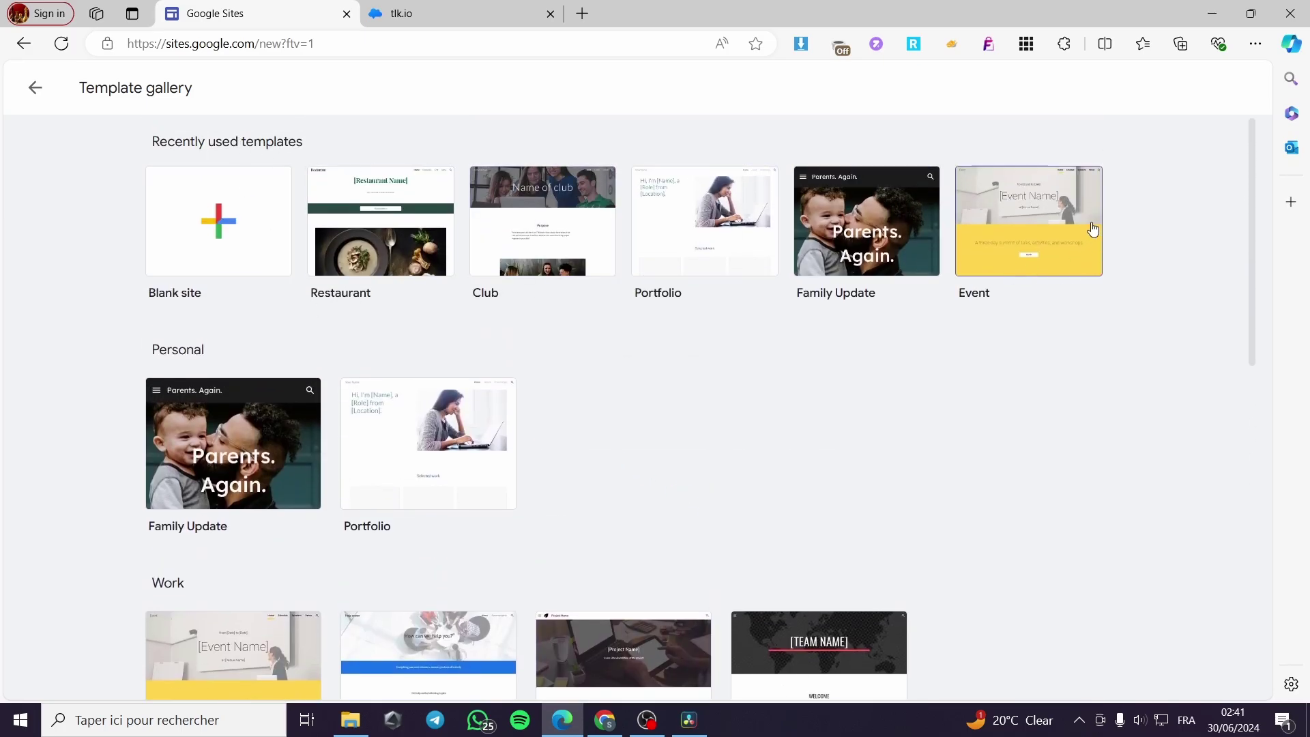
click(34, 87)
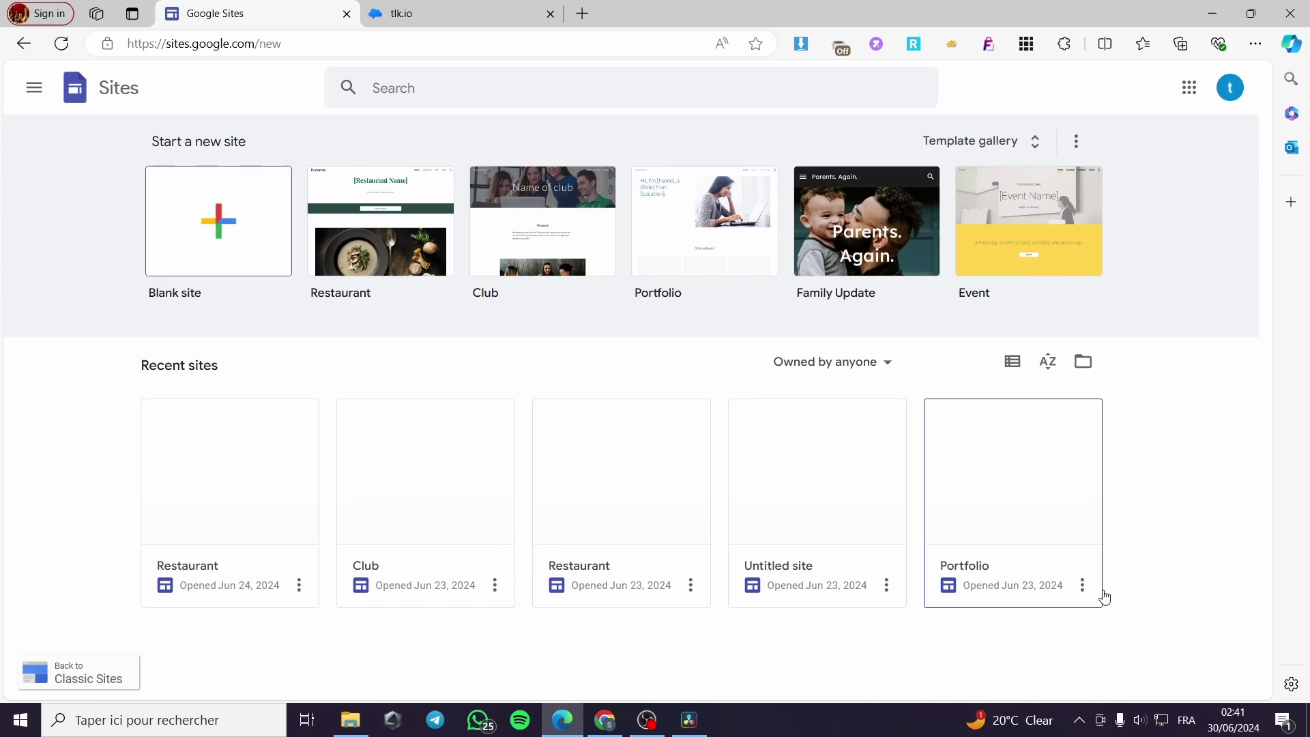
Step: Open the Restaurant site in the editor and look over its home page
click(209, 490)
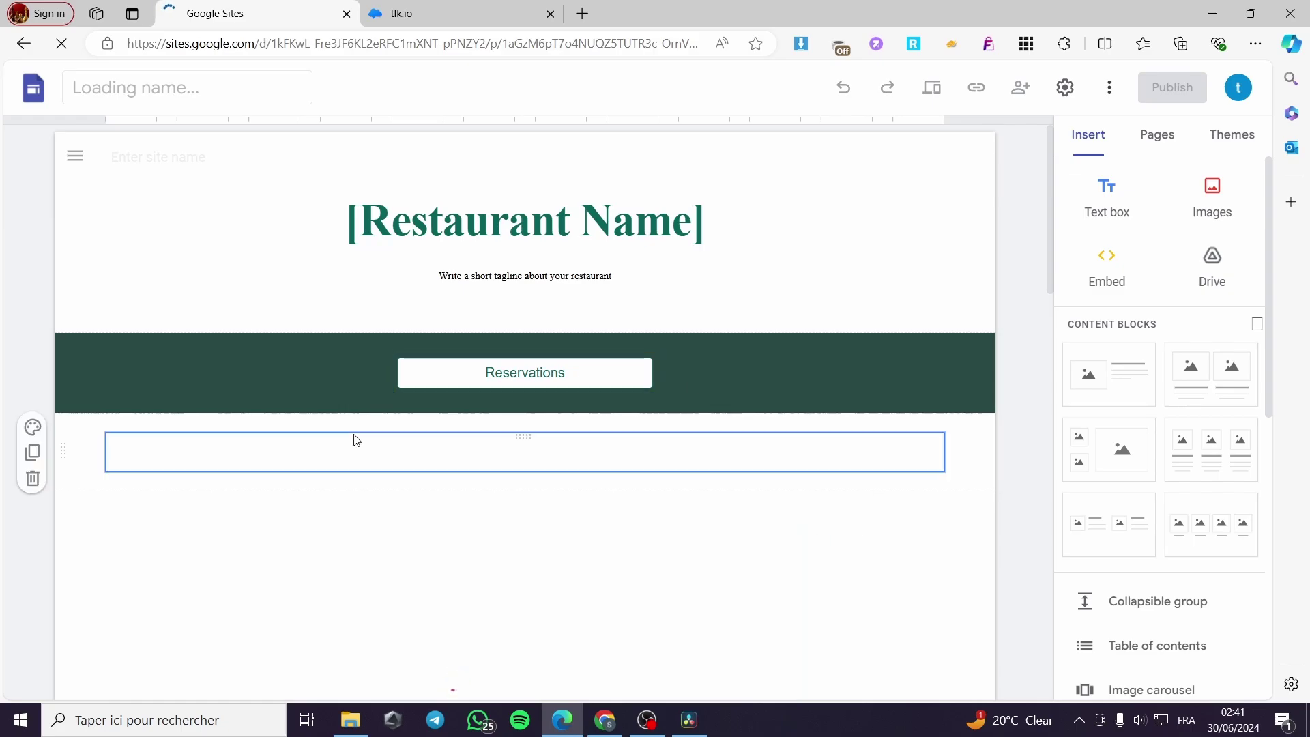
scroll(597, 450, down, 5)
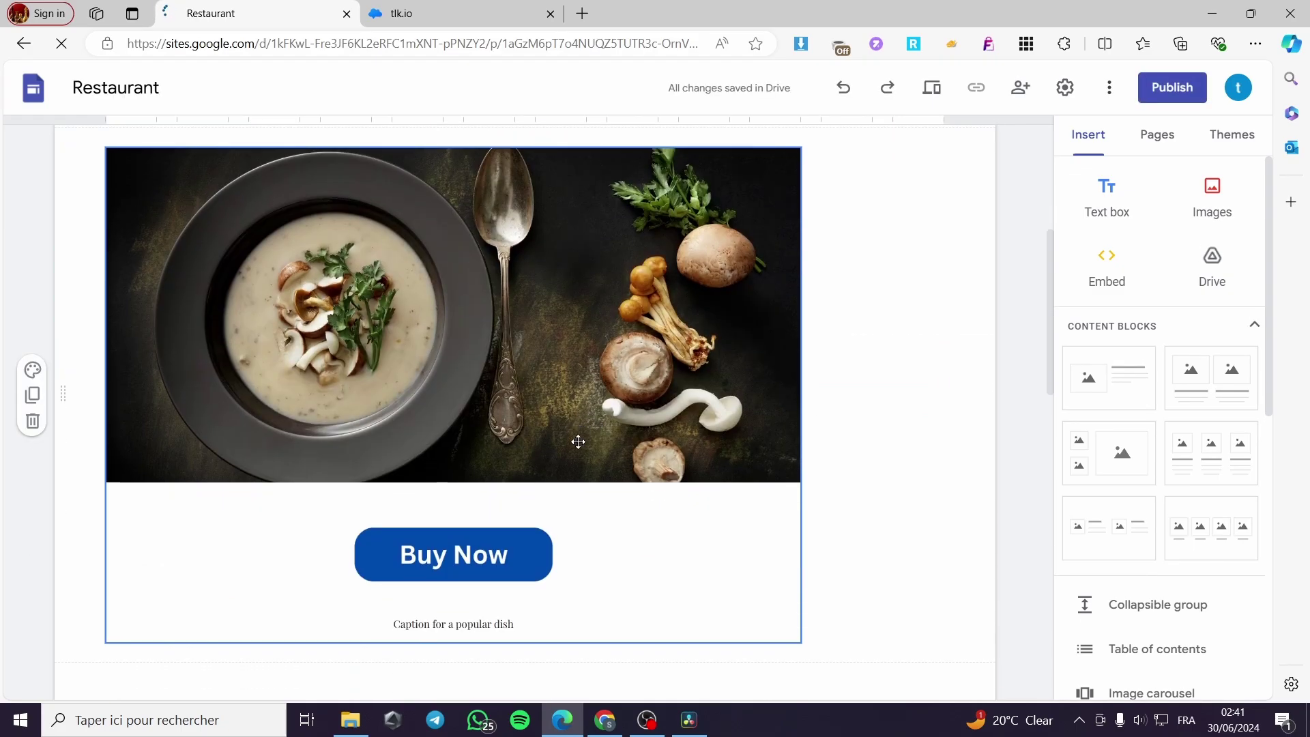
scroll(613, 437, down, 5)
scroll(682, 444, up, 6)
scroll(740, 477, up, 5)
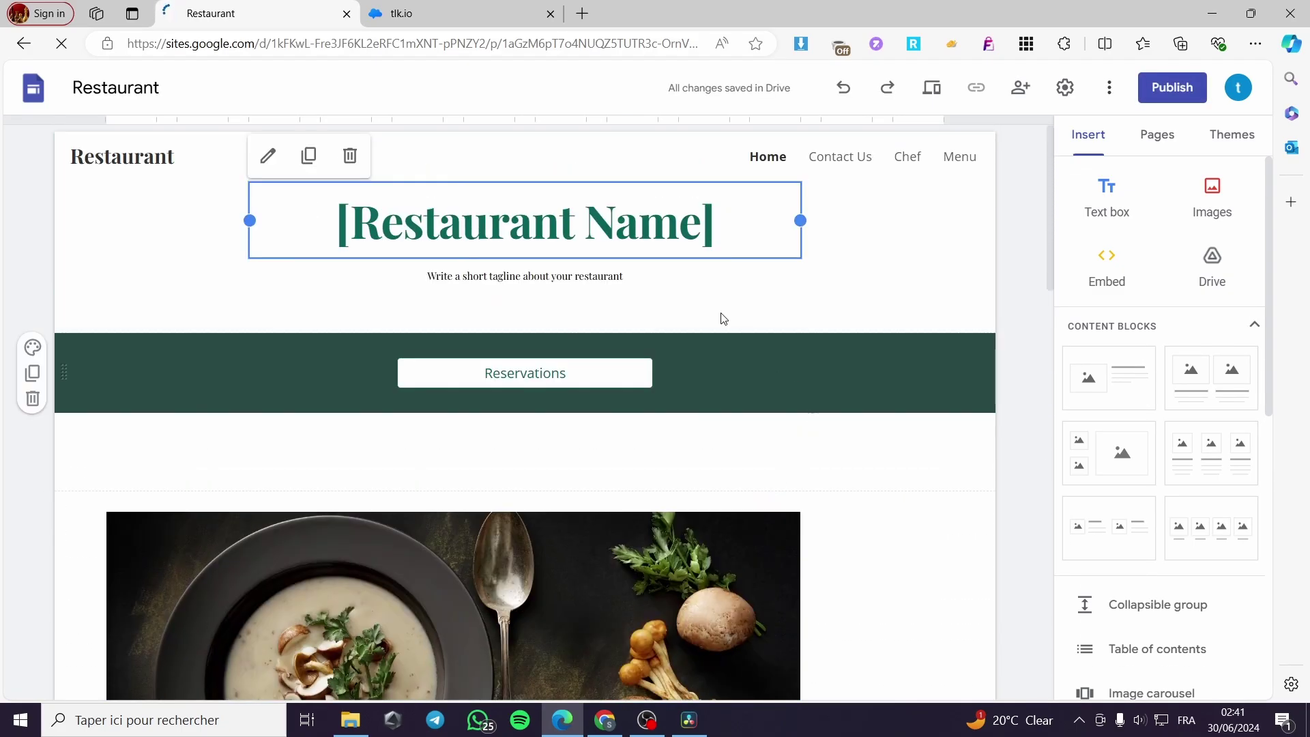
Step: Check the site's Pages list, then go back to the Insert panel
click(1135, 137)
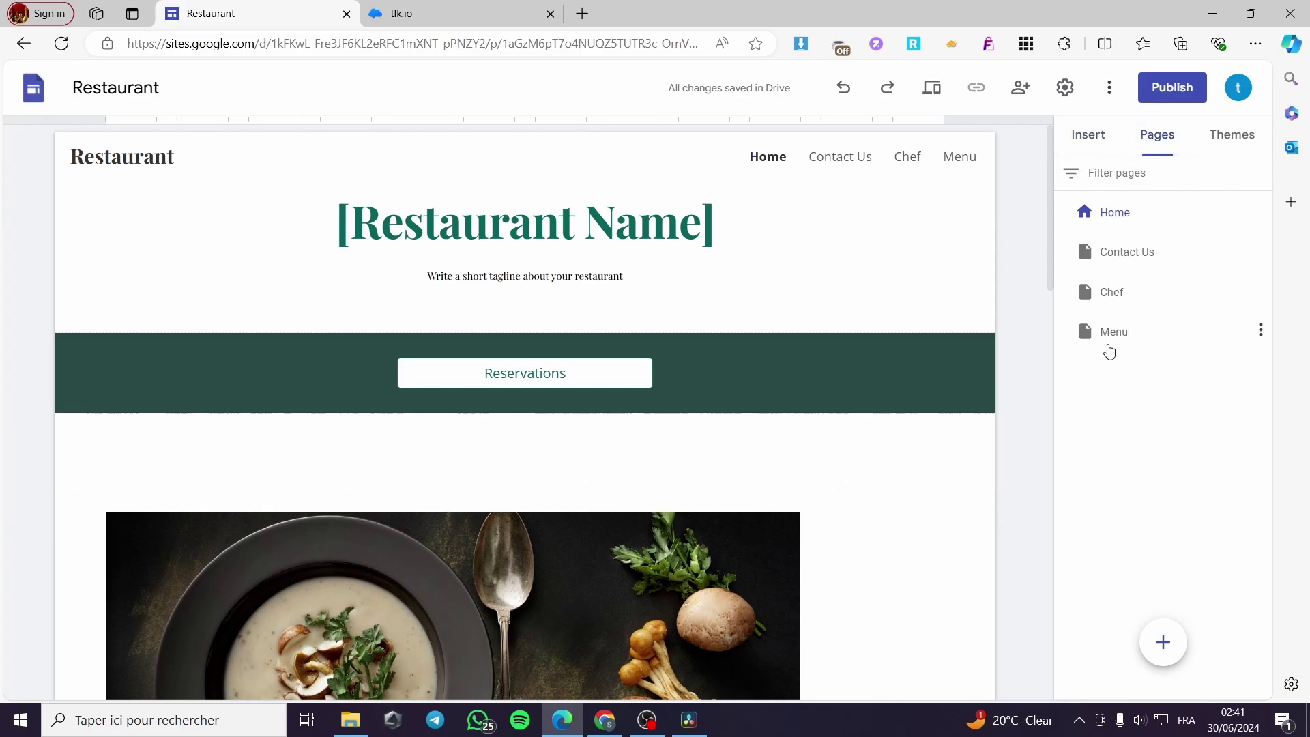
mouse_move(1166, 647)
click(1098, 137)
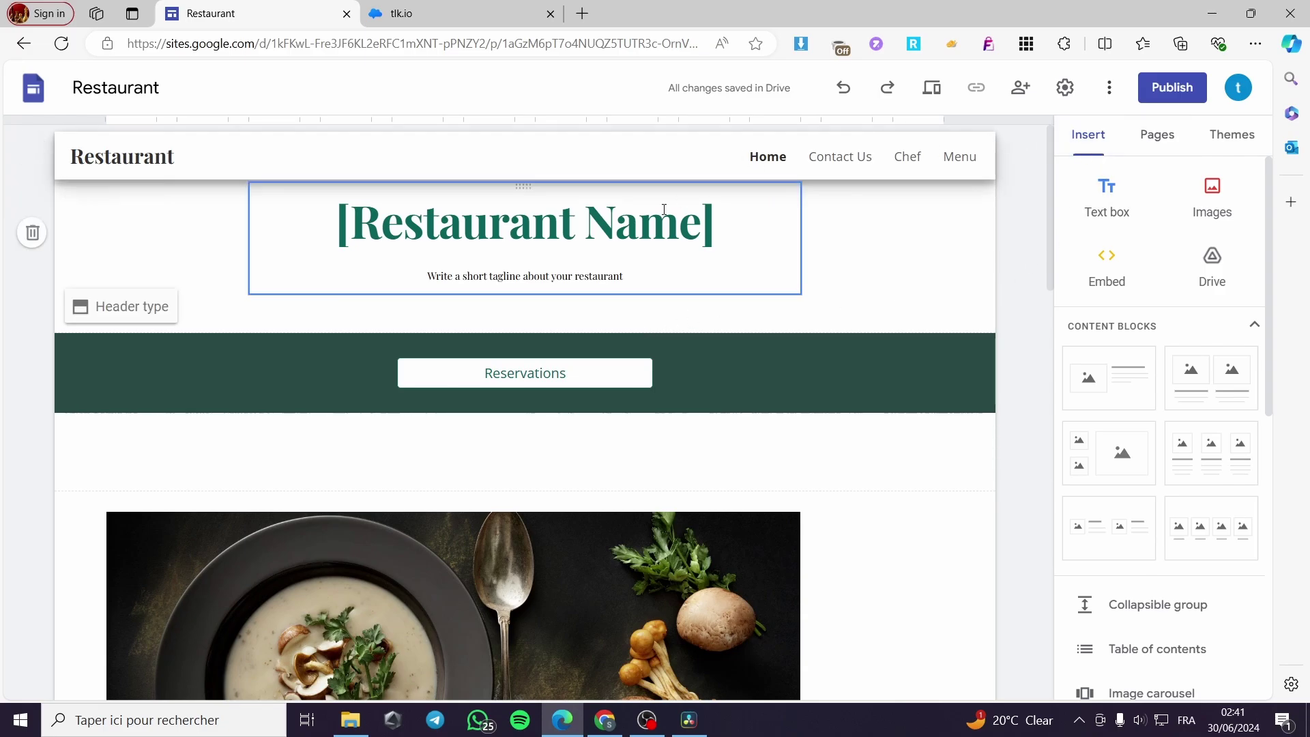
Step: Select the empty text box below the dish caption for editing
scroll(521, 450, down, 9)
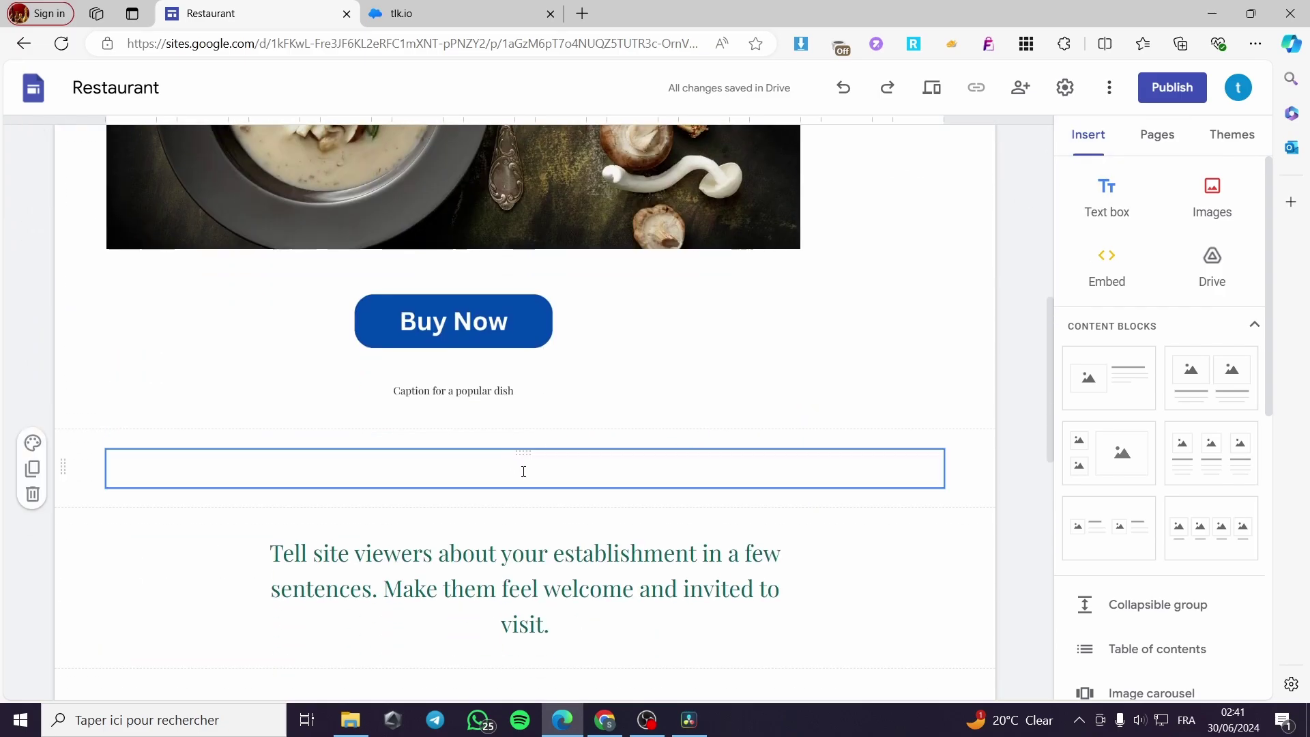
click(520, 468)
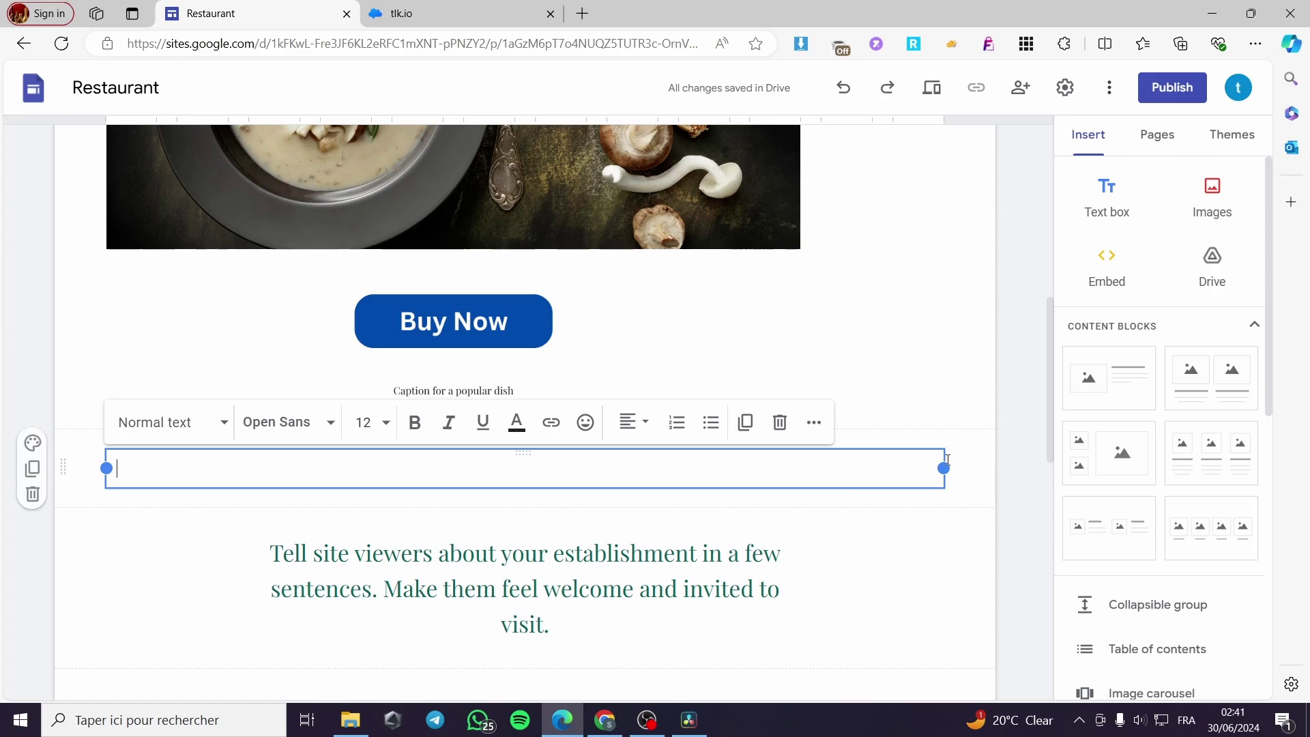
scroll(778, 449, up, 6)
scroll(389, 447, down, 7)
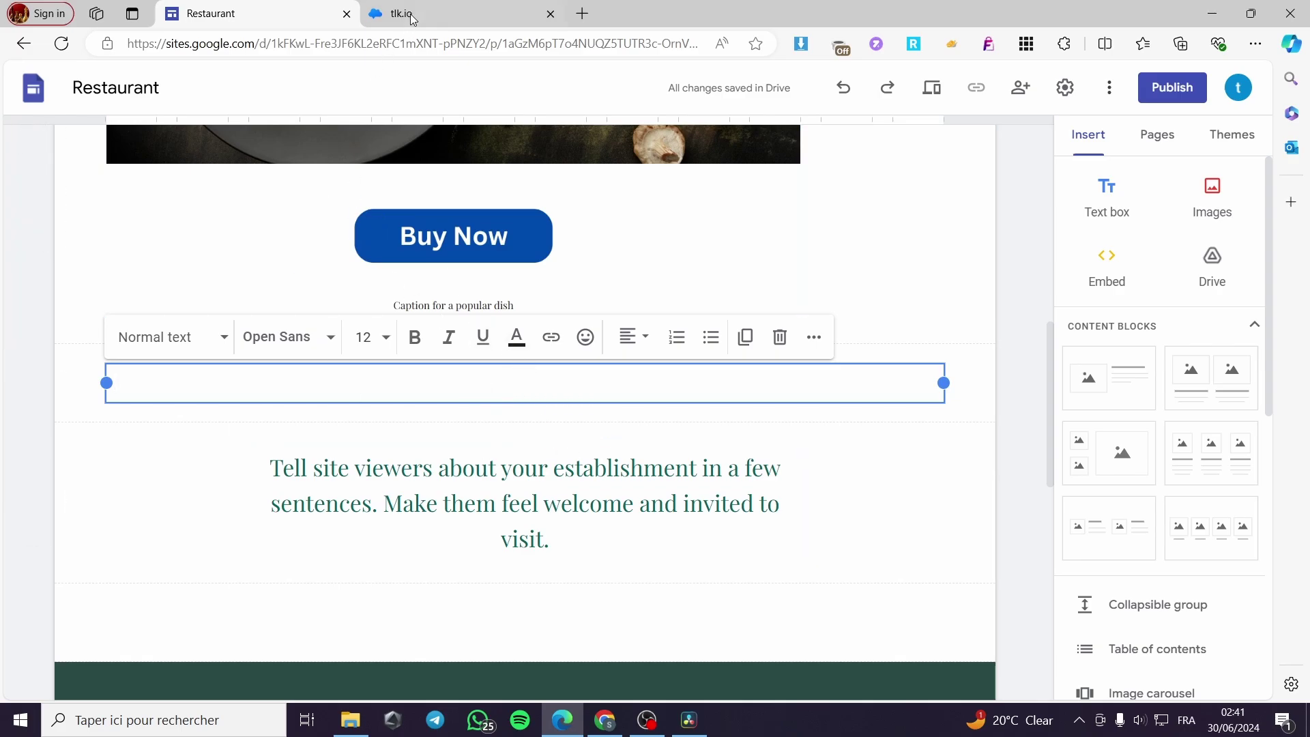
Step: Switch to the tlk.io web chat tab and focus its tlk.io/channel name field
mouse_move(418, 13)
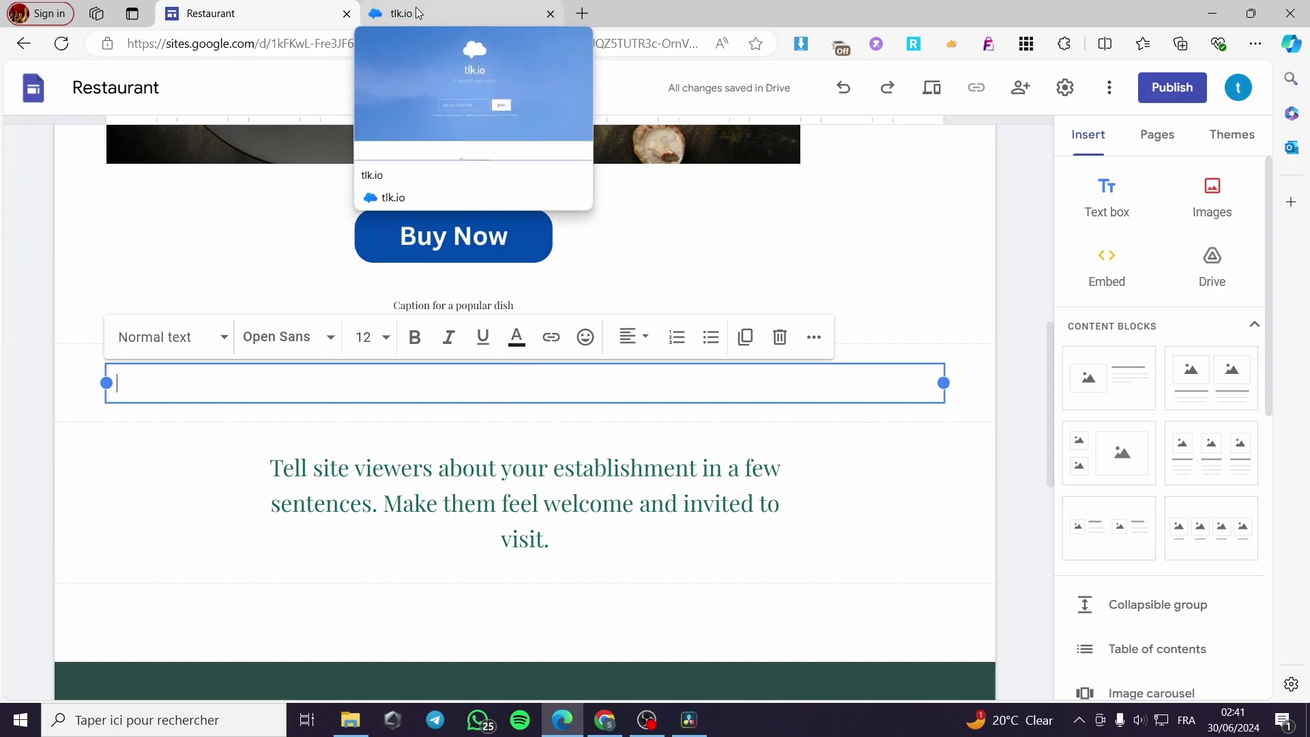
click(418, 13)
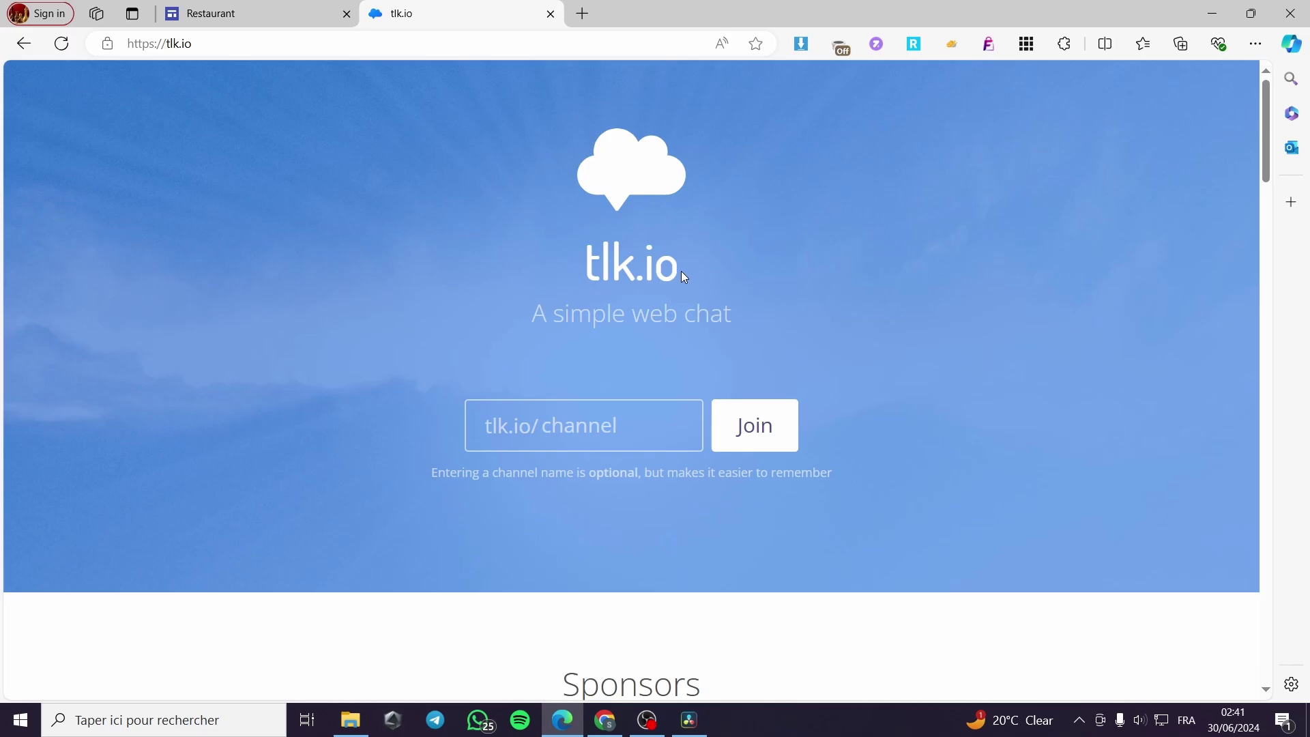
scroll(681, 273, down, 5)
scroll(671, 332, down, 2)
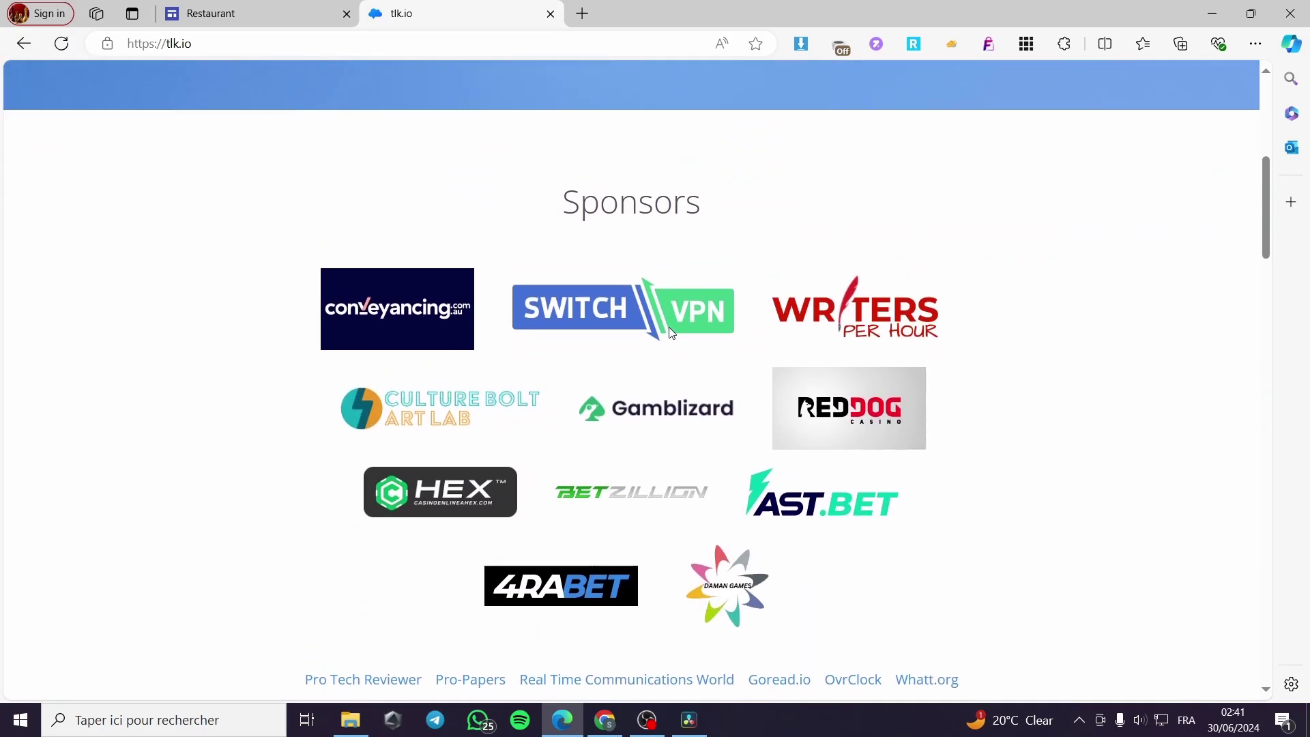
scroll(671, 332, up, 7)
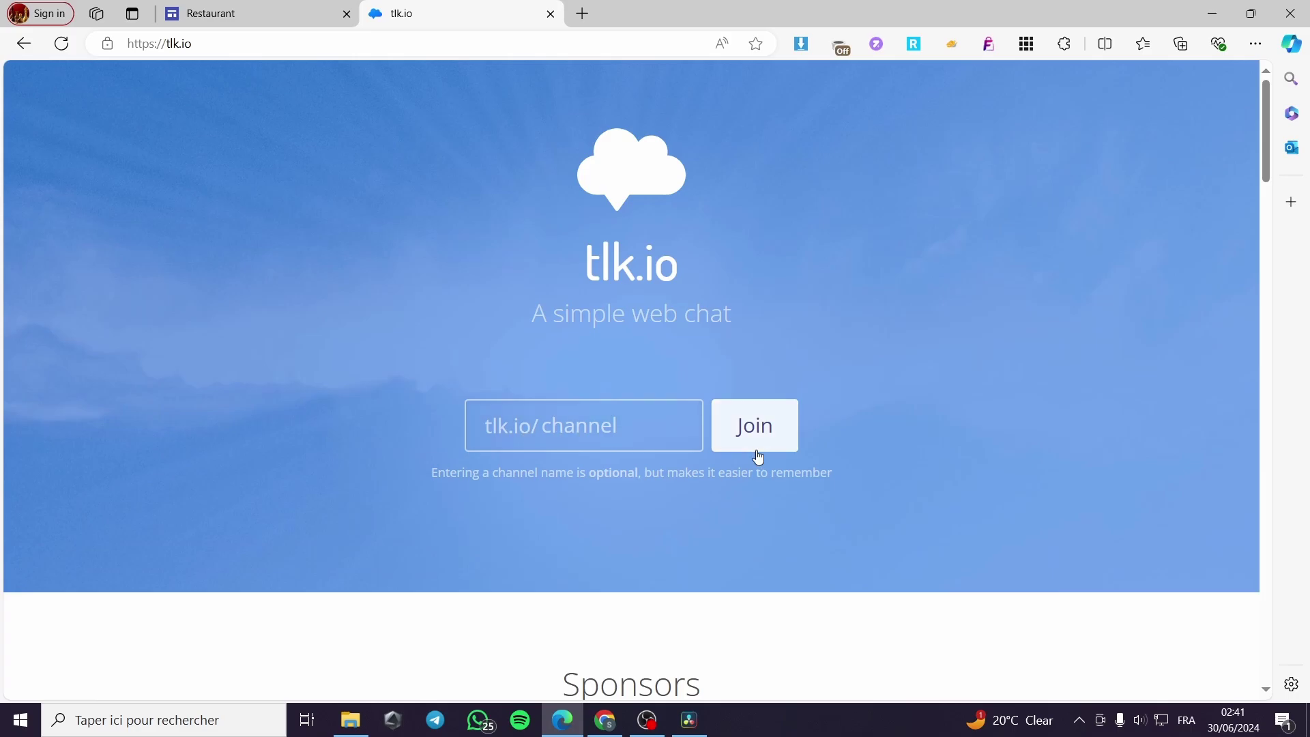
click(556, 428)
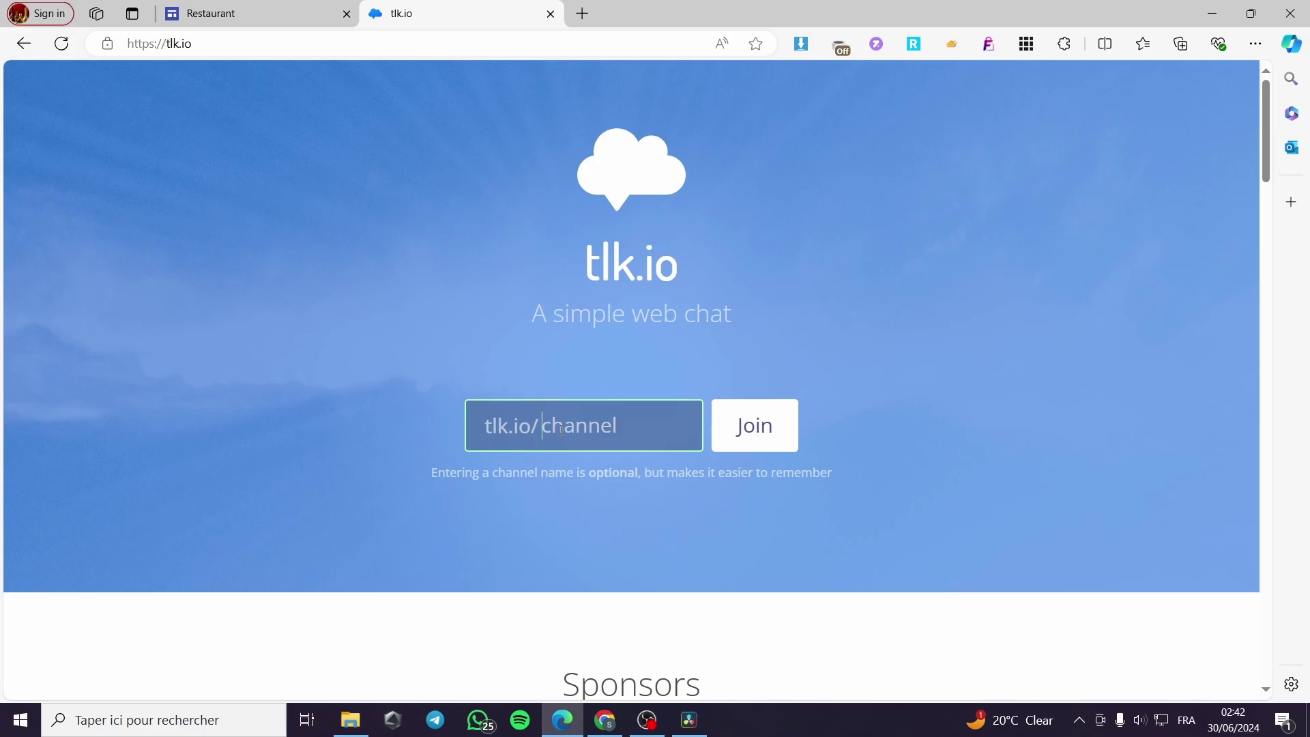
click(272, 12)
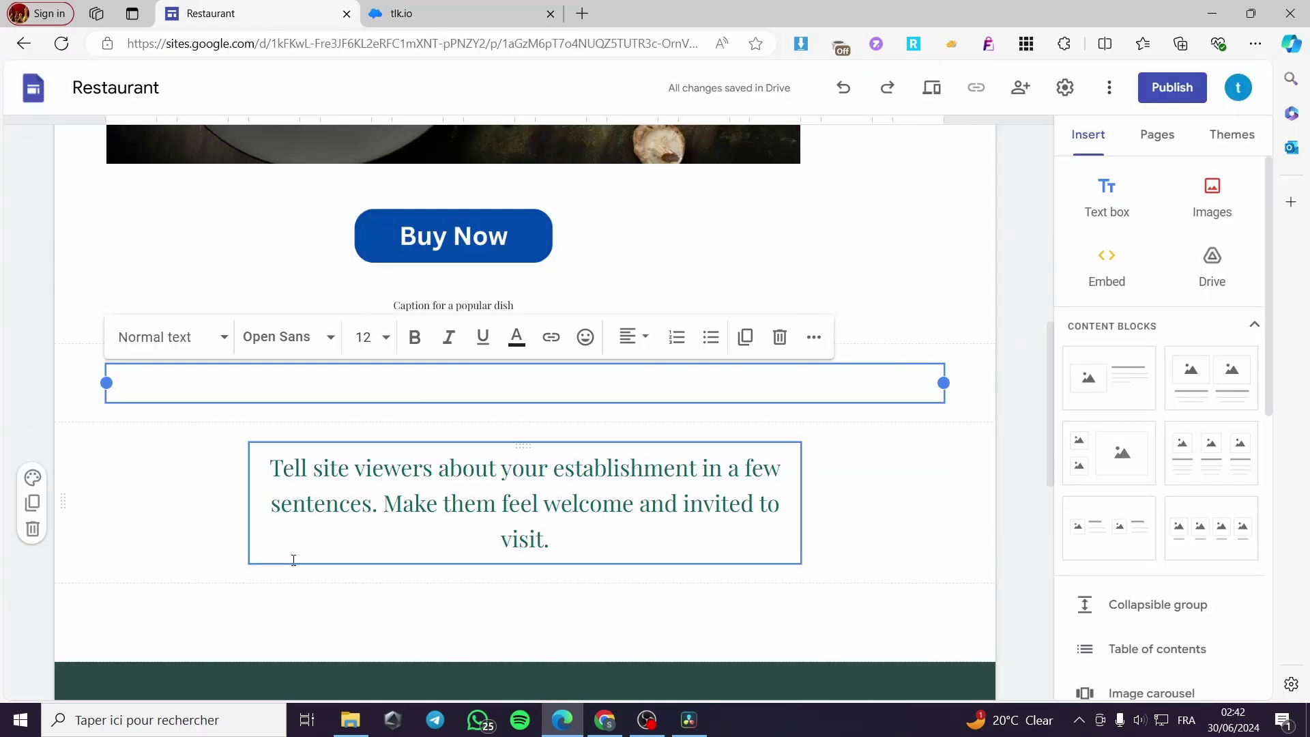
scroll(459, 654, up, 10)
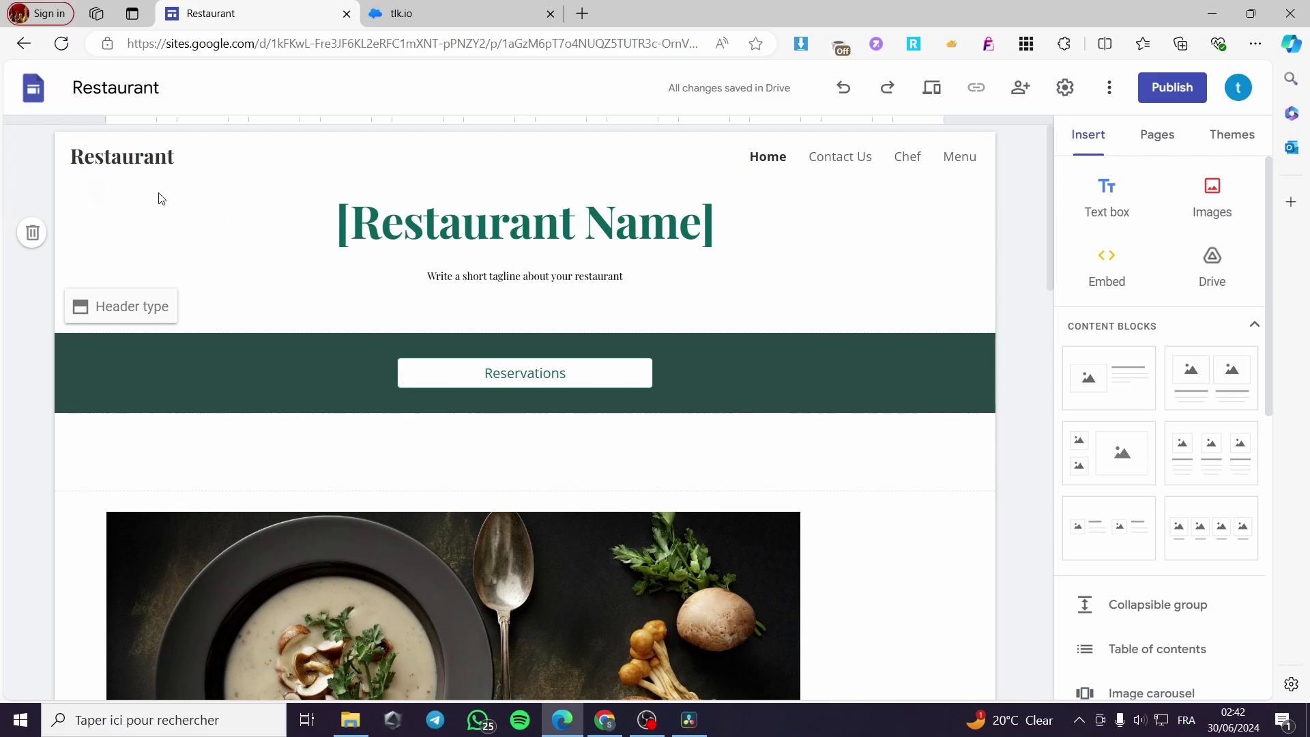
click(423, 18)
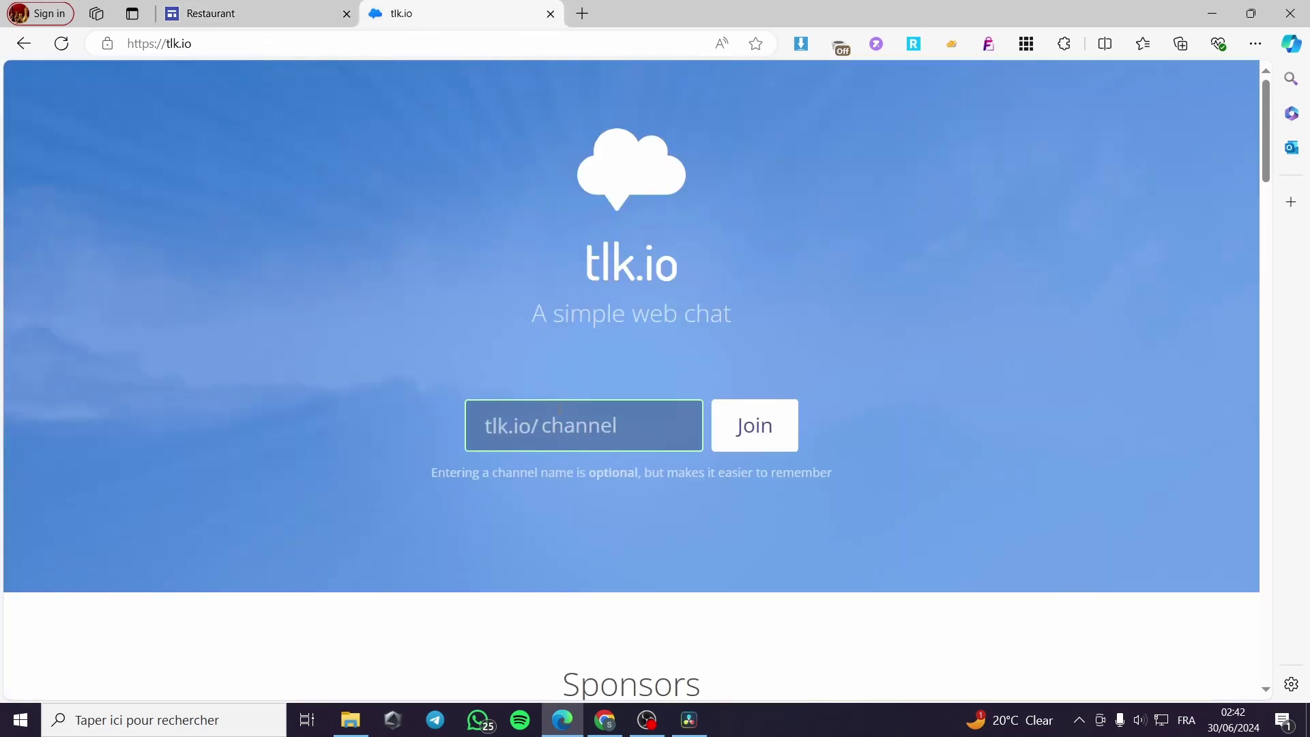
Step: Create and join the tlk.io channel named 'Restaurant'
text(Restaurant)
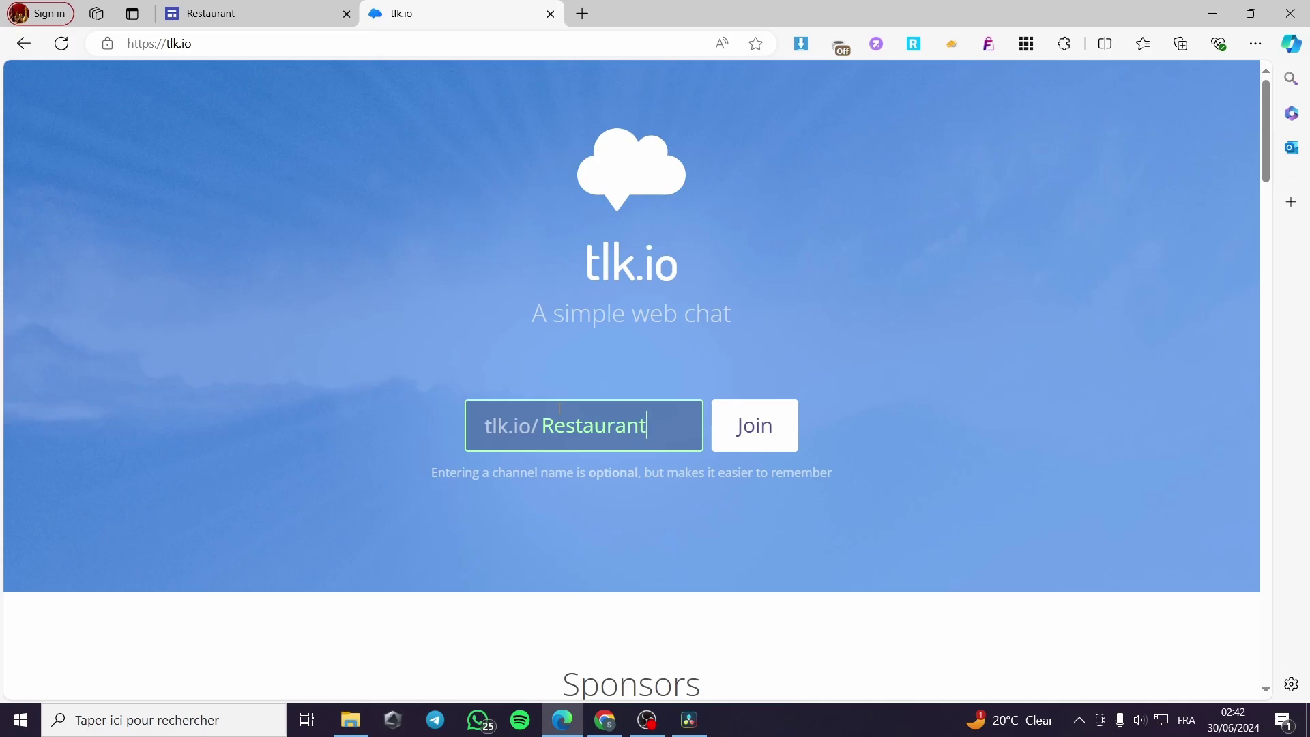
click(770, 426)
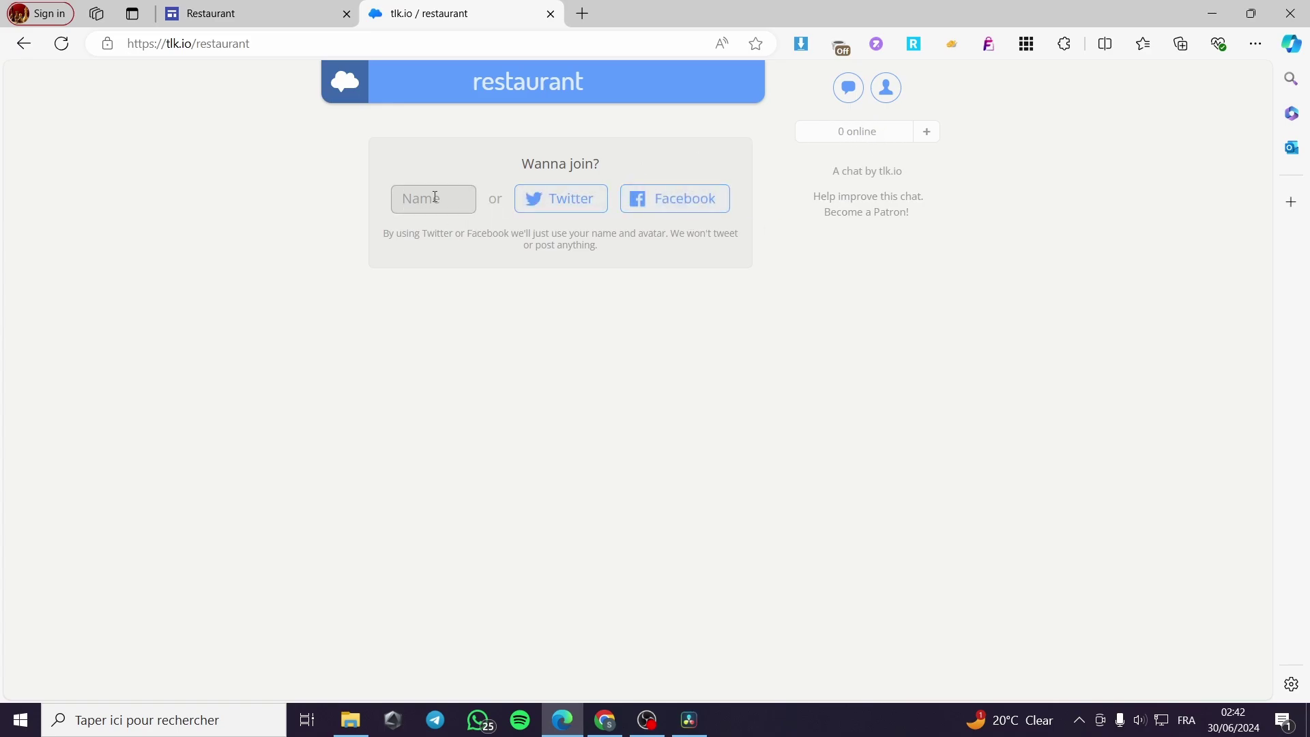
Step: Join the restaurant chat under the name 'admin'
text(ad)
key(BackSpace)
text(min)
key(Return)
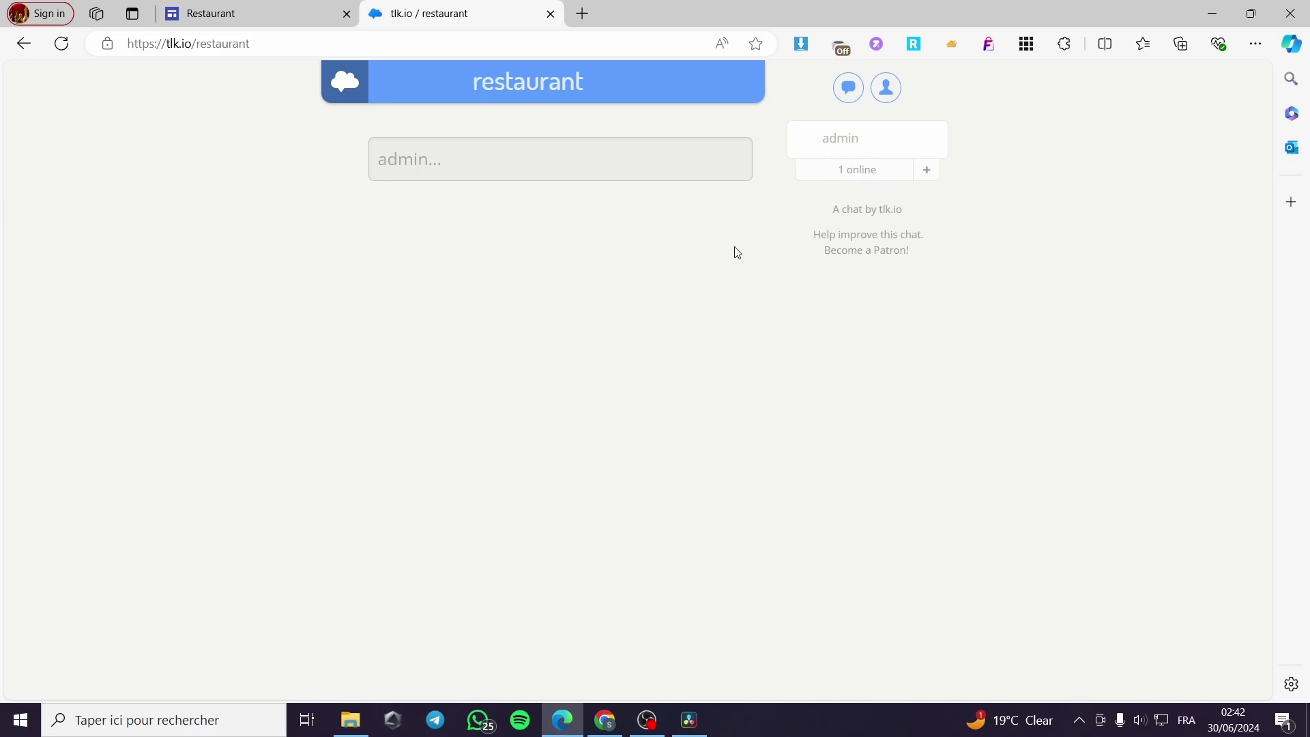
Step: Post the message 'hello' in the chat room
click(430, 168)
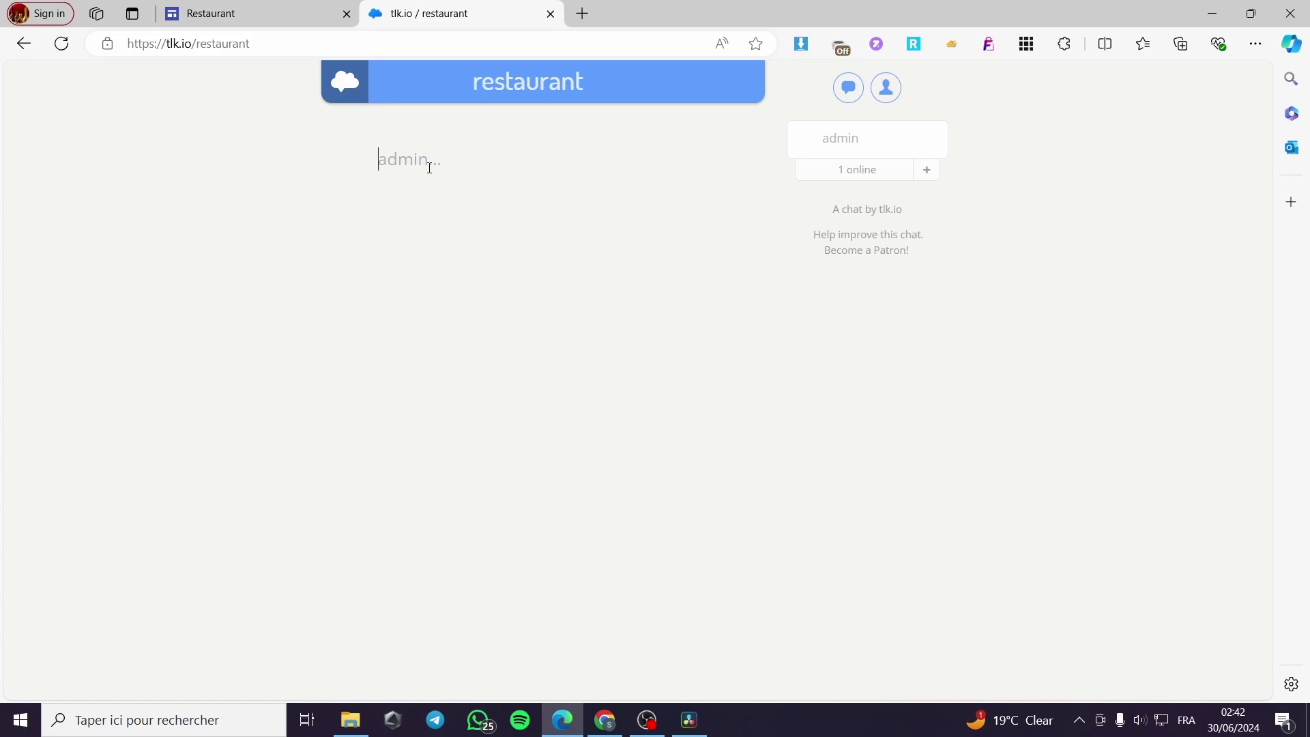
text(helli)
key(BackSpace)
text(o)
key(Return)
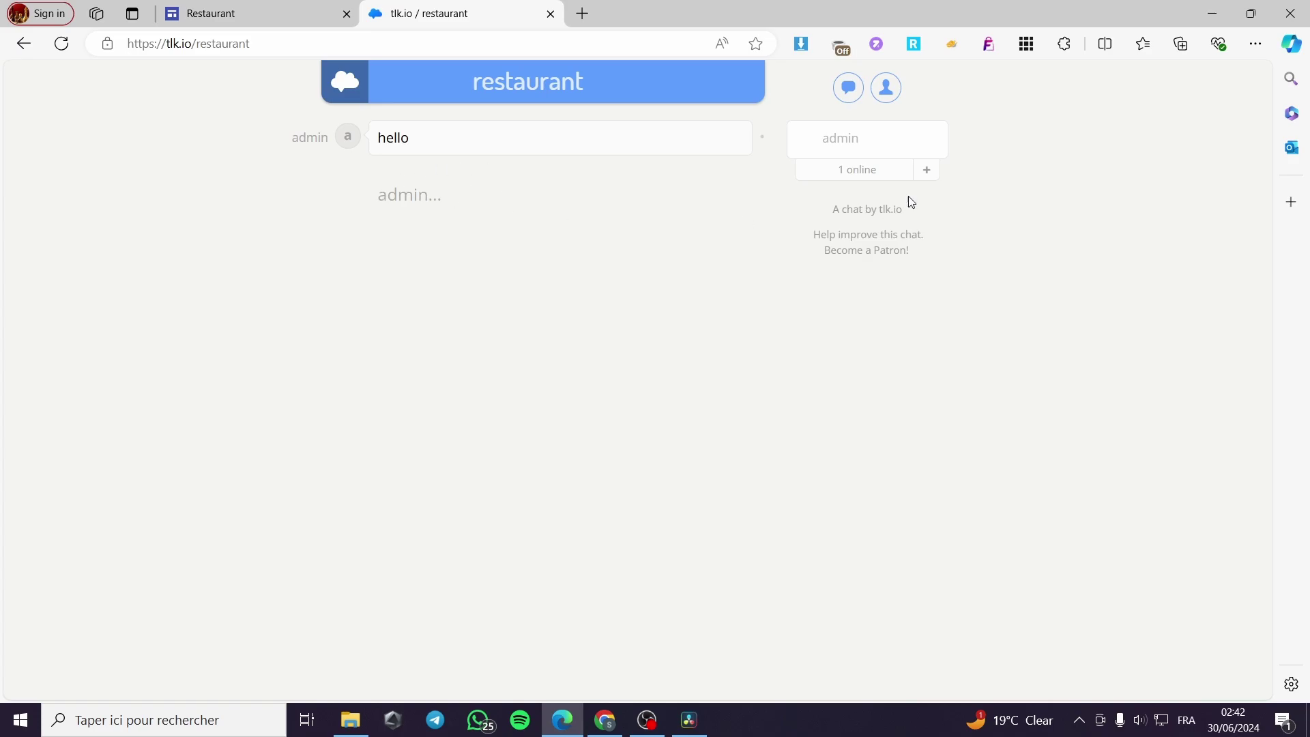
Step: Open and close the invite dialog, copy the room URL, and return to the Restaurant editor
click(923, 169)
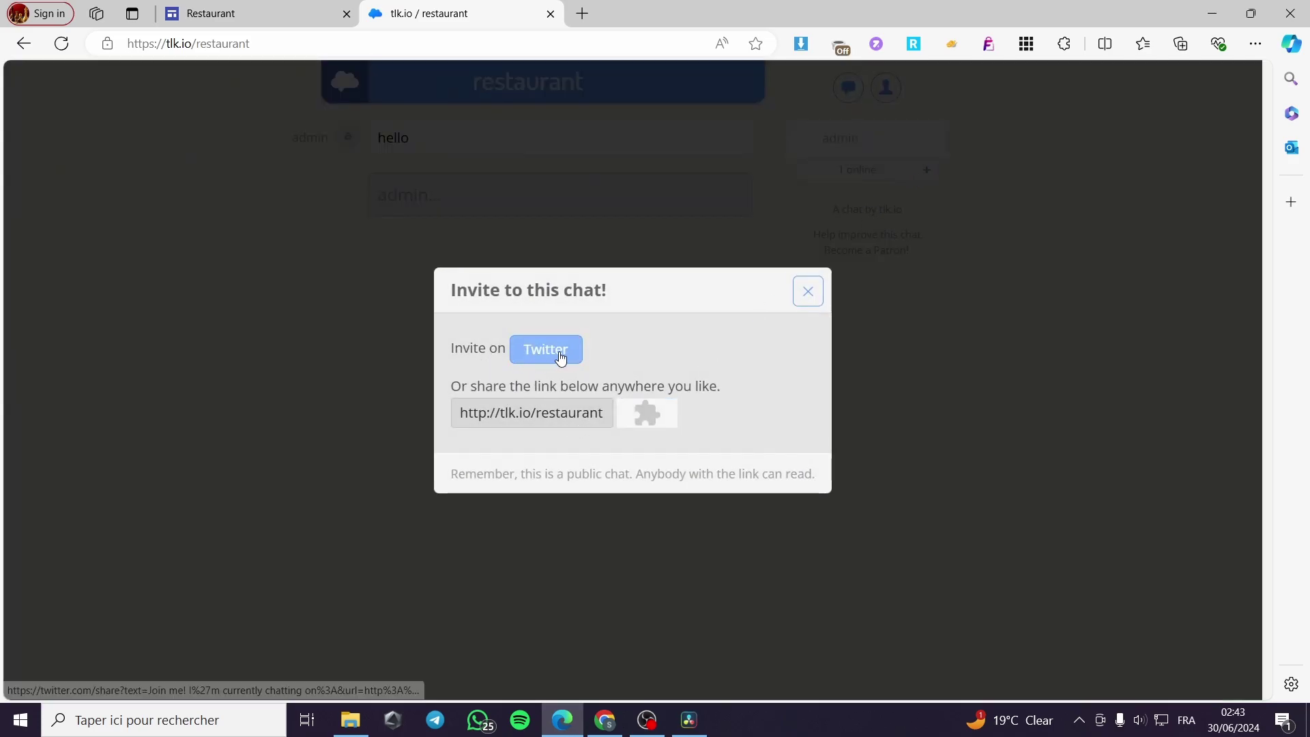
click(800, 293)
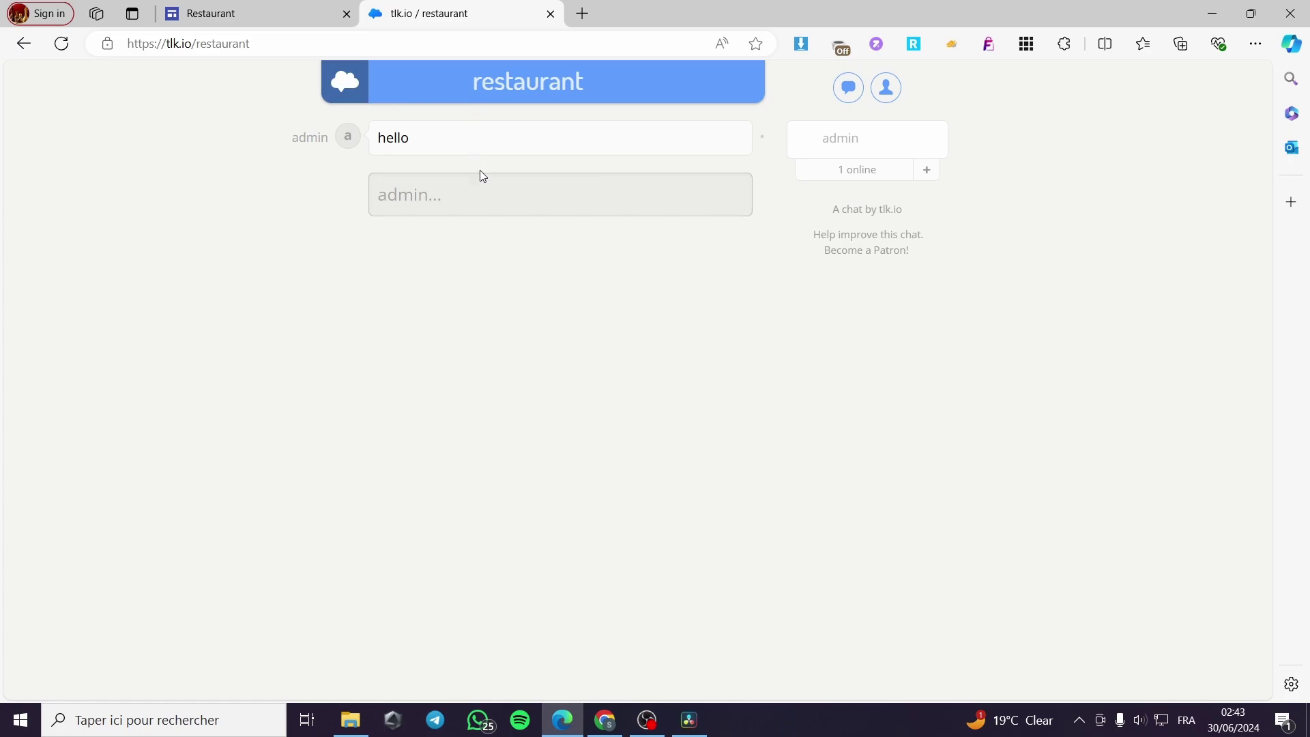
click(184, 7)
click(467, 6)
click(271, 41)
key(ctrl+c)
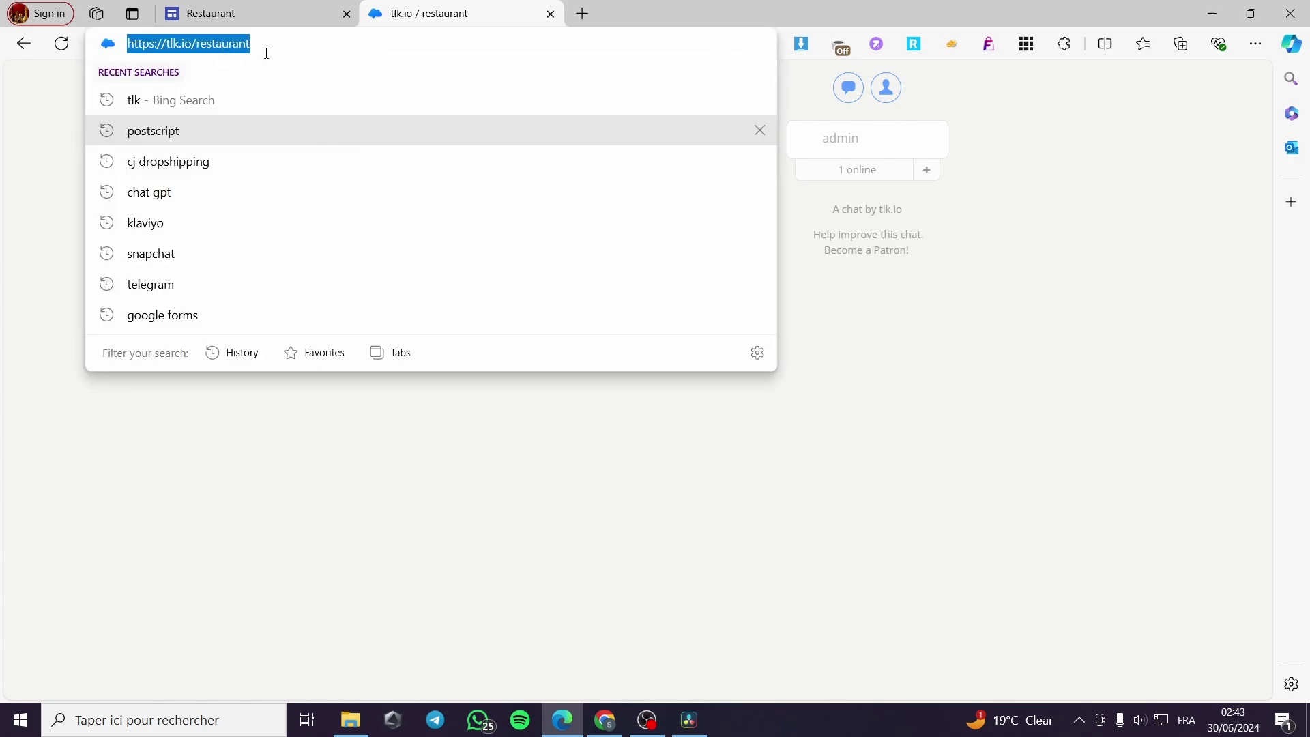
click(269, 18)
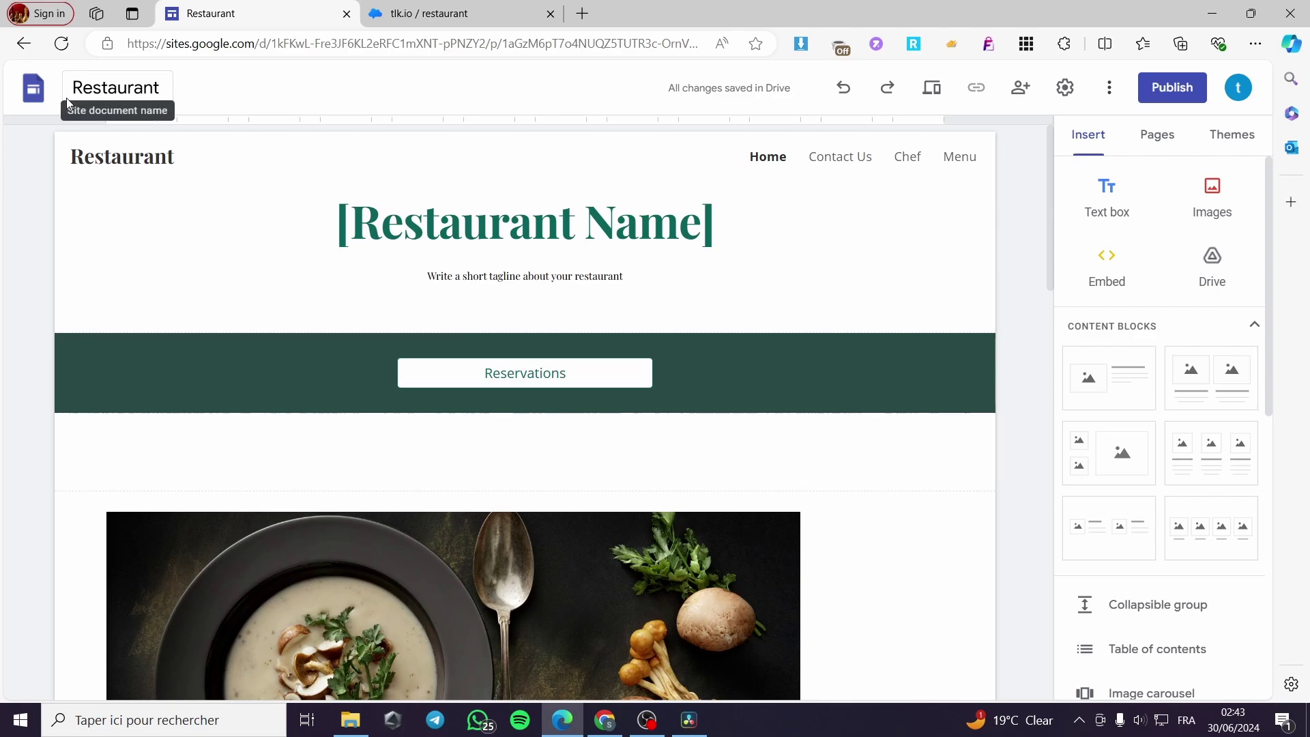
click(1110, 266)
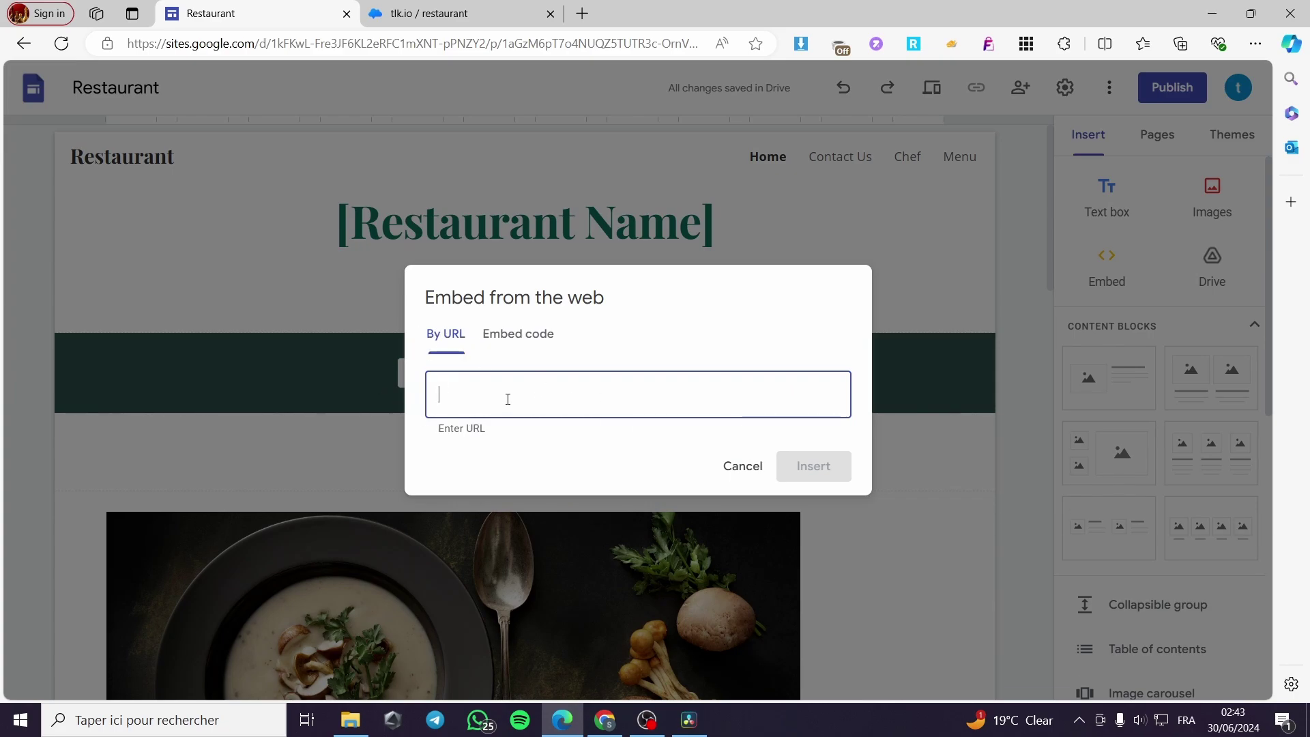
key(ctrl+v)
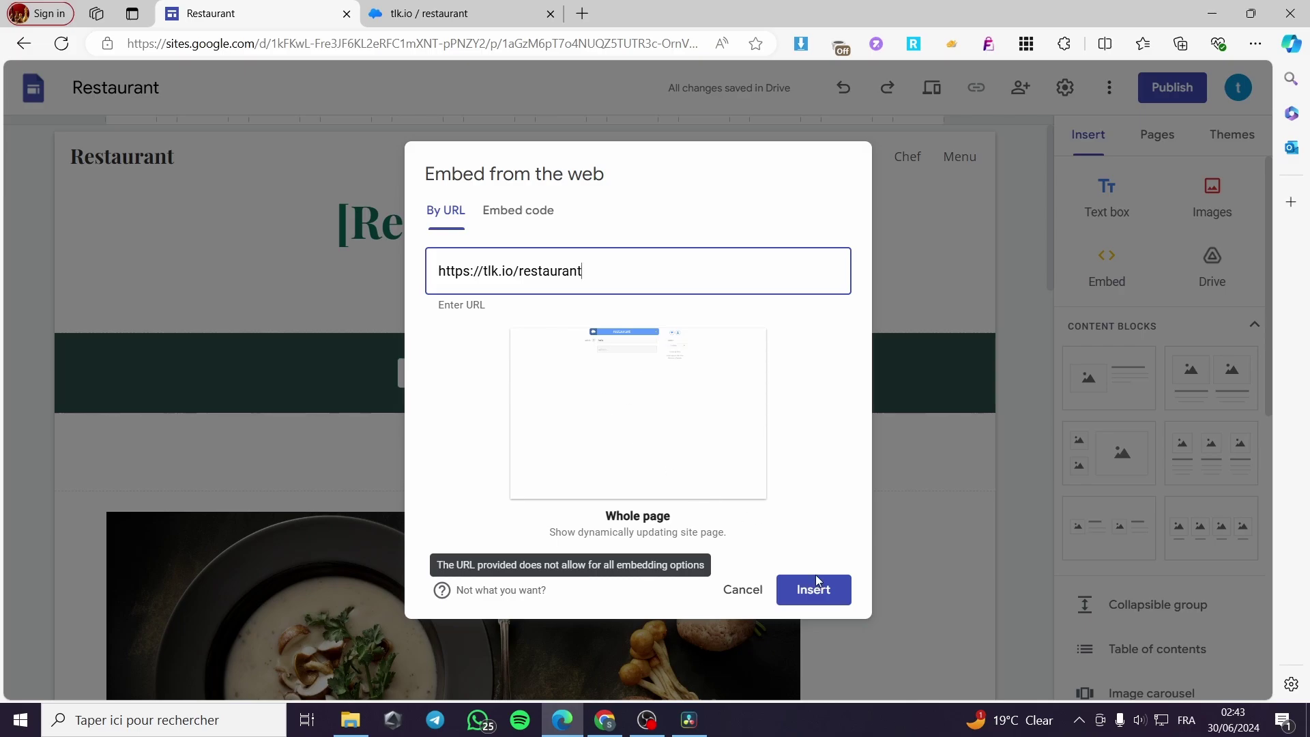
click(827, 590)
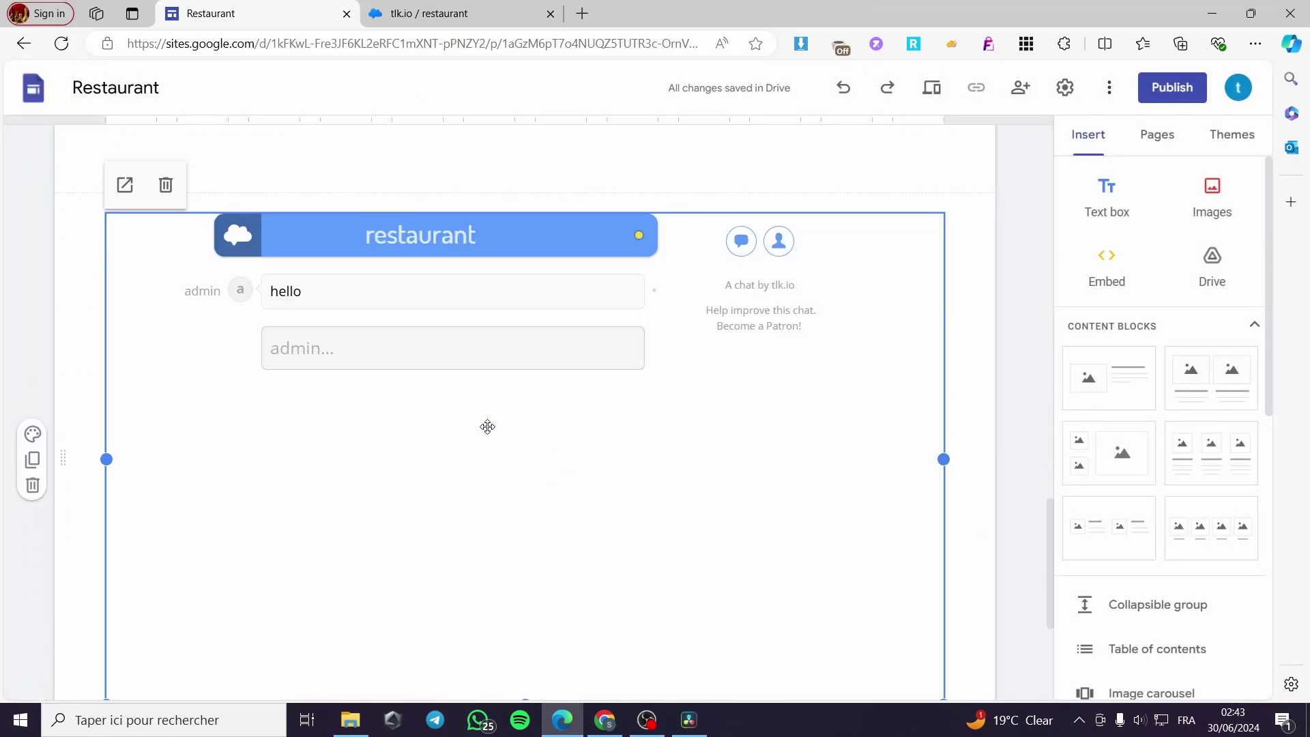
Step: Resize the chat embed to be narrower and shorter
scroll(575, 482, down, 1)
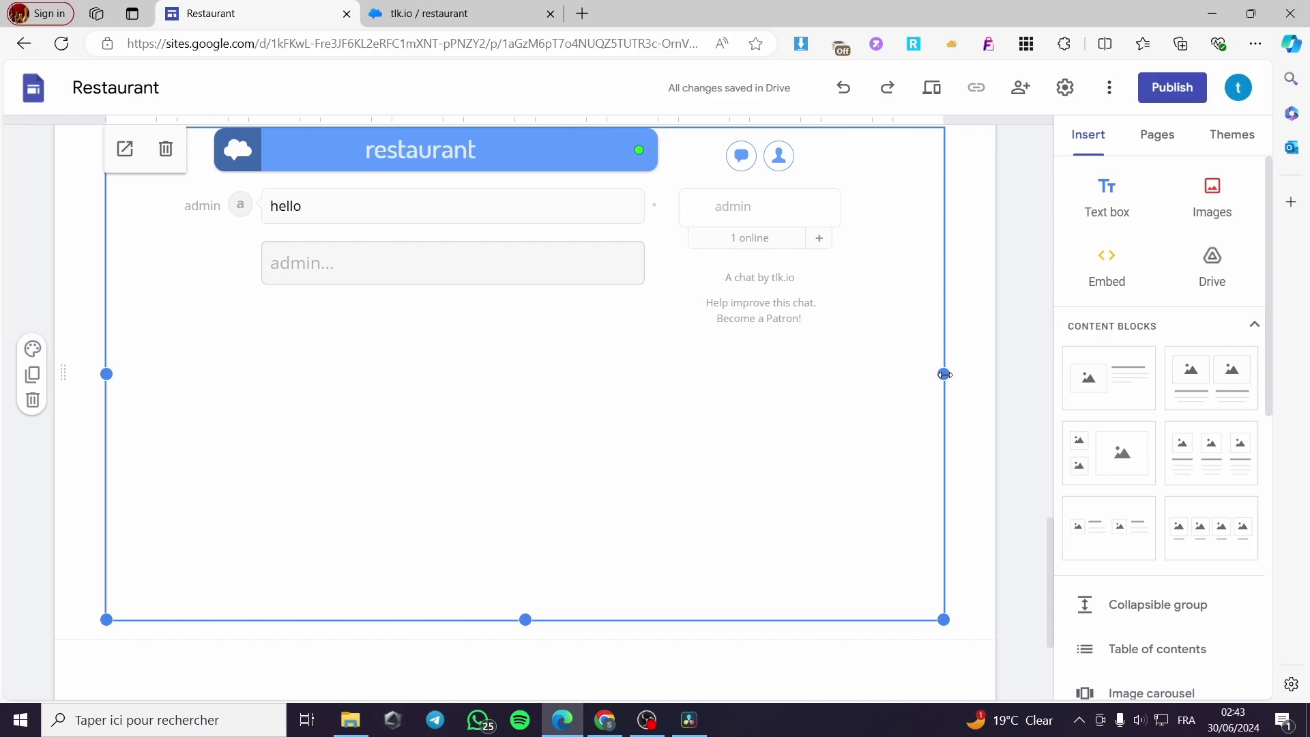
drag(944, 374, 772, 379)
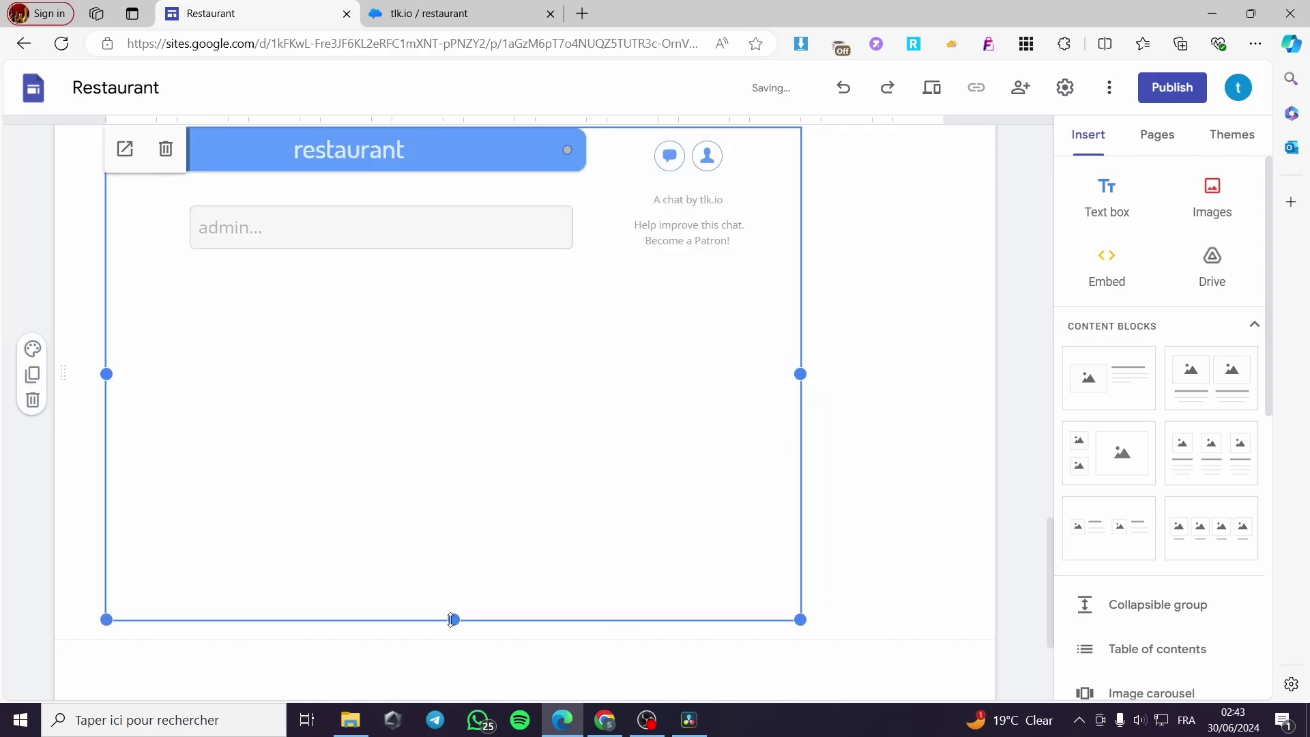
drag(451, 620, 440, 457)
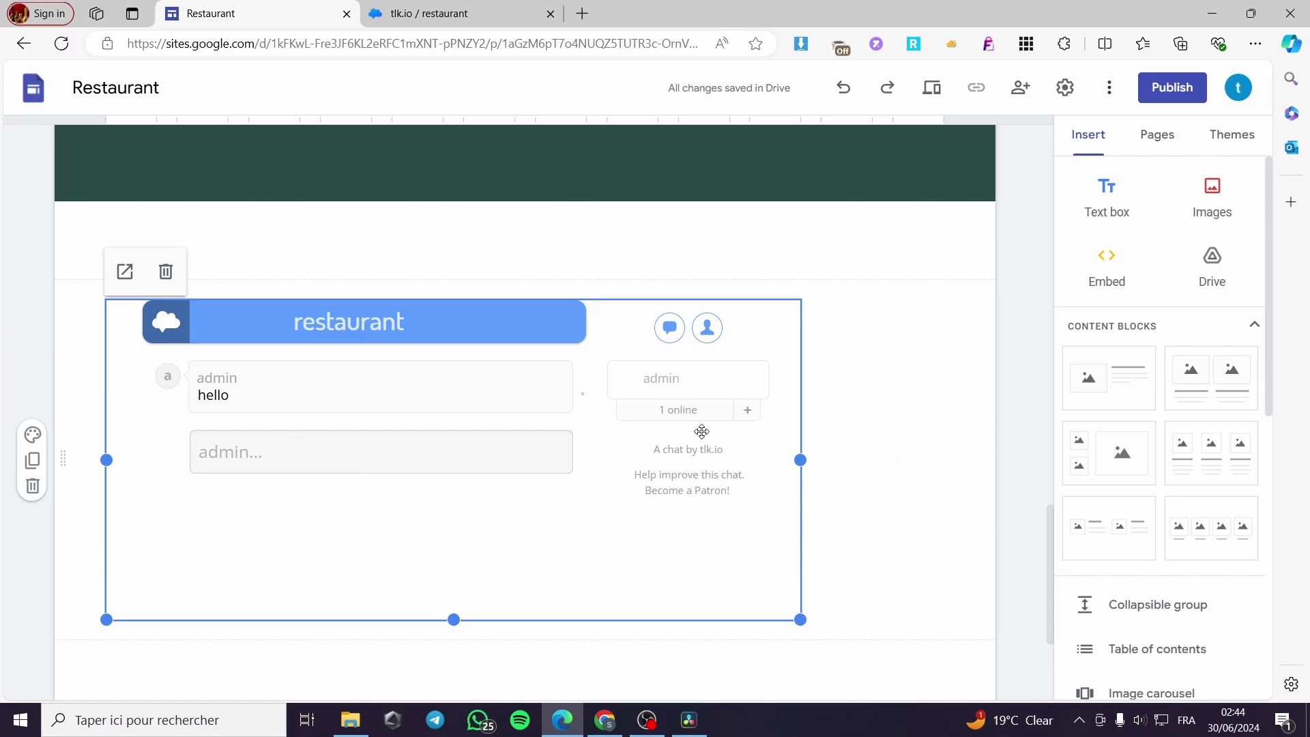
Step: Move the chat section up to sit just below the Buy Now section
scroll(518, 532, down, 2)
scroll(521, 538, up, 4)
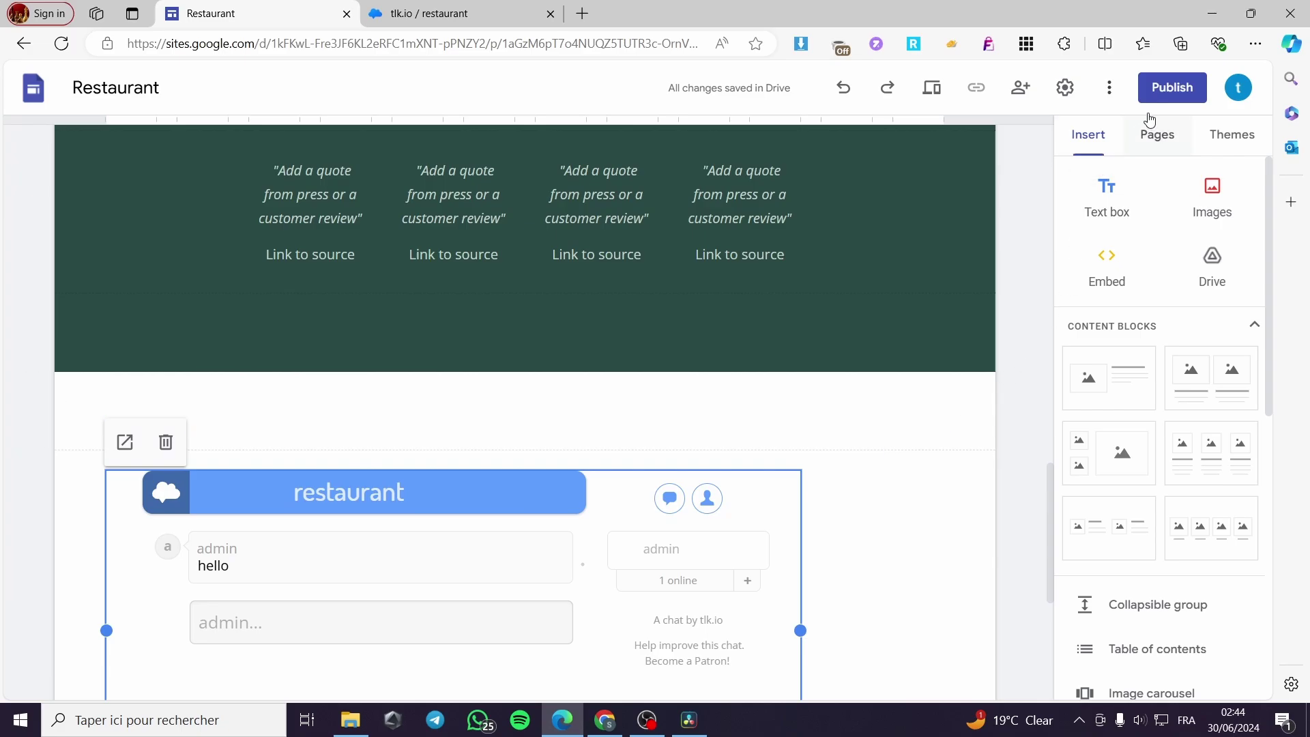
scroll(66, 555, down, 1)
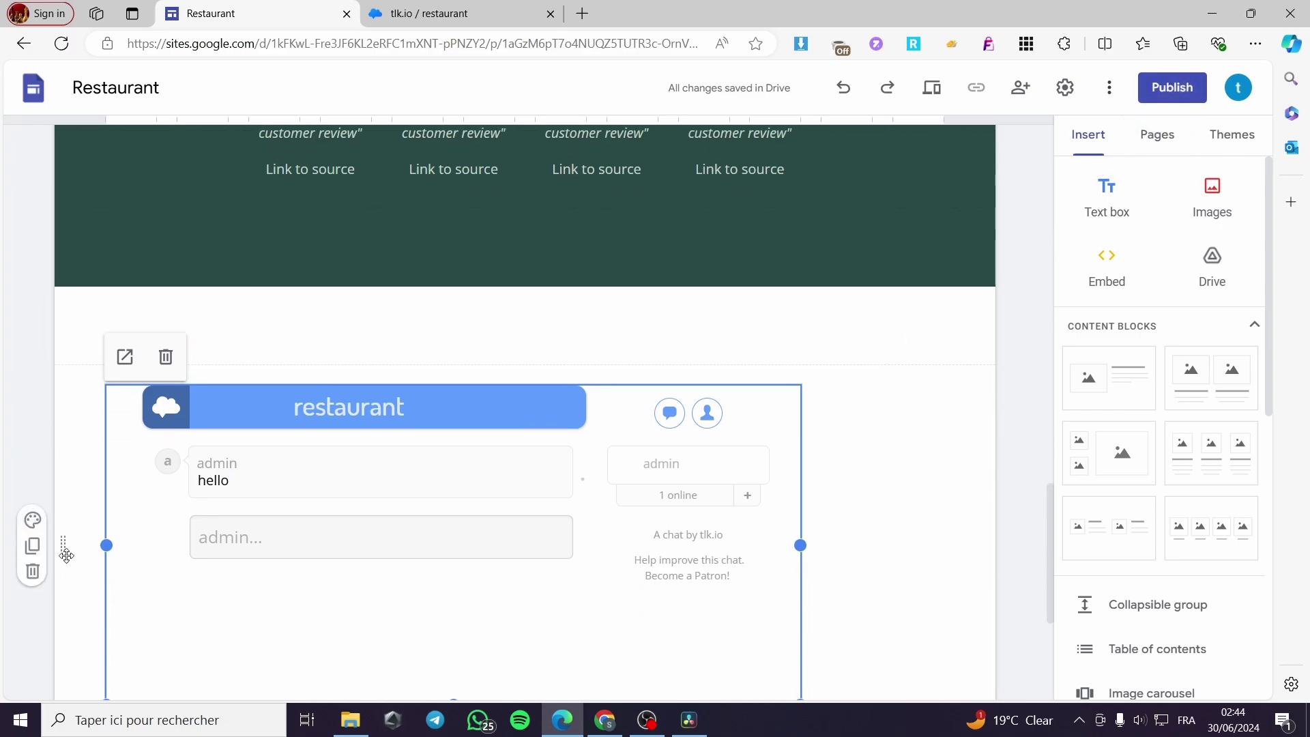
drag(66, 548, 198, 408)
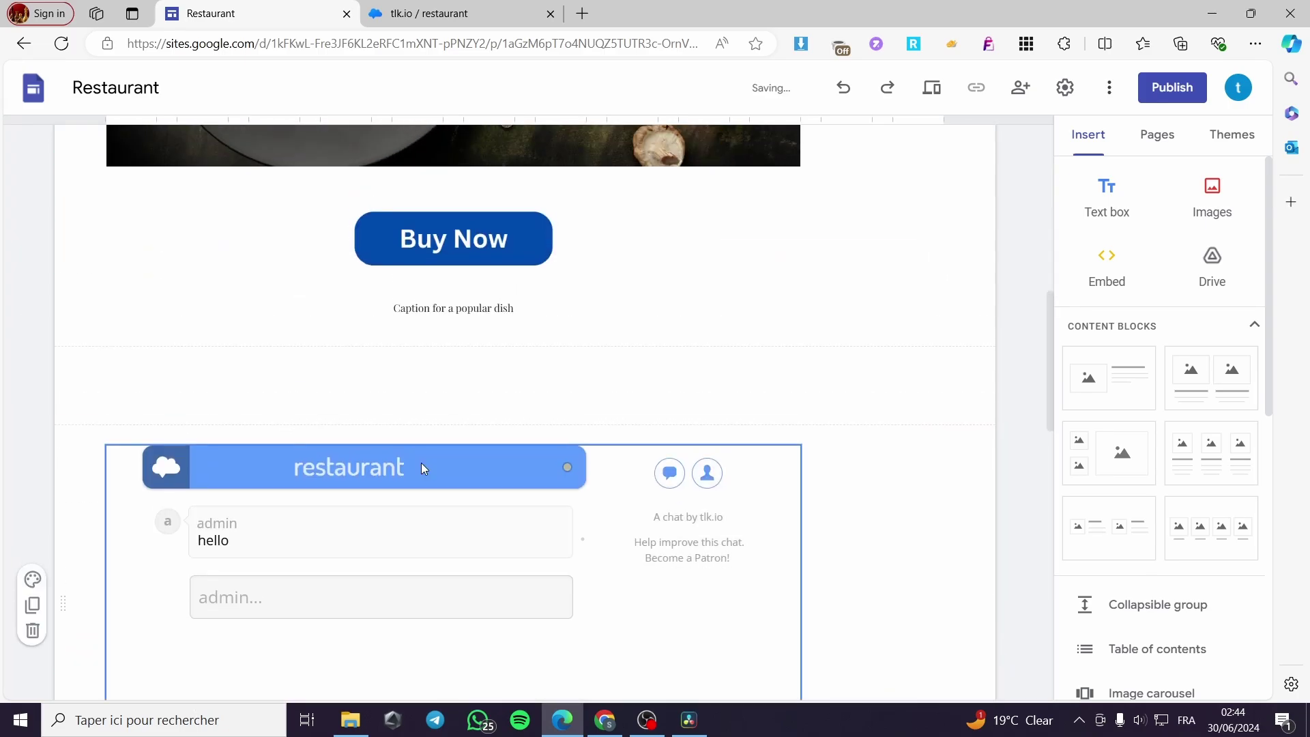
Step: Widen the chat embed across the page and deselect it
scroll(377, 351, up, 5)
scroll(775, 419, down, 5)
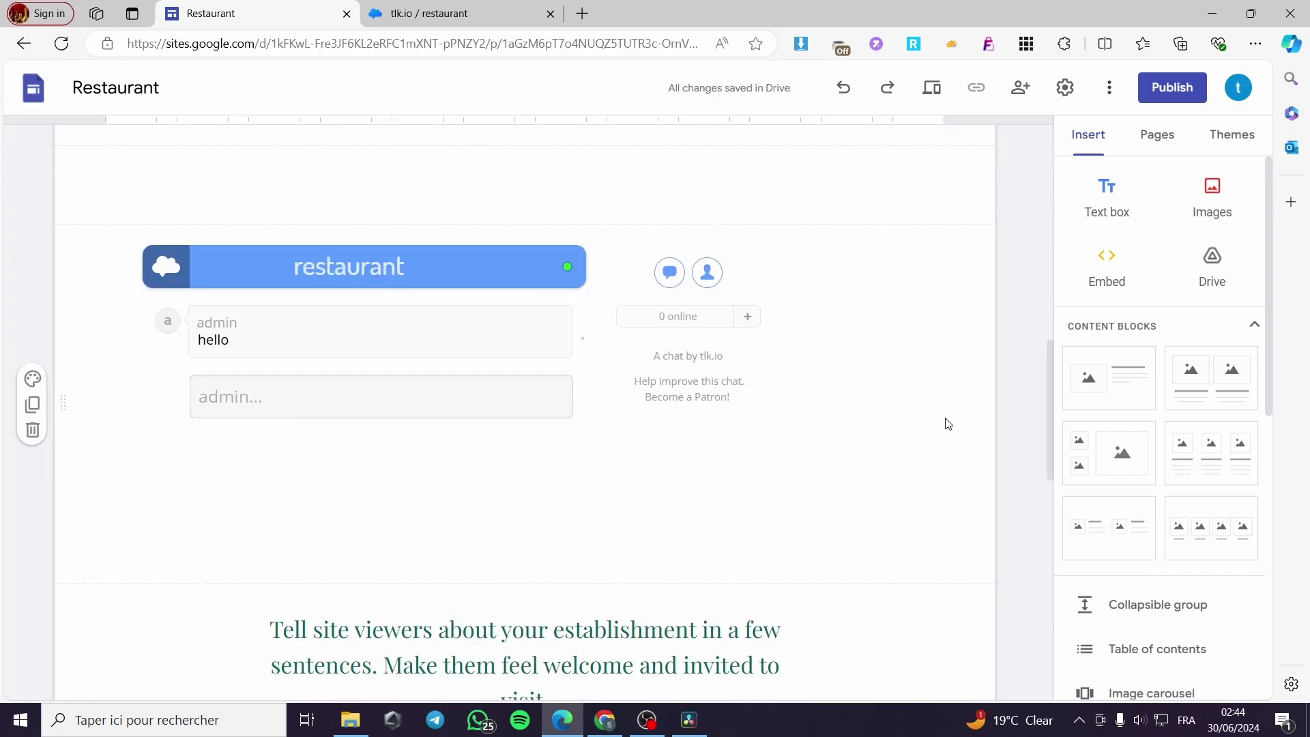
click(782, 390)
drag(800, 403, 948, 408)
click(981, 408)
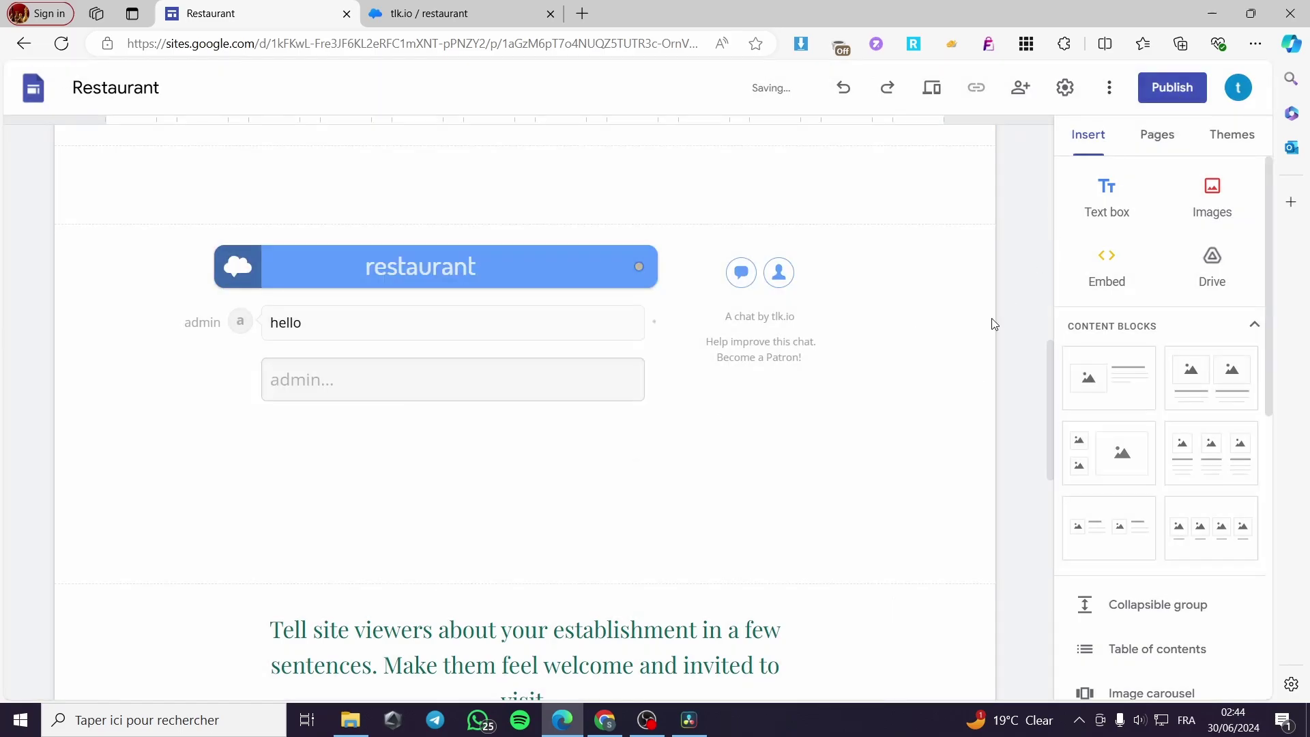
Step: Publish the site under a newly chosen web address and open the live site
click(1171, 87)
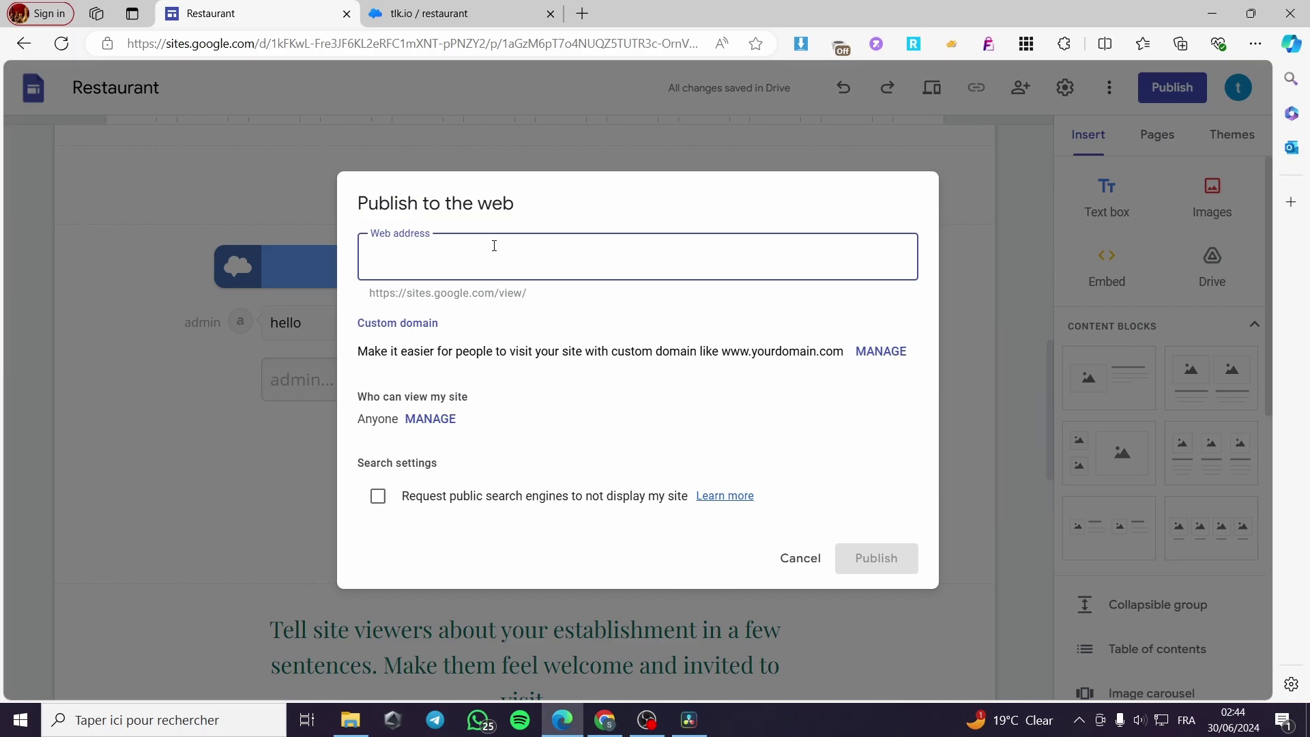
text(jks)
key(BackSpace)
text(smith)
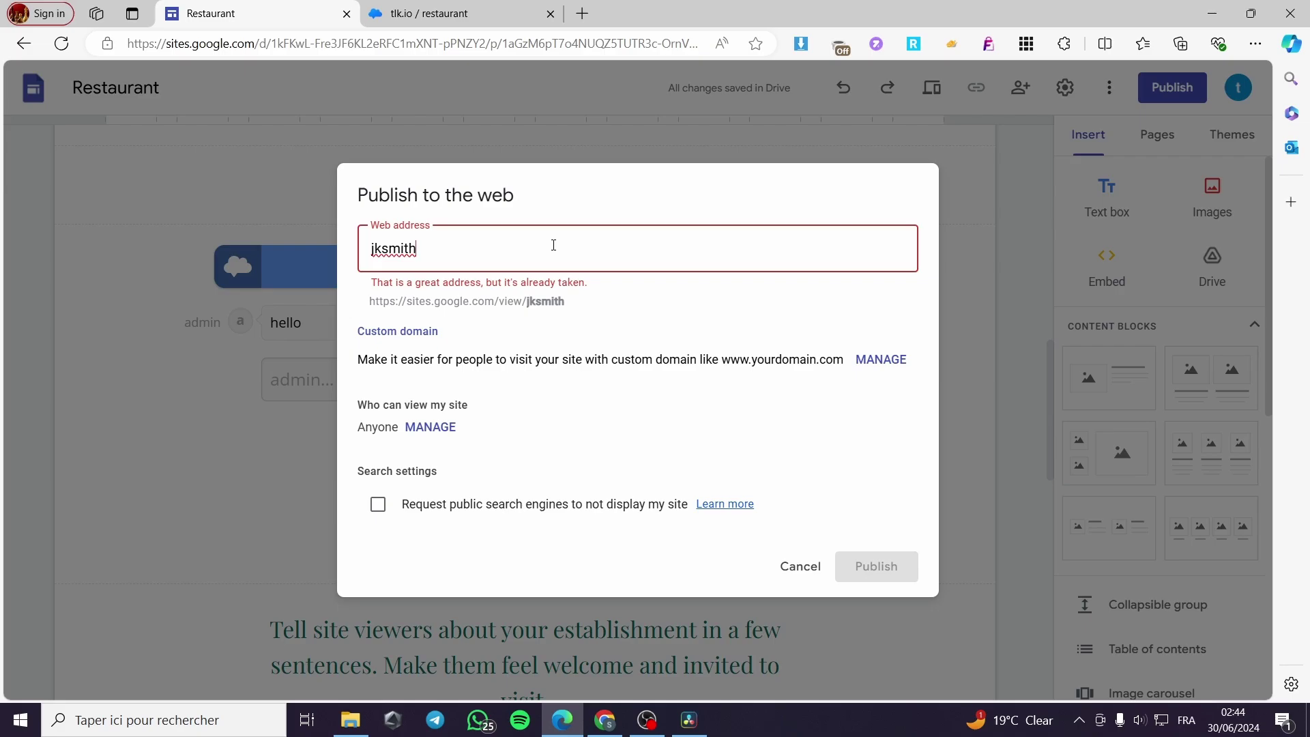
text(12)
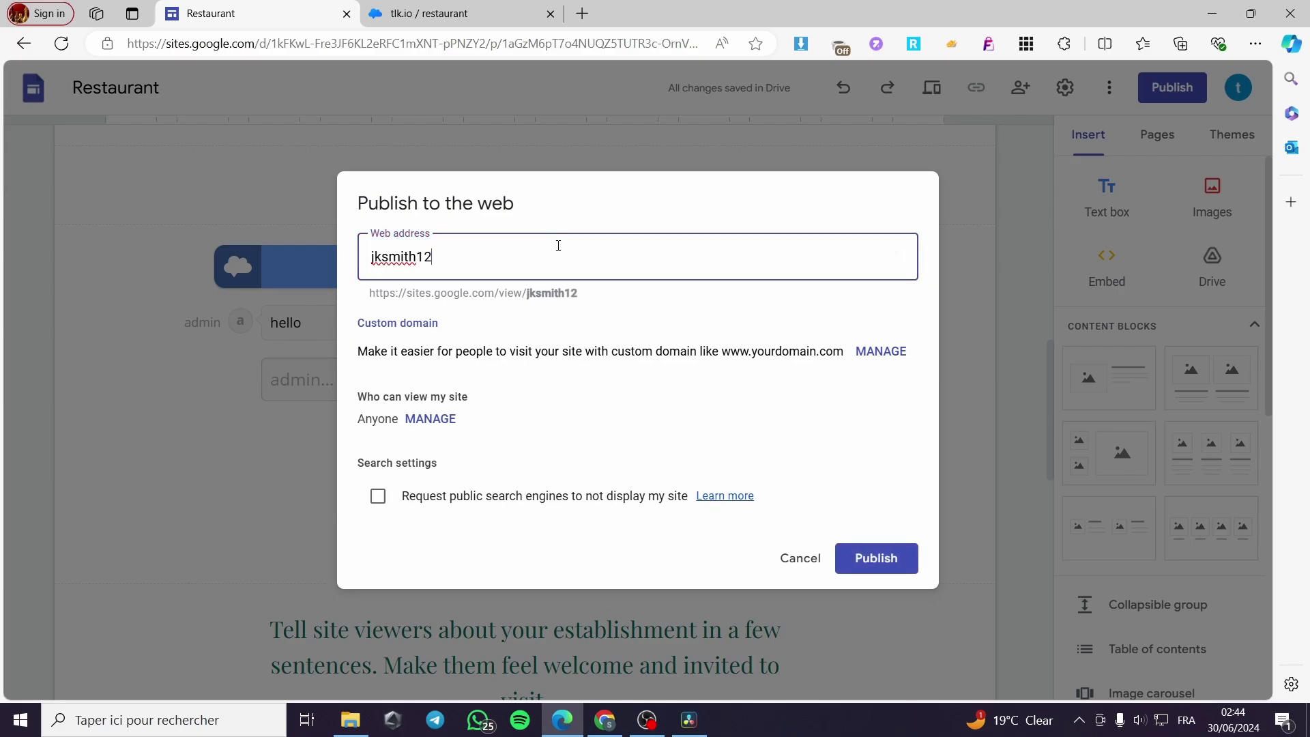
click(886, 560)
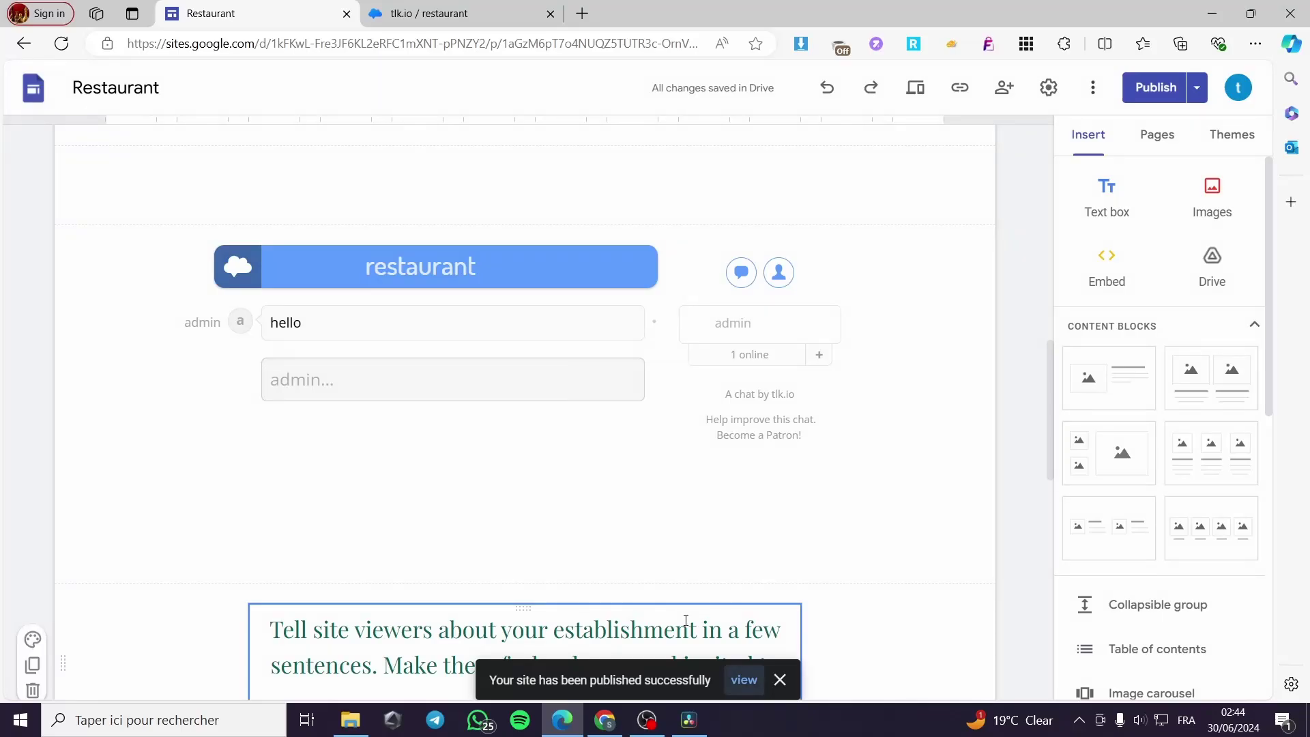
click(745, 682)
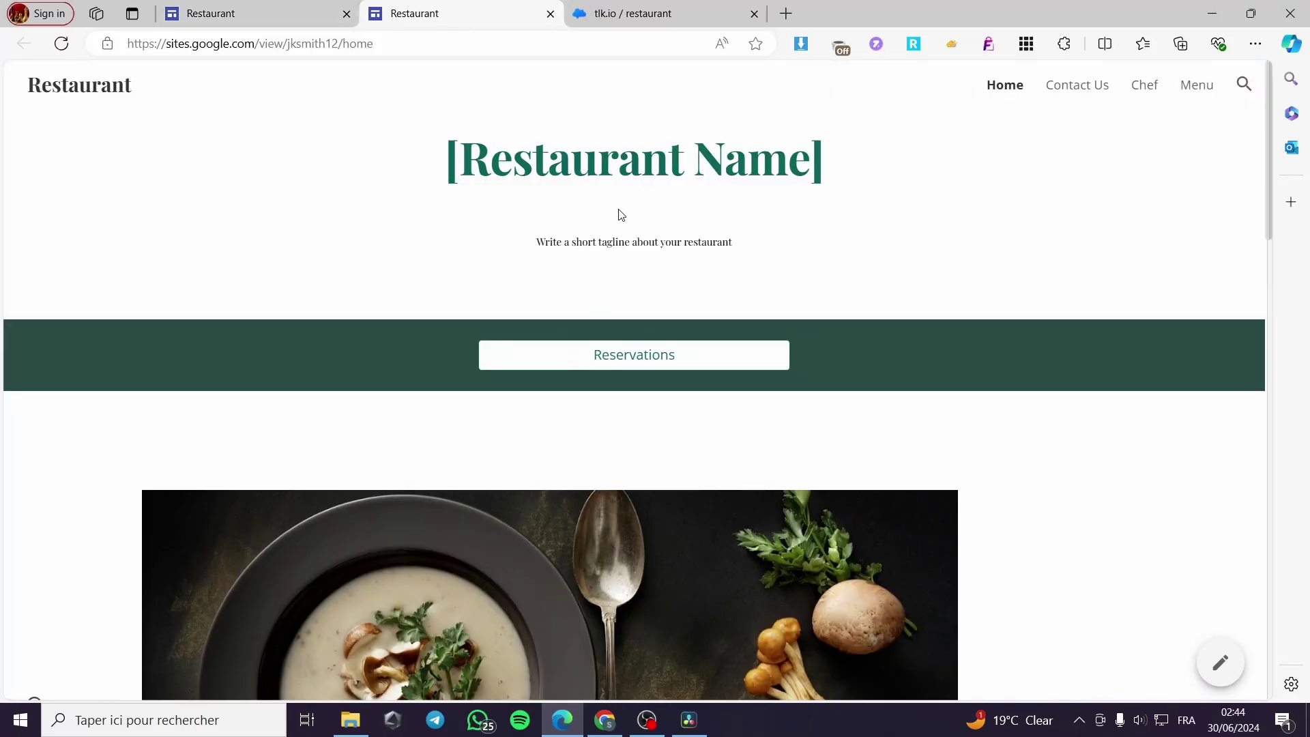
Step: Scroll to the live site's embedded chat and post a test message
scroll(1136, 317, down, 3)
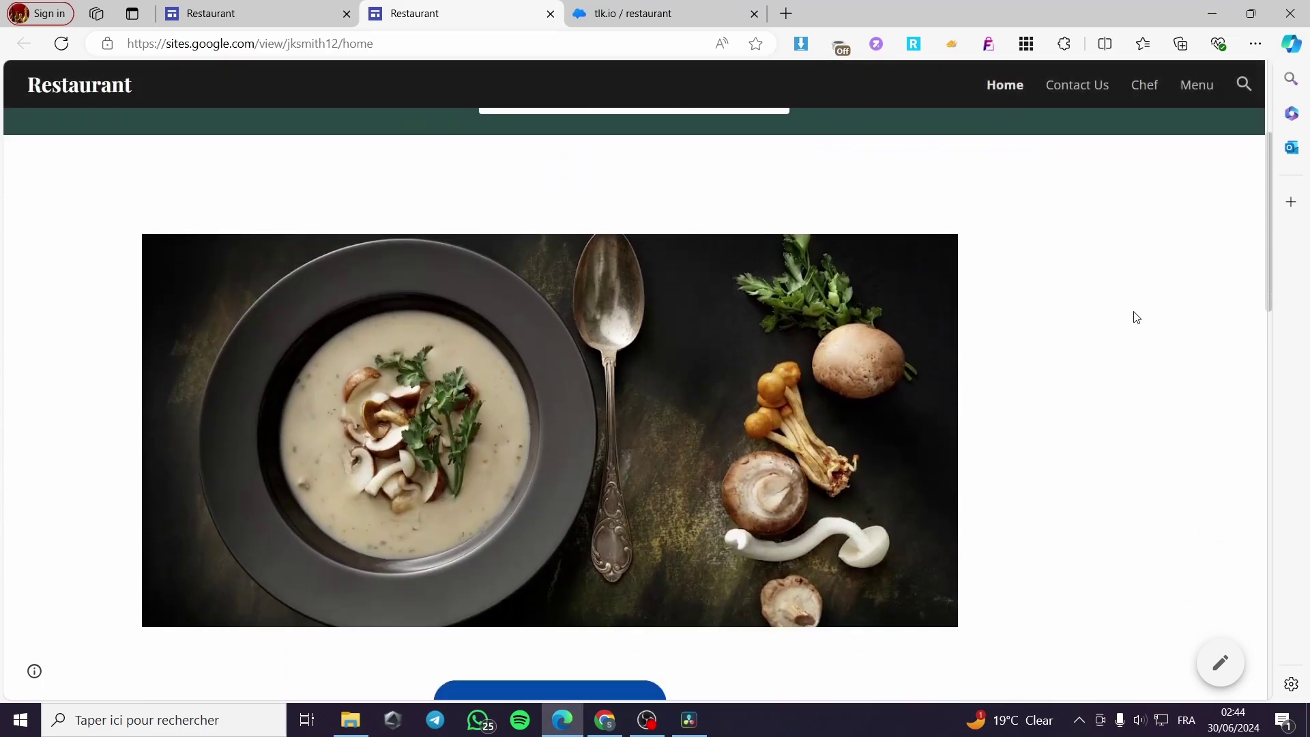
scroll(1136, 317, down, 8)
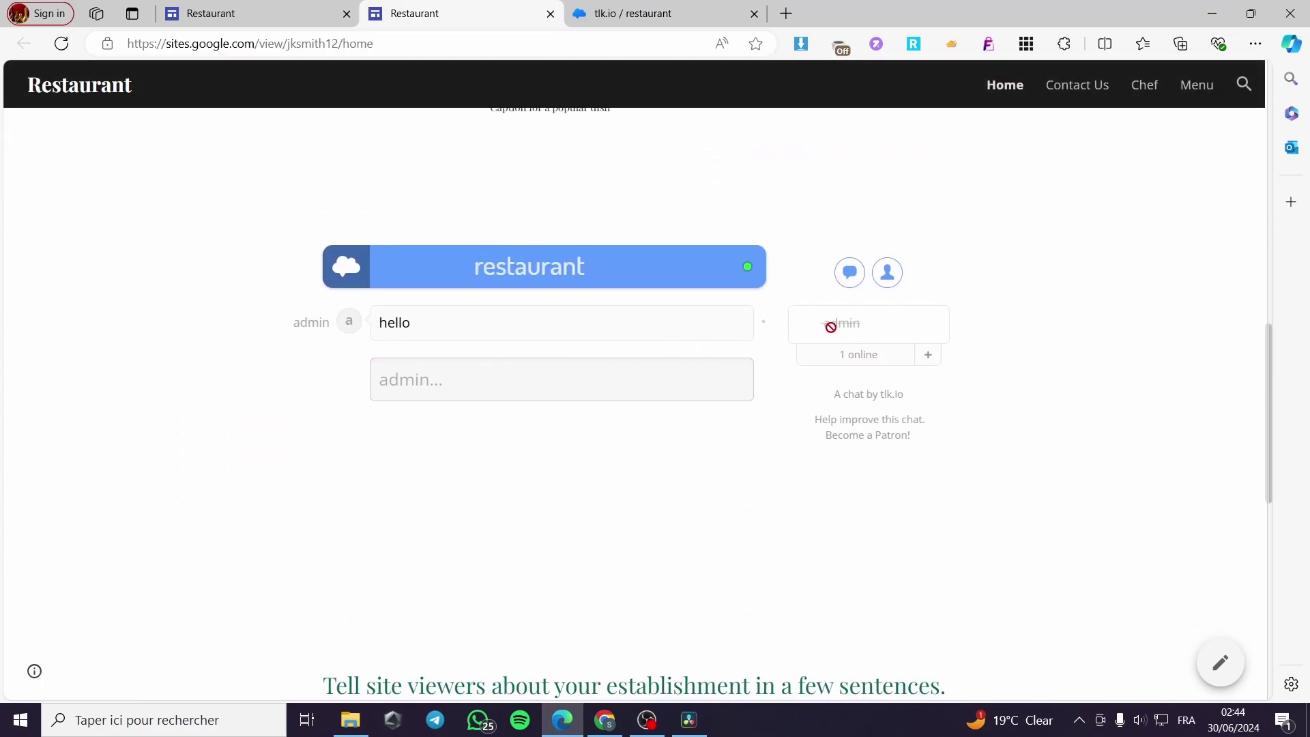
click(430, 380)
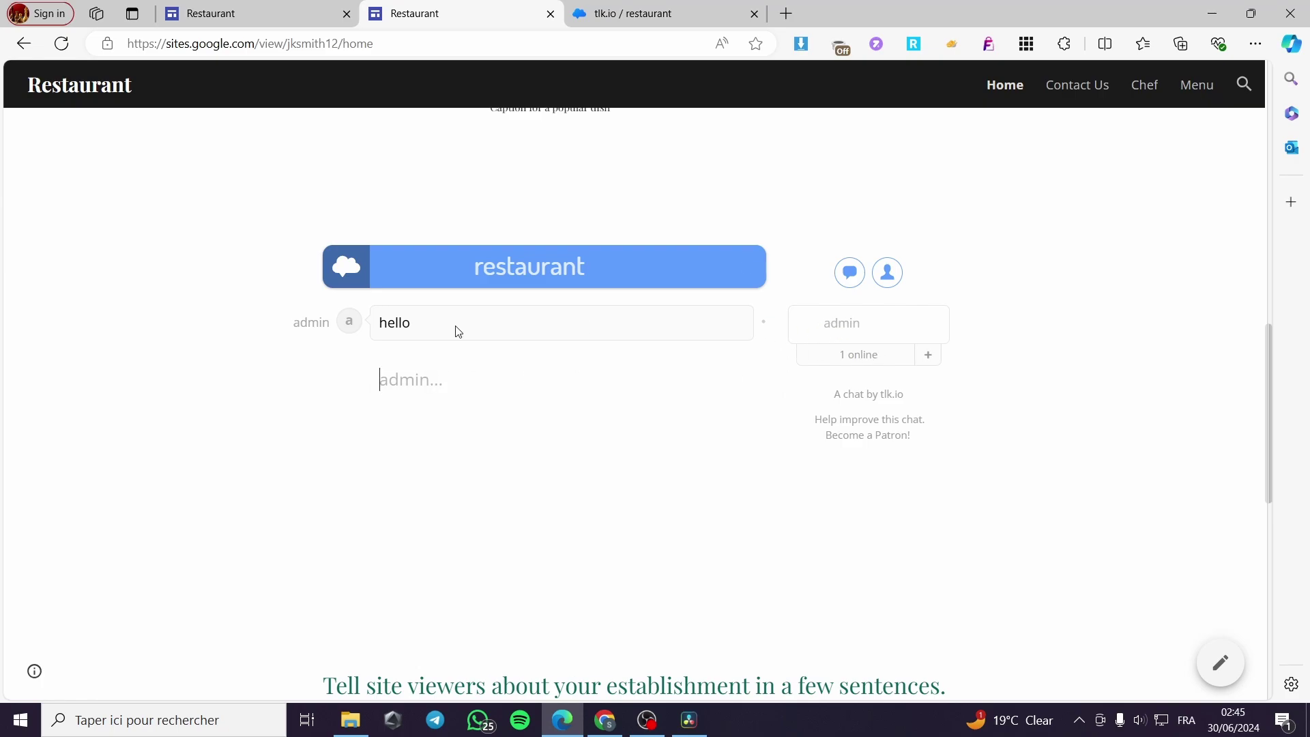
text(123)
key(Return)
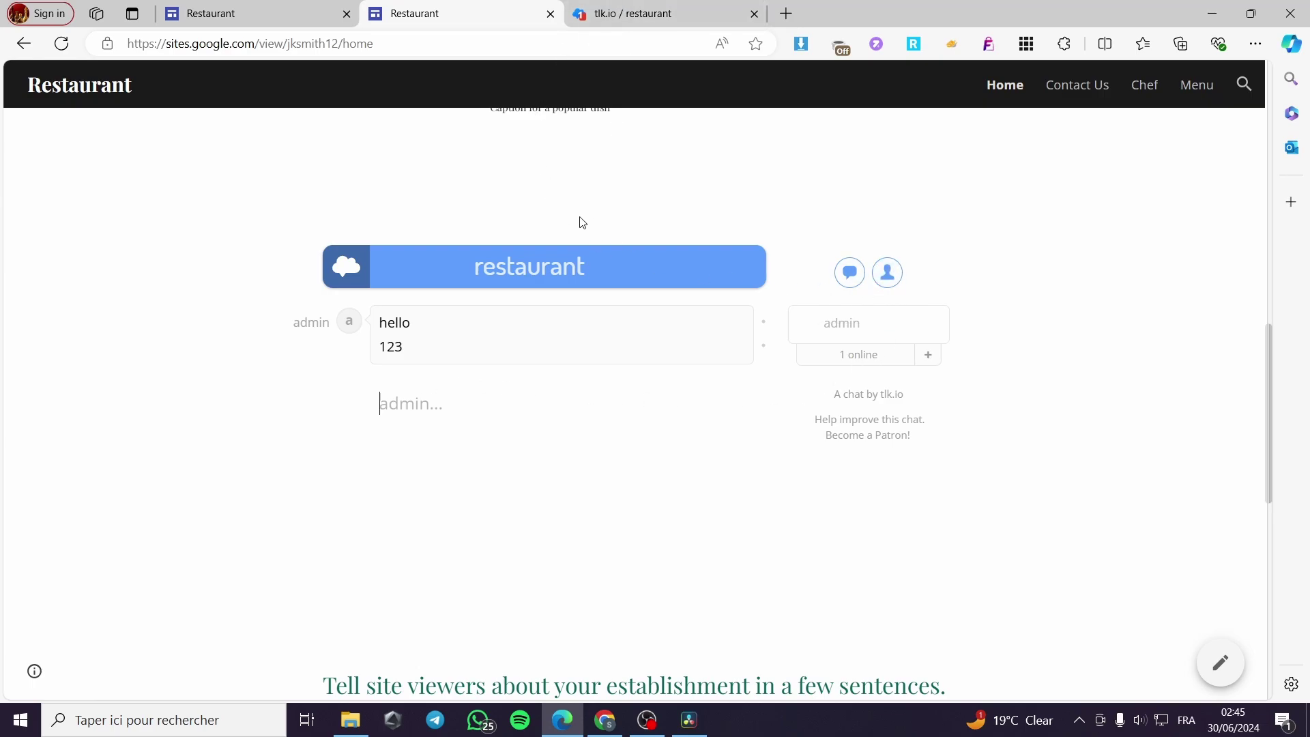
click(785, 14)
Step: Load the published Restaurant site's address in a new InPrivate window
click(1243, 44)
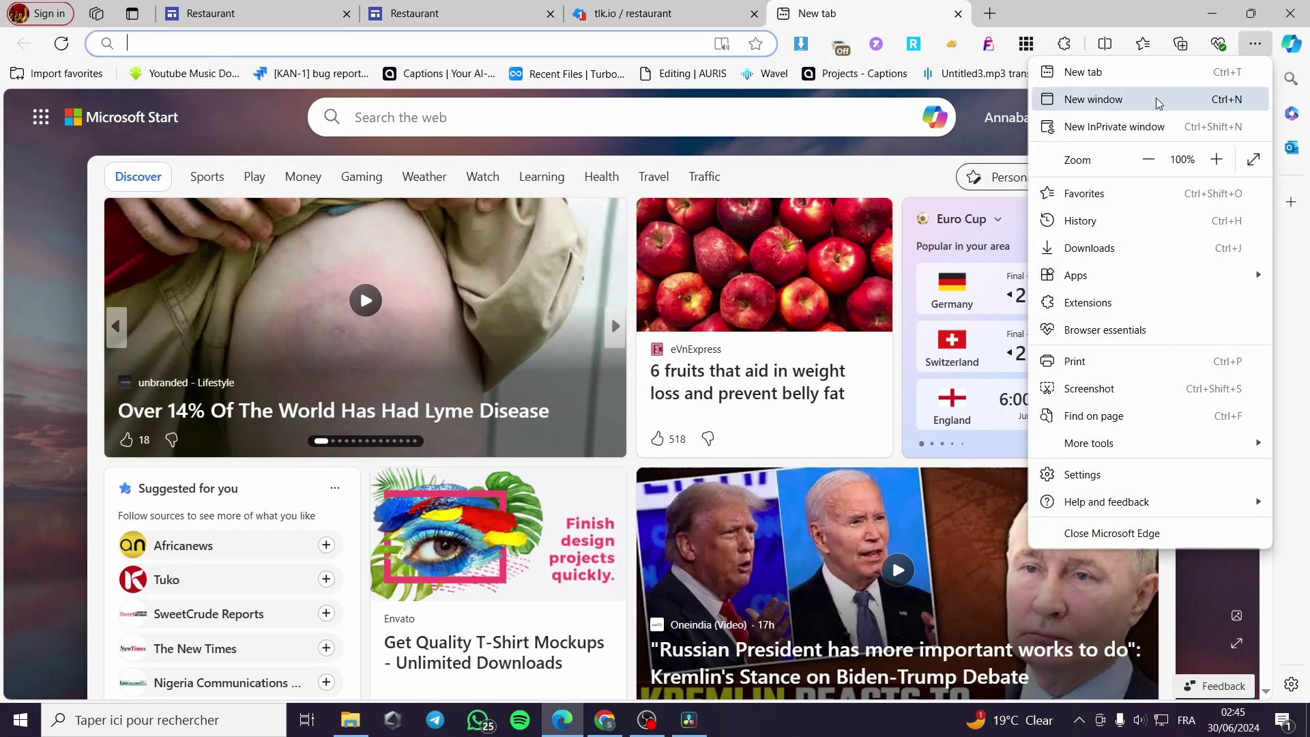
click(1121, 129)
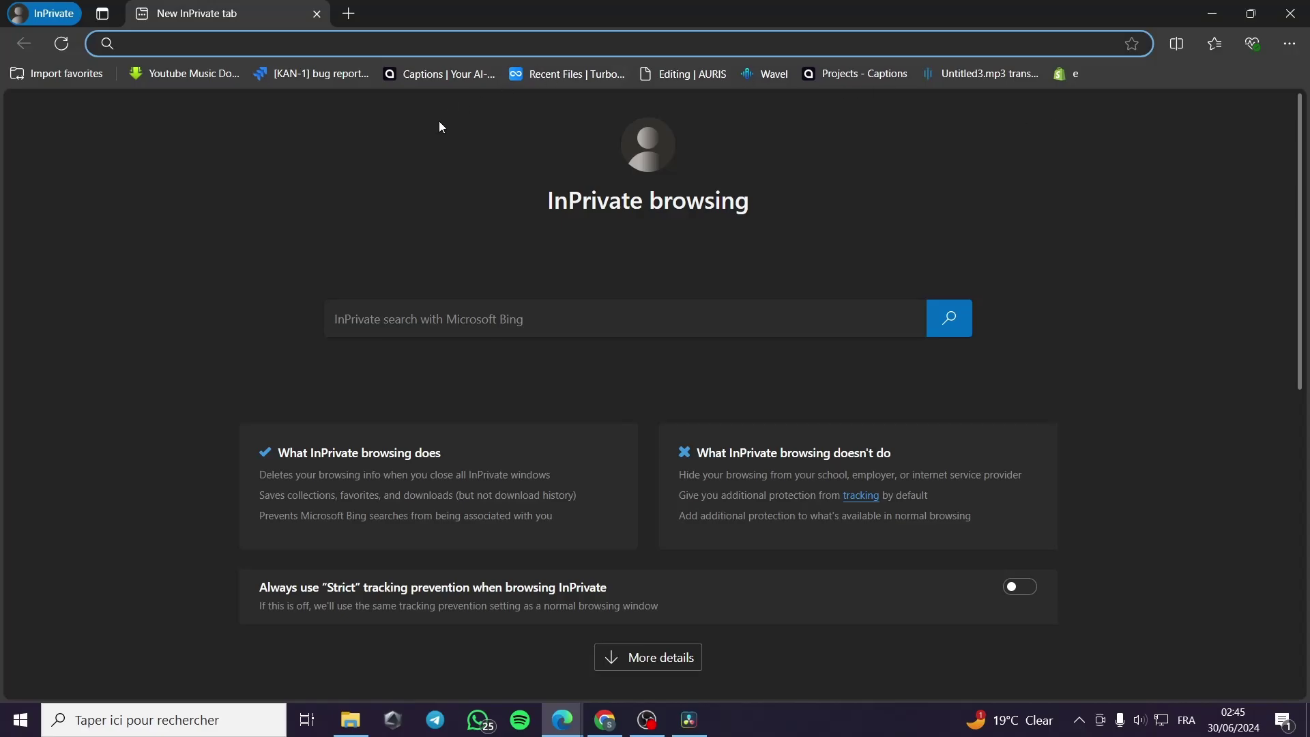
mouse_move(566, 733)
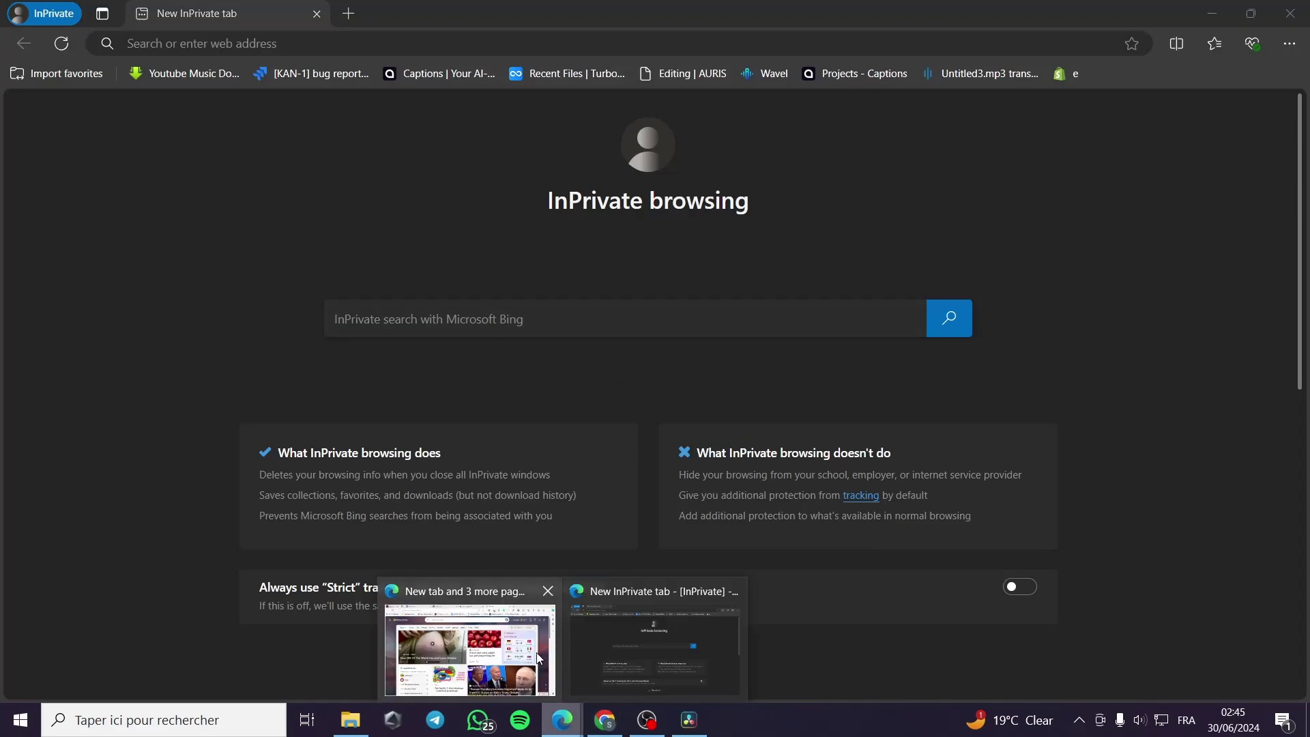
click(468, 651)
click(464, 13)
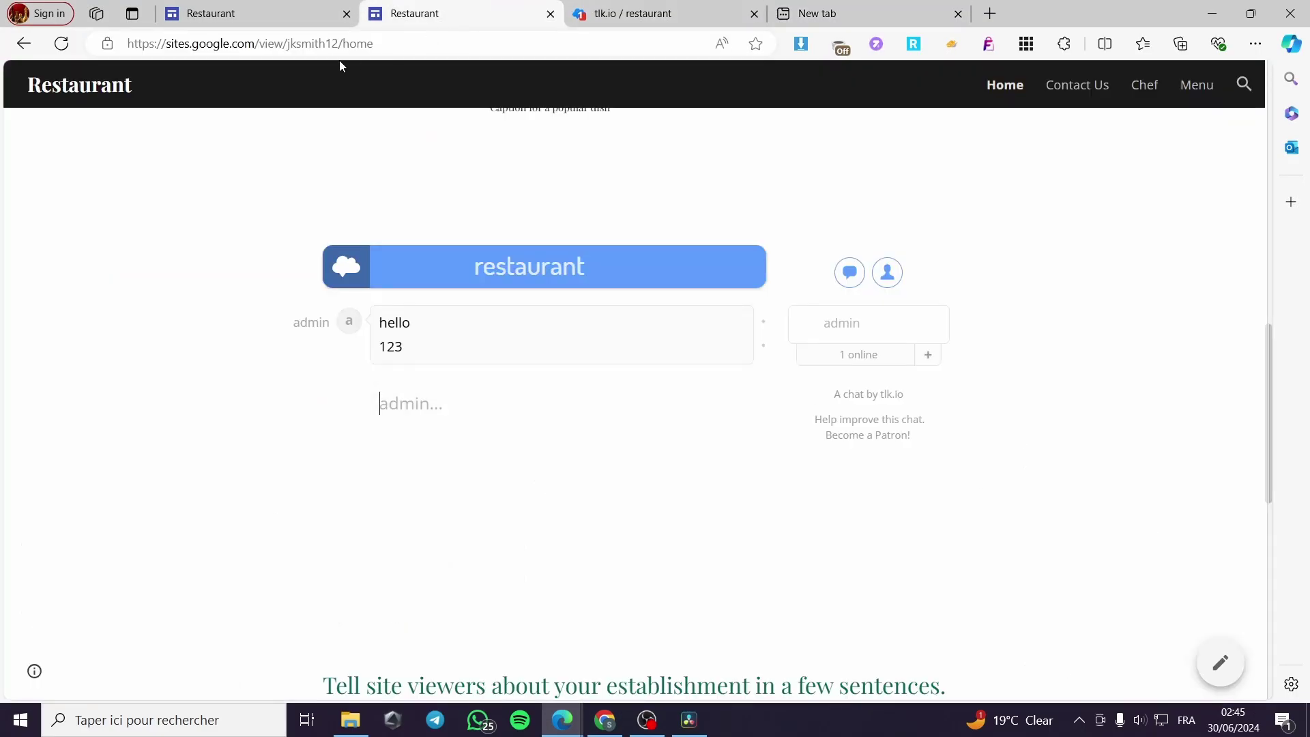
click(395, 41)
key(ctrl+c)
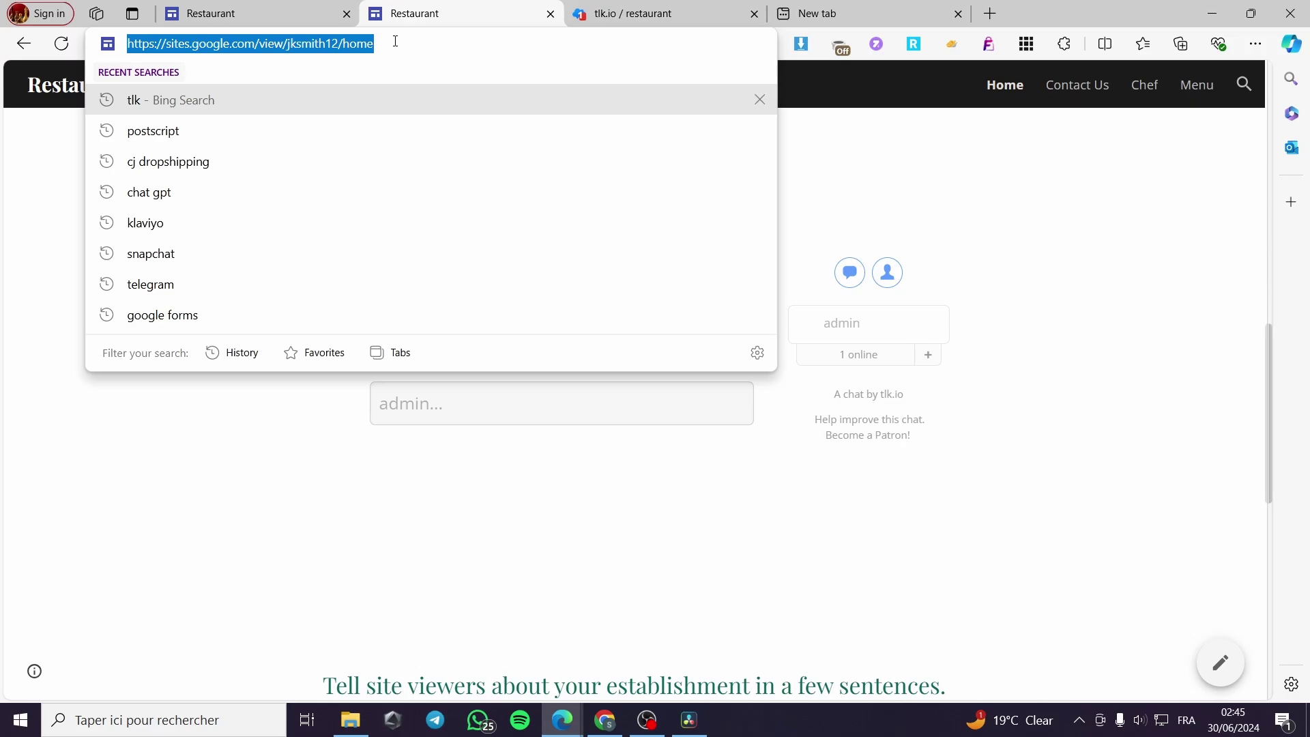
click(562, 719)
click(636, 655)
key(ctrl+v)
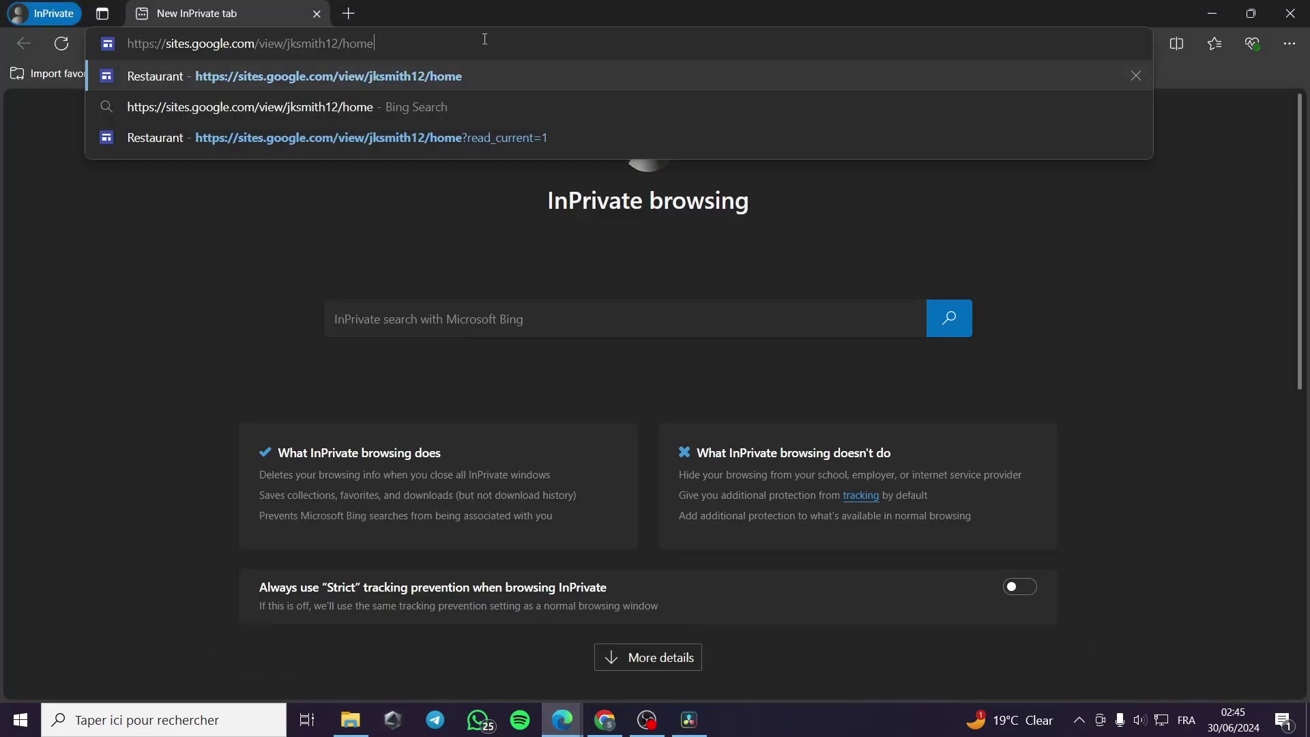
key(Return)
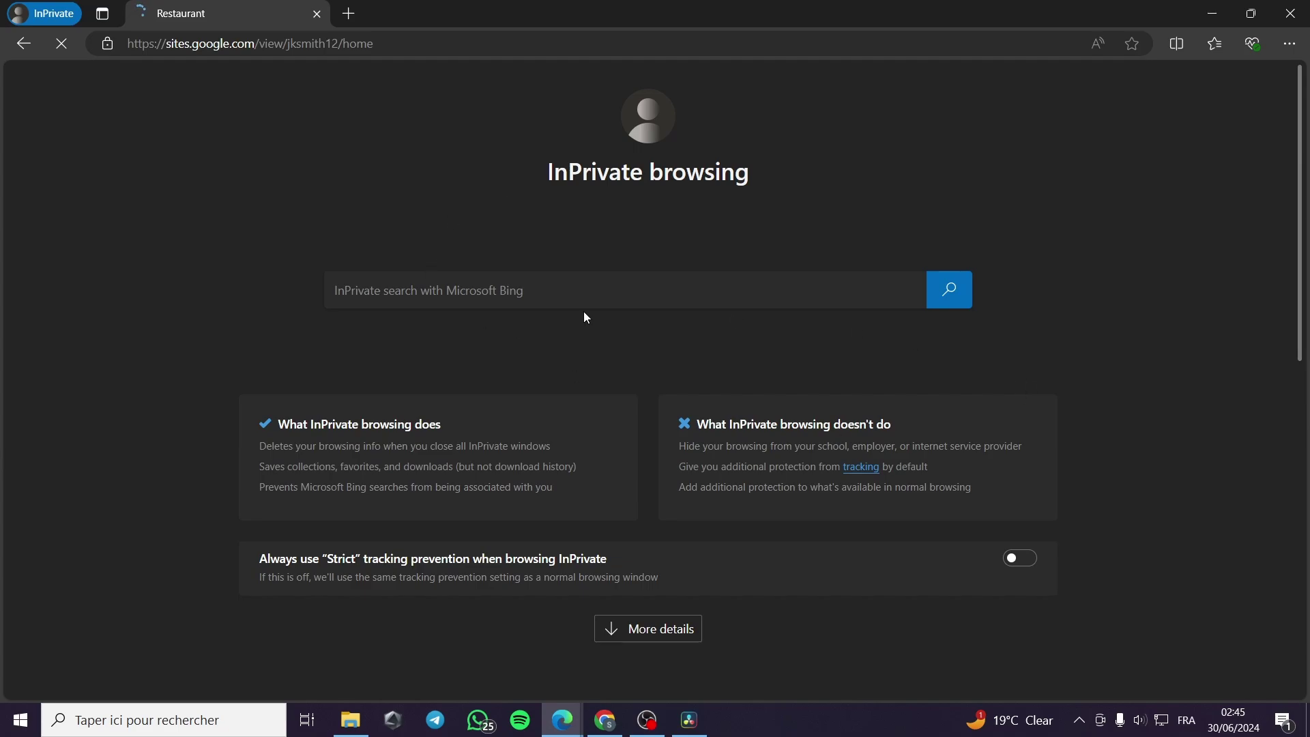
scroll(771, 395, down, 7)
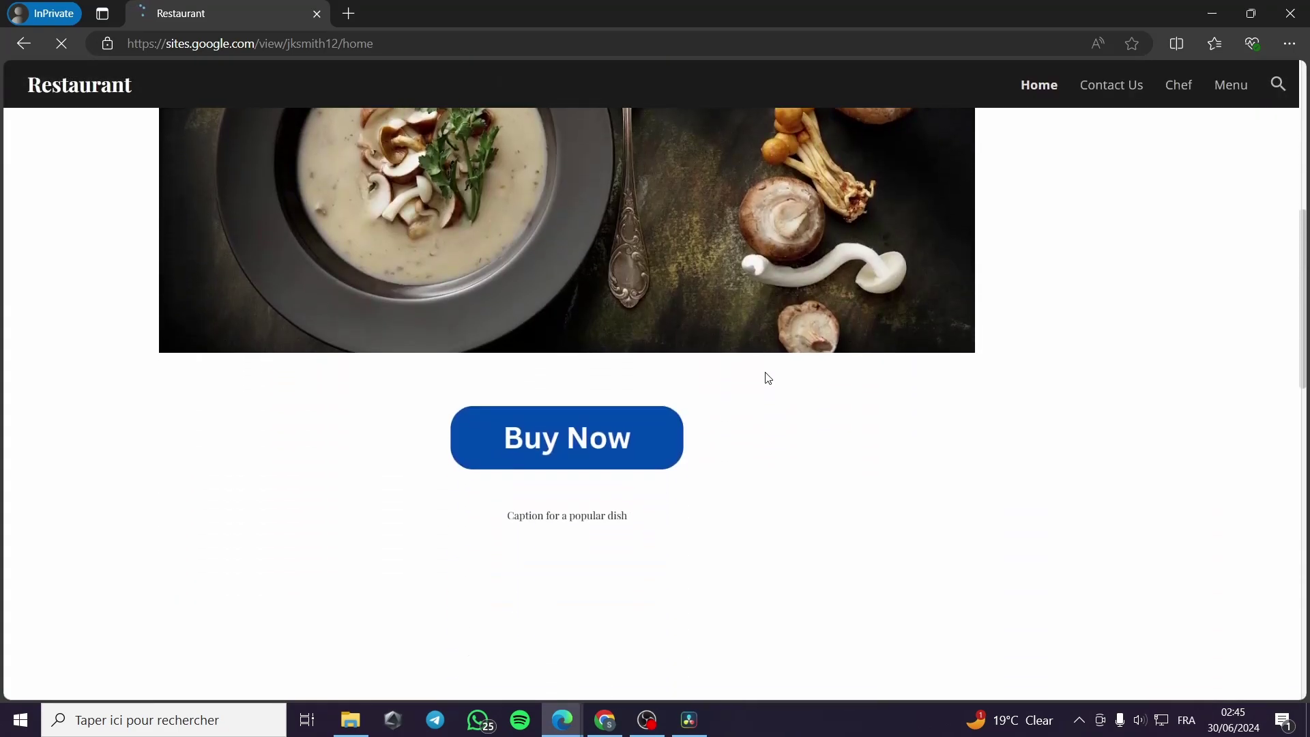
Step: Join the embedded chat as guest 'invitee1'
scroll(767, 377, down, 6)
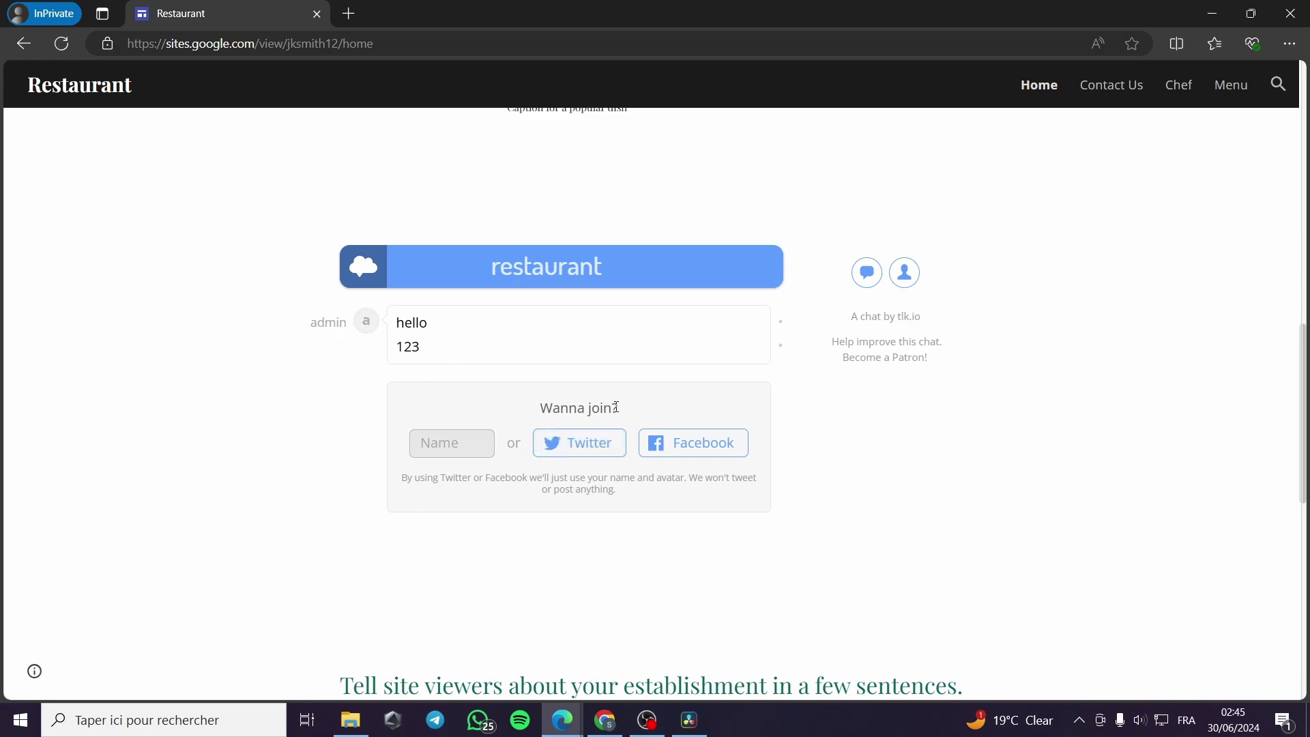
drag(616, 407, 520, 412)
click(651, 412)
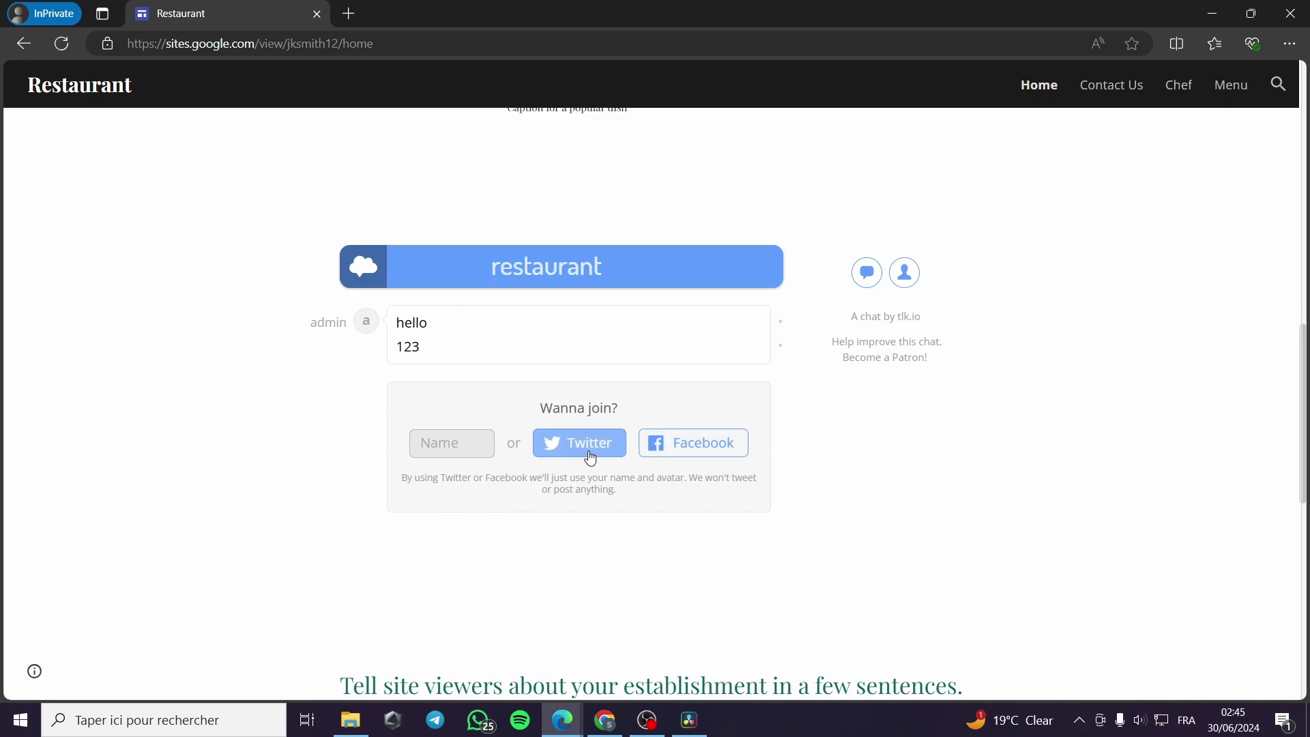
click(463, 445)
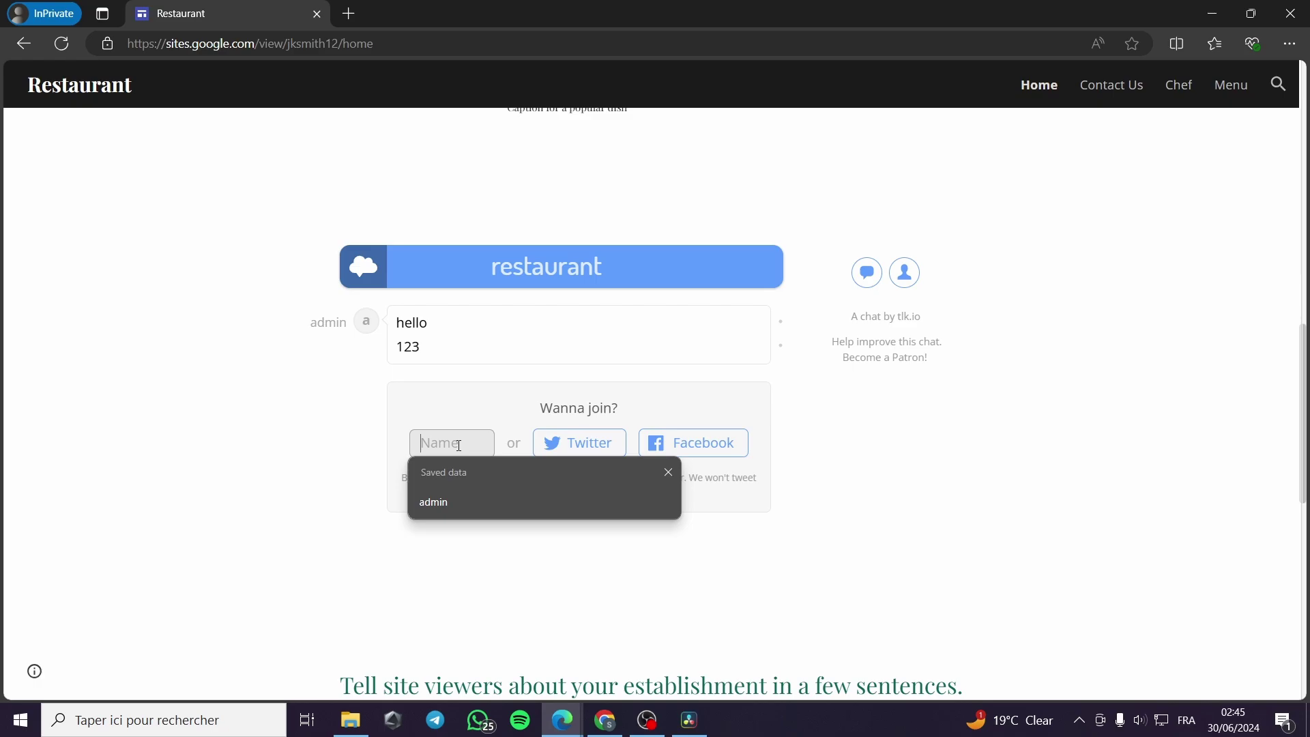
text(invitee1)
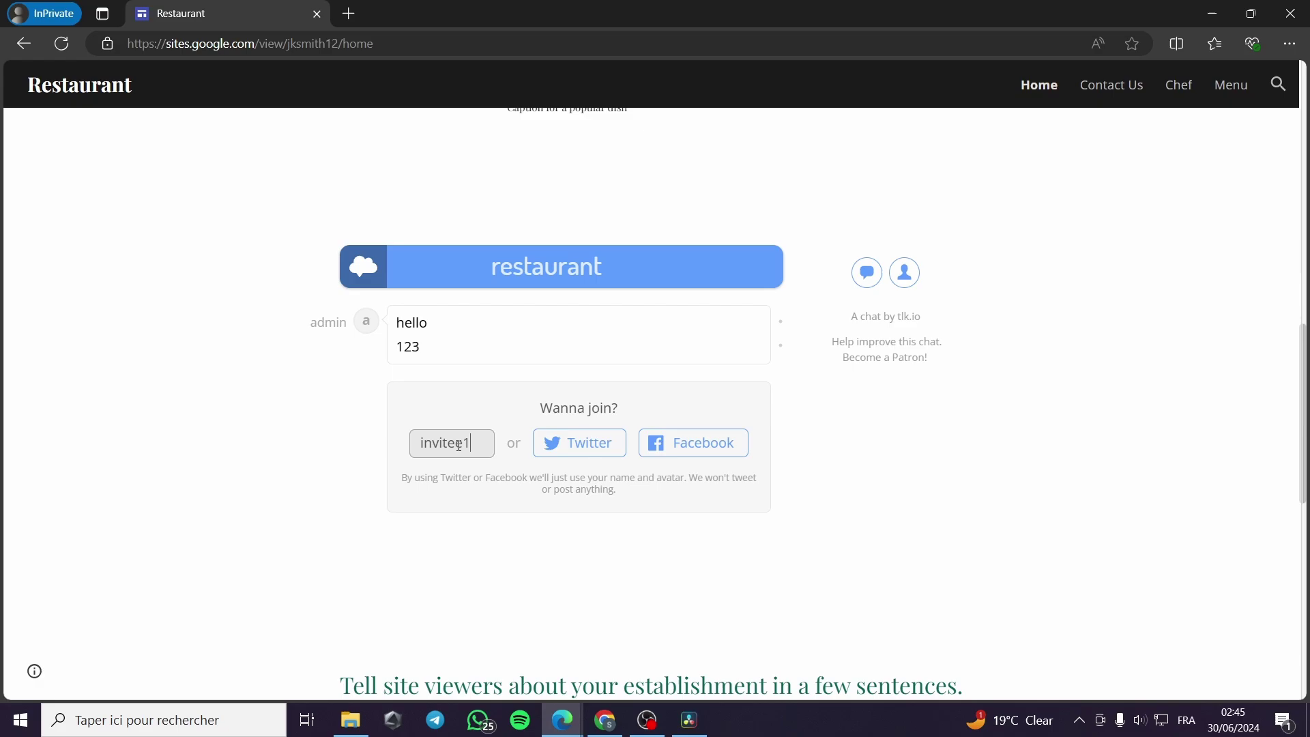
key(Return)
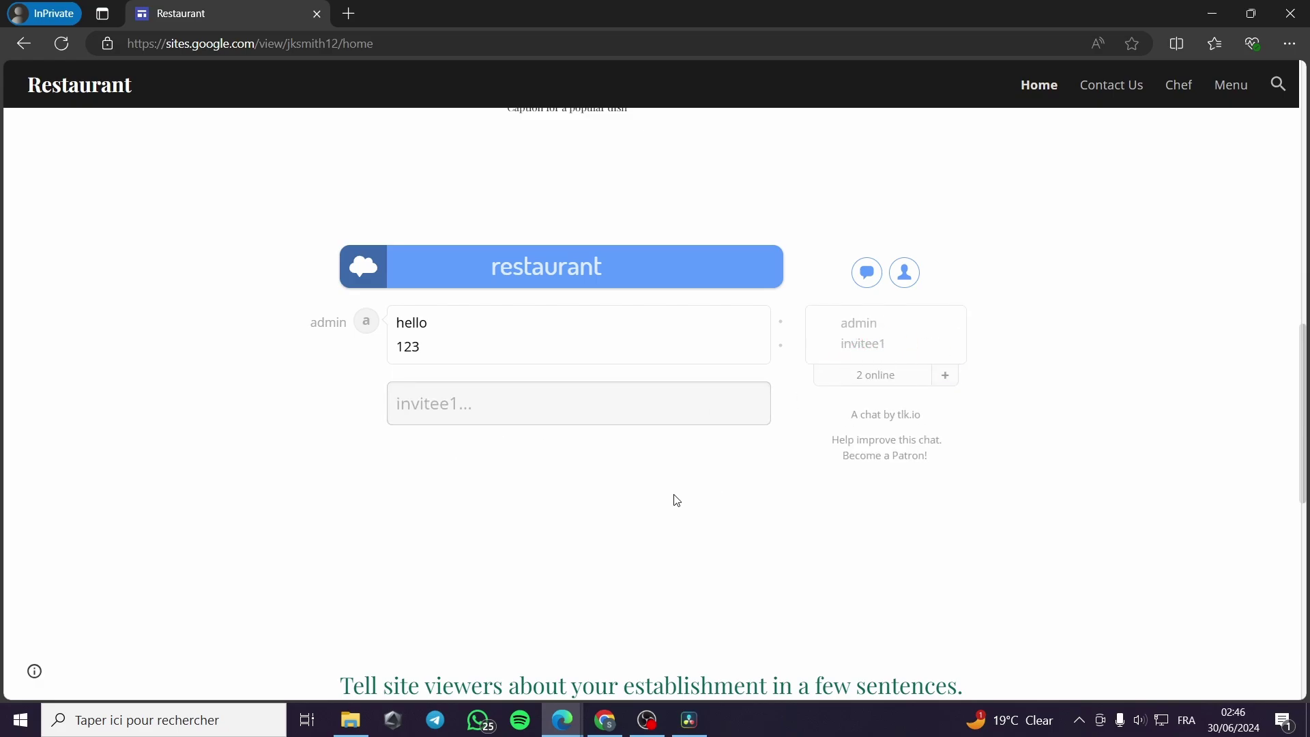
Step: Post 'hello admin' in the chat and check it shows 2 online
click(455, 416)
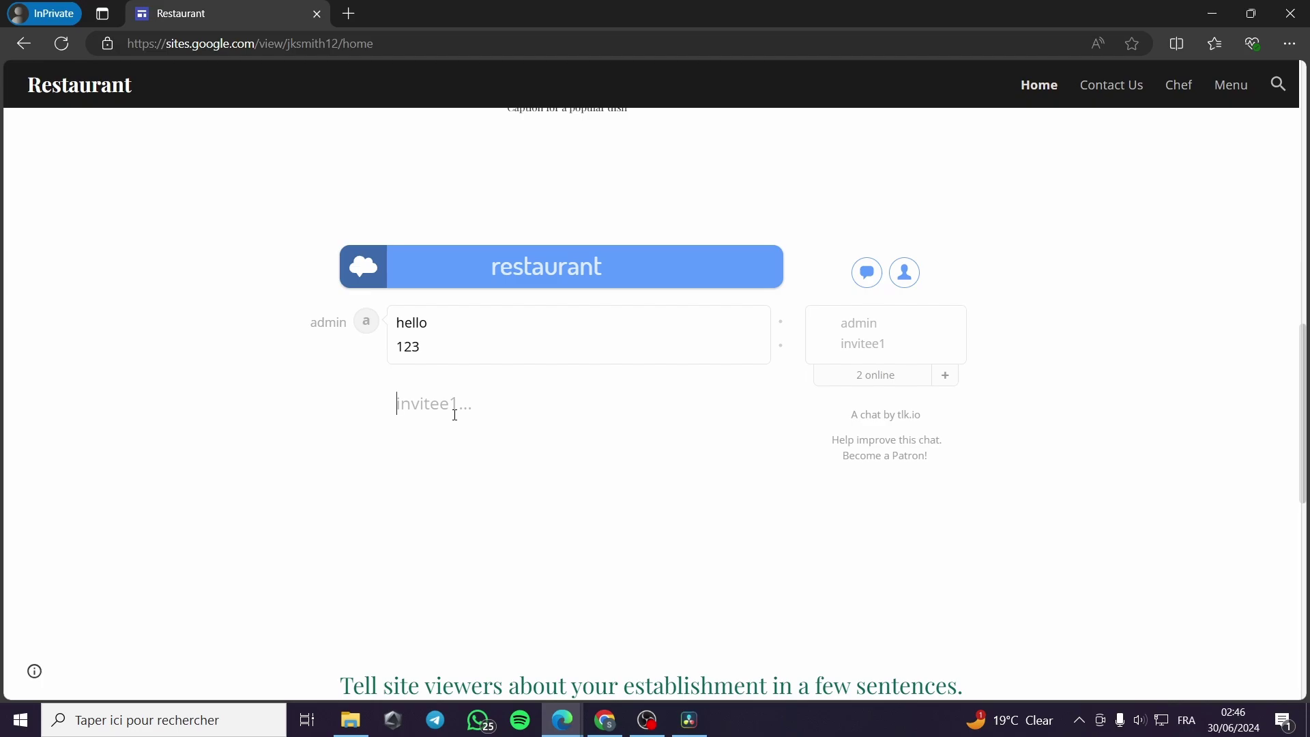
text(h)
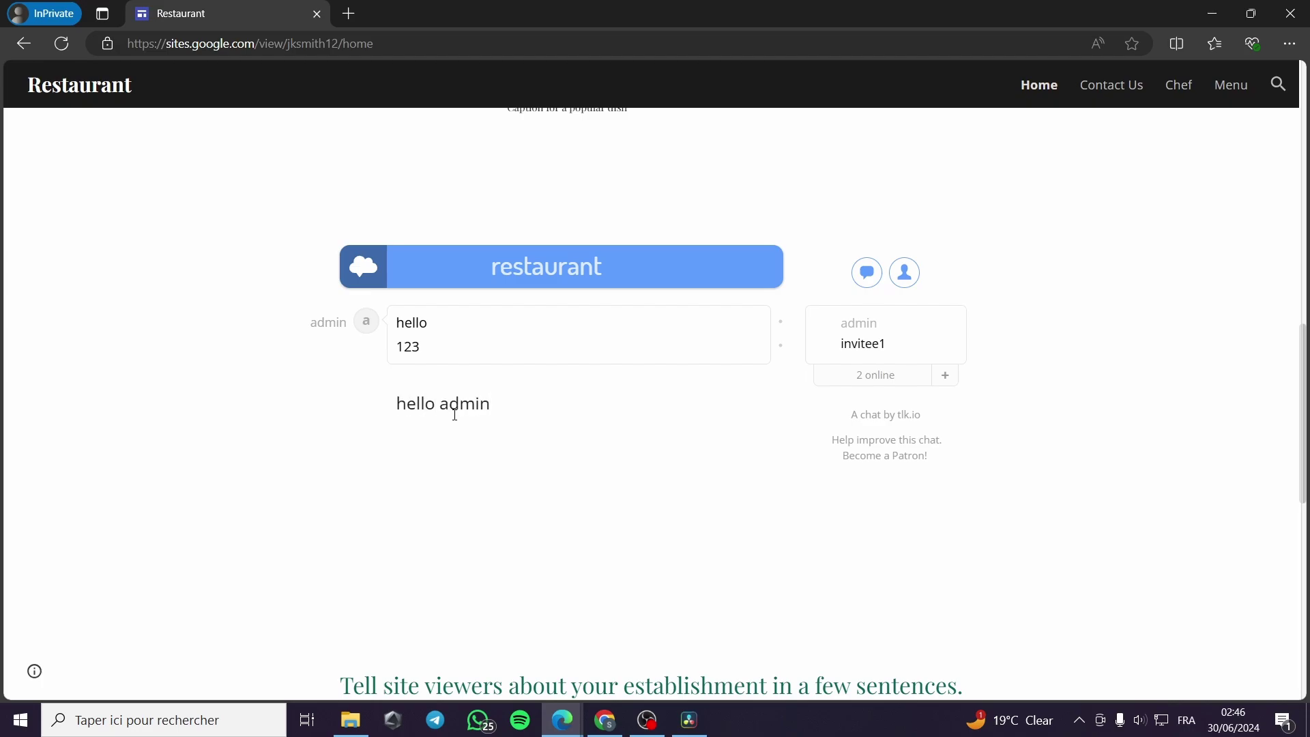
text(ello admin)
key(Return)
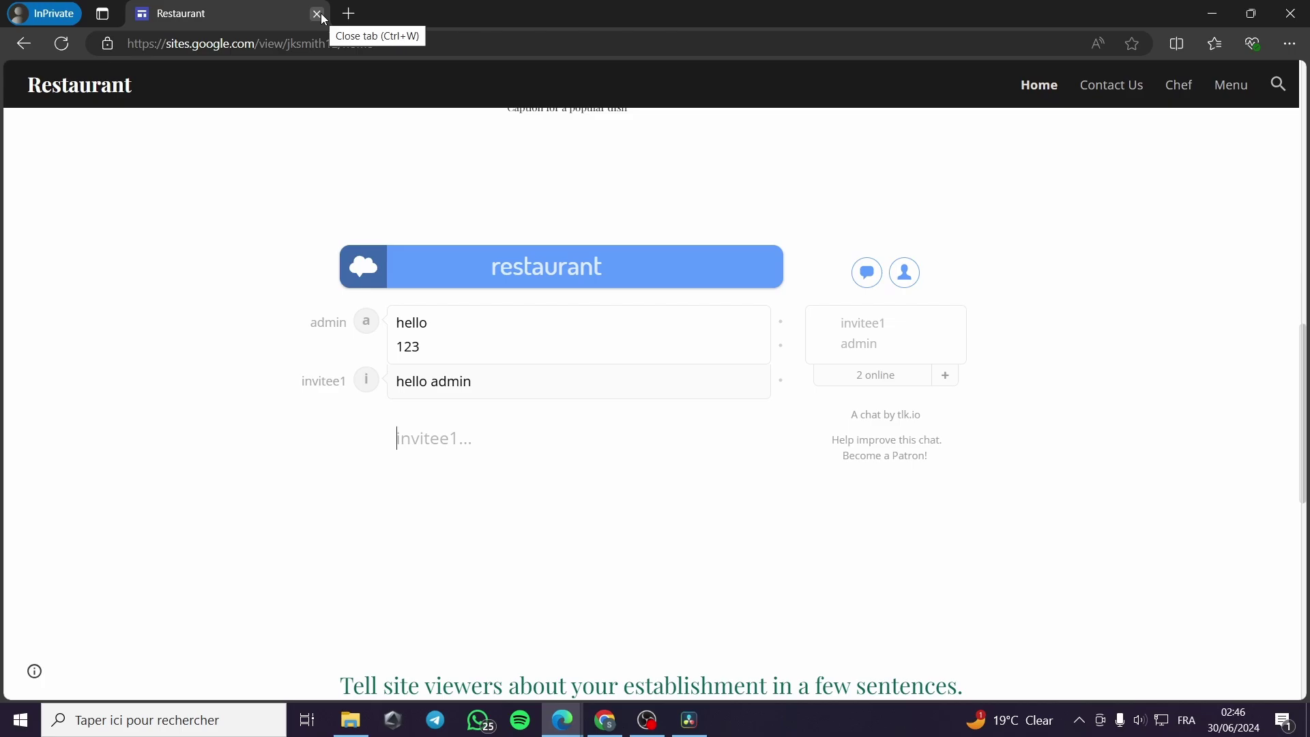
scroll(535, 474, up, 8)
scroll(657, 526, down, 10)
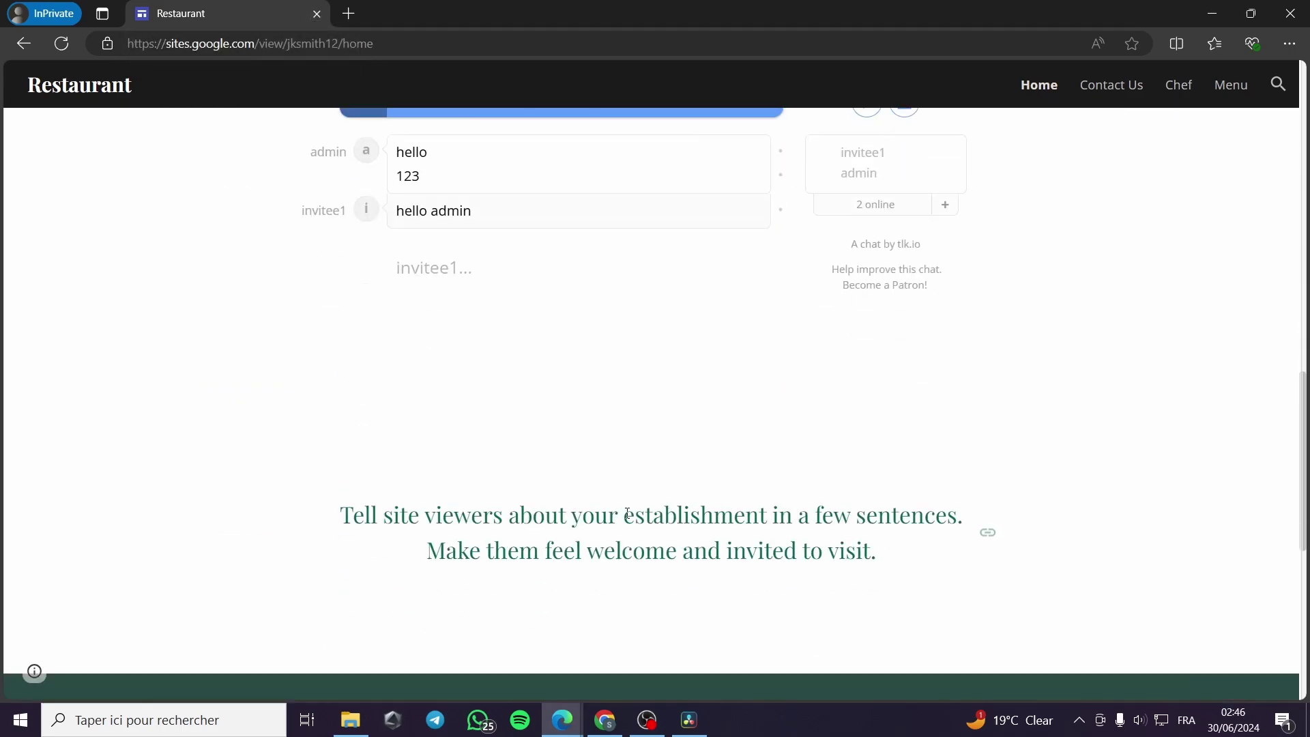
scroll(627, 513, down, 4)
scroll(856, 591, up, 13)
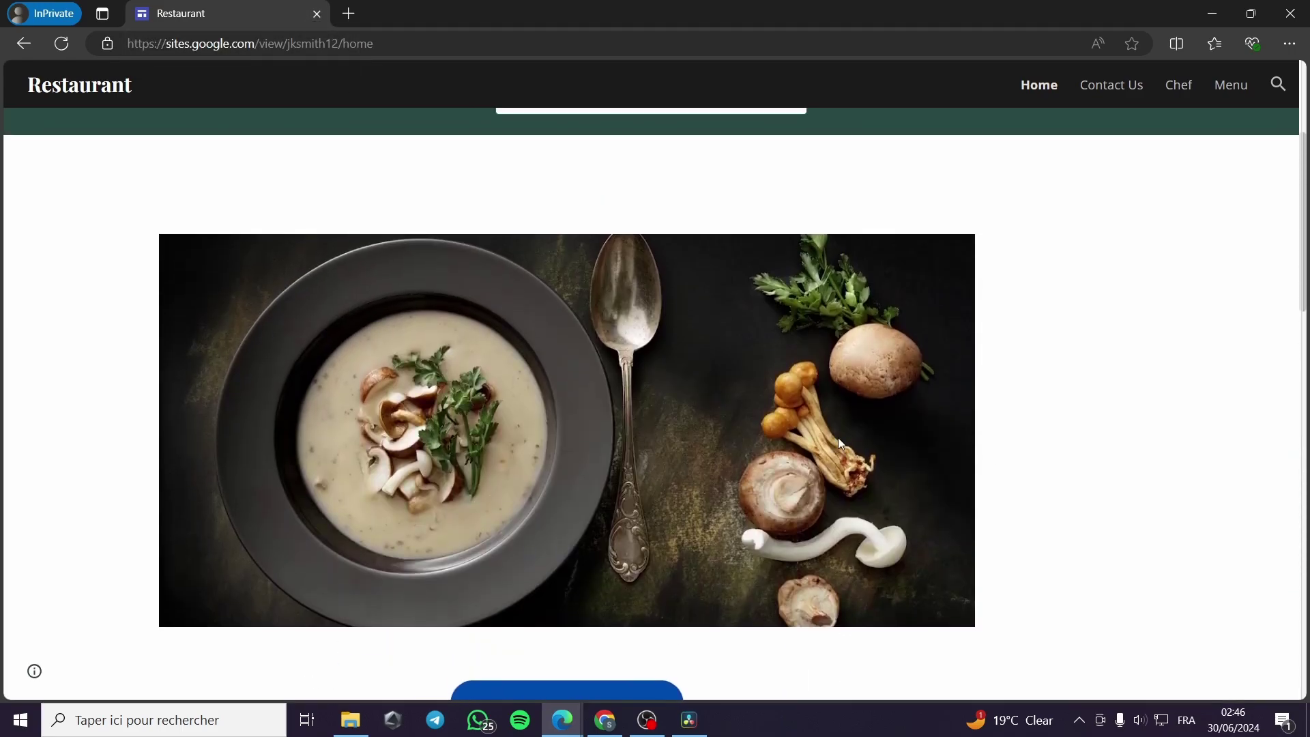
scroll(839, 442, up, 3)
scroll(623, 450, down, 14)
scroll(380, 506, up, 1)
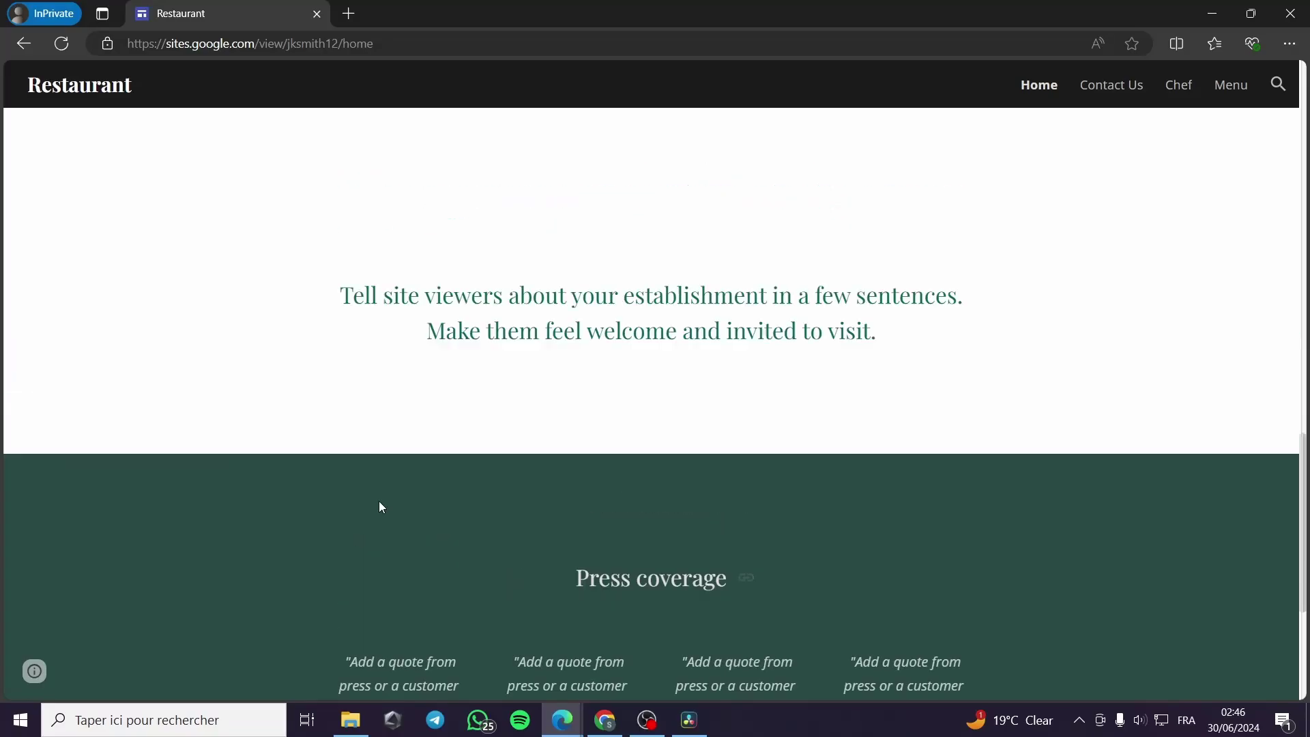
scroll(380, 506, up, 8)
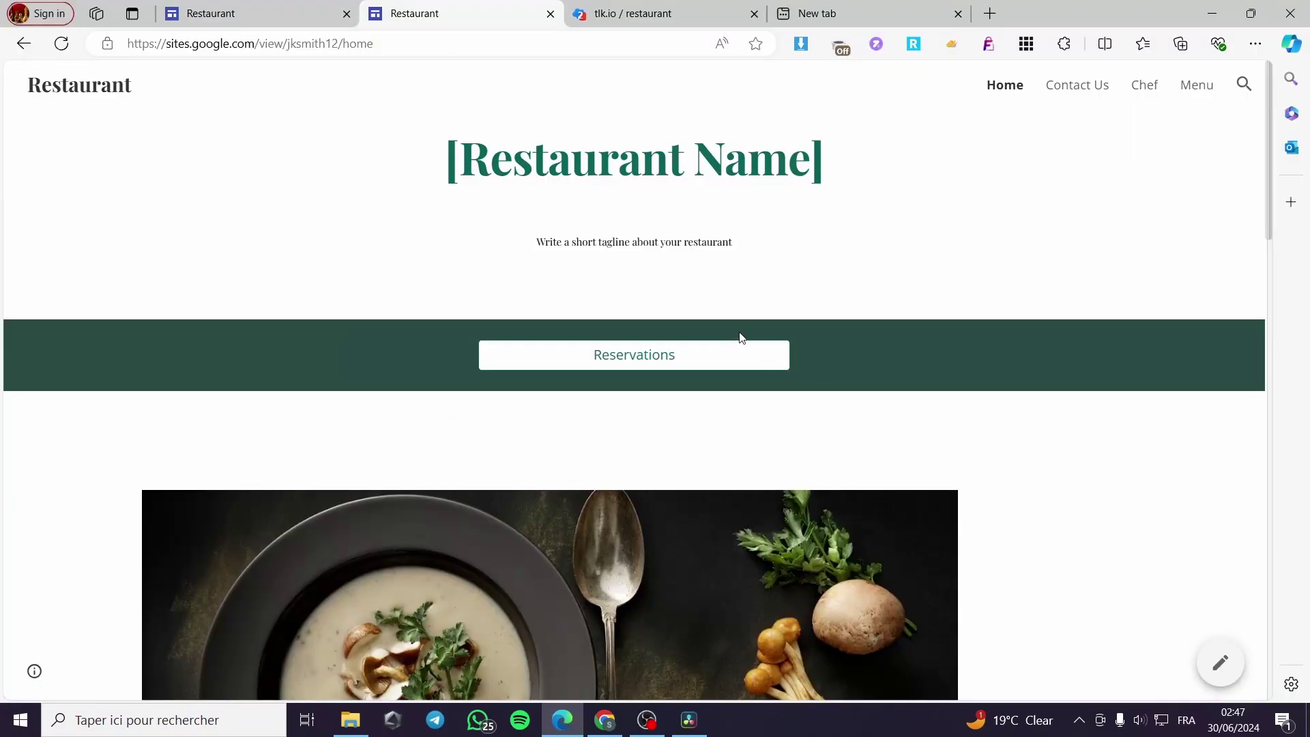
Step: Return to the Sites editor and show the pages list with Home, Contact Us, Chef and Menu
click(641, 13)
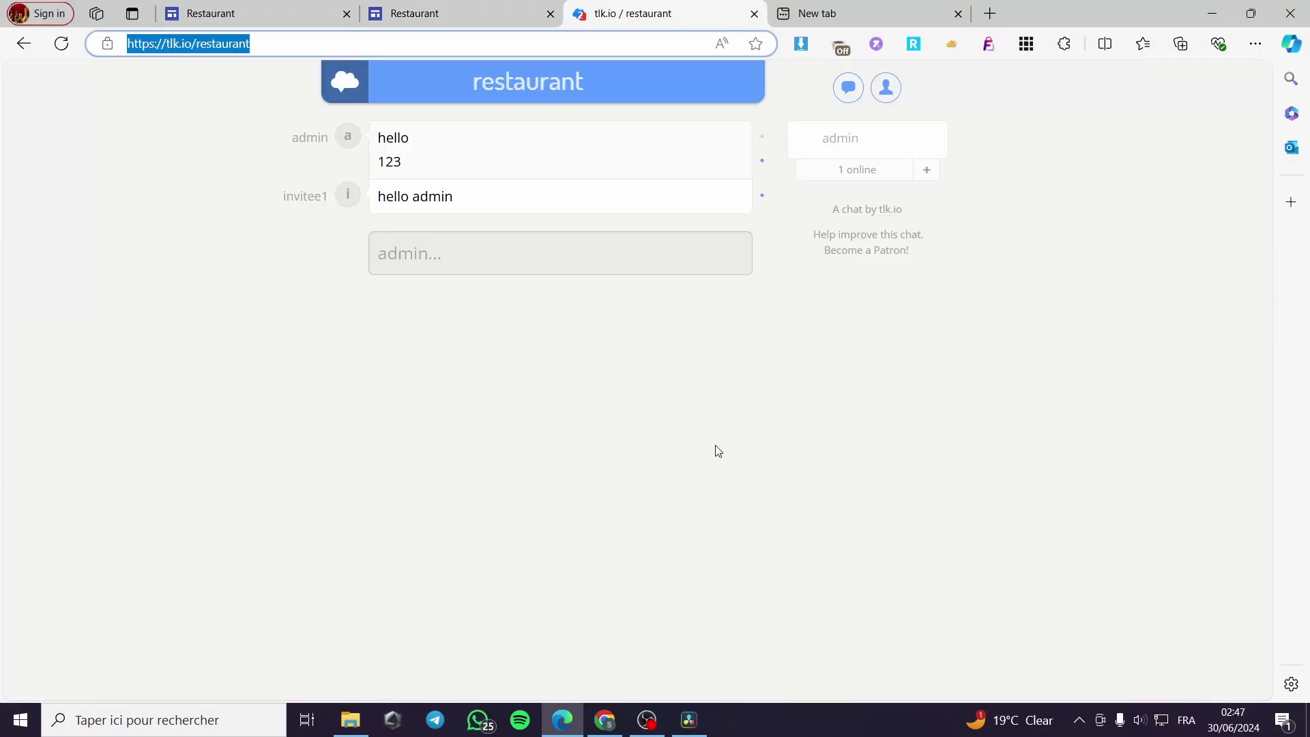
click(439, 9)
click(253, 7)
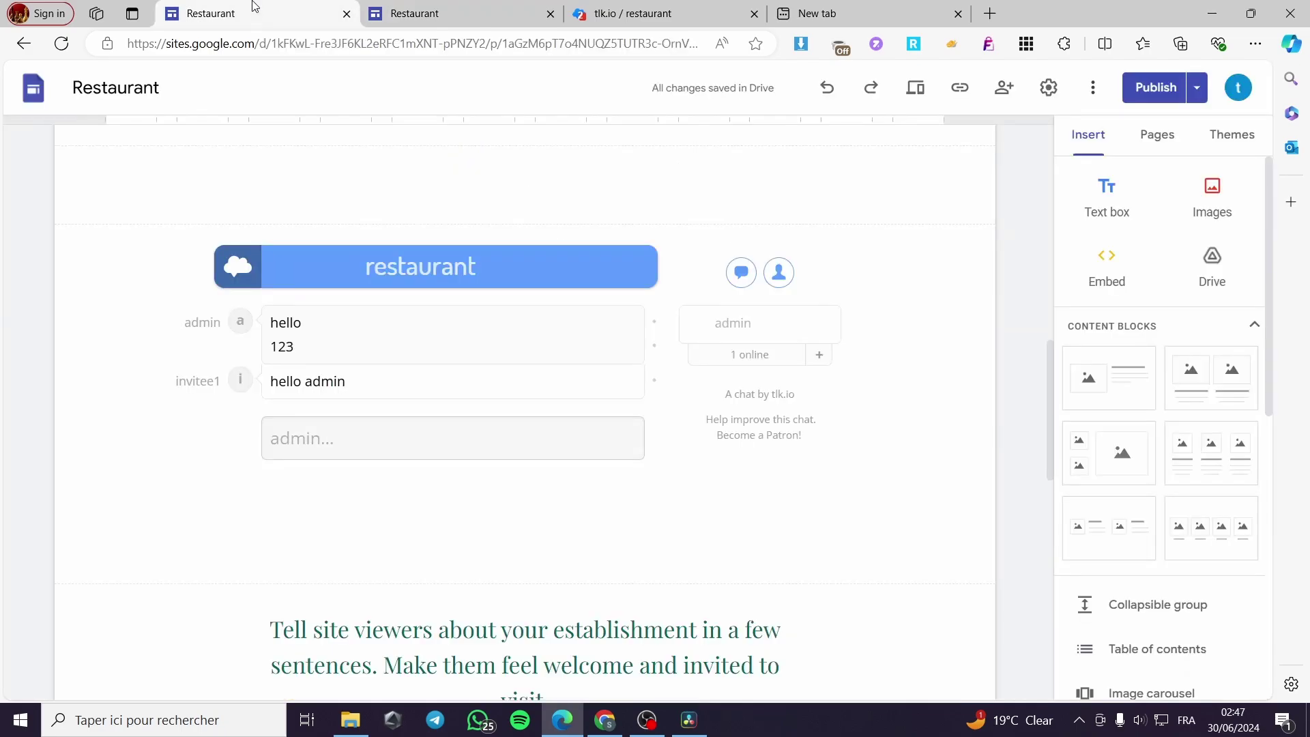
scroll(456, 378, up, 10)
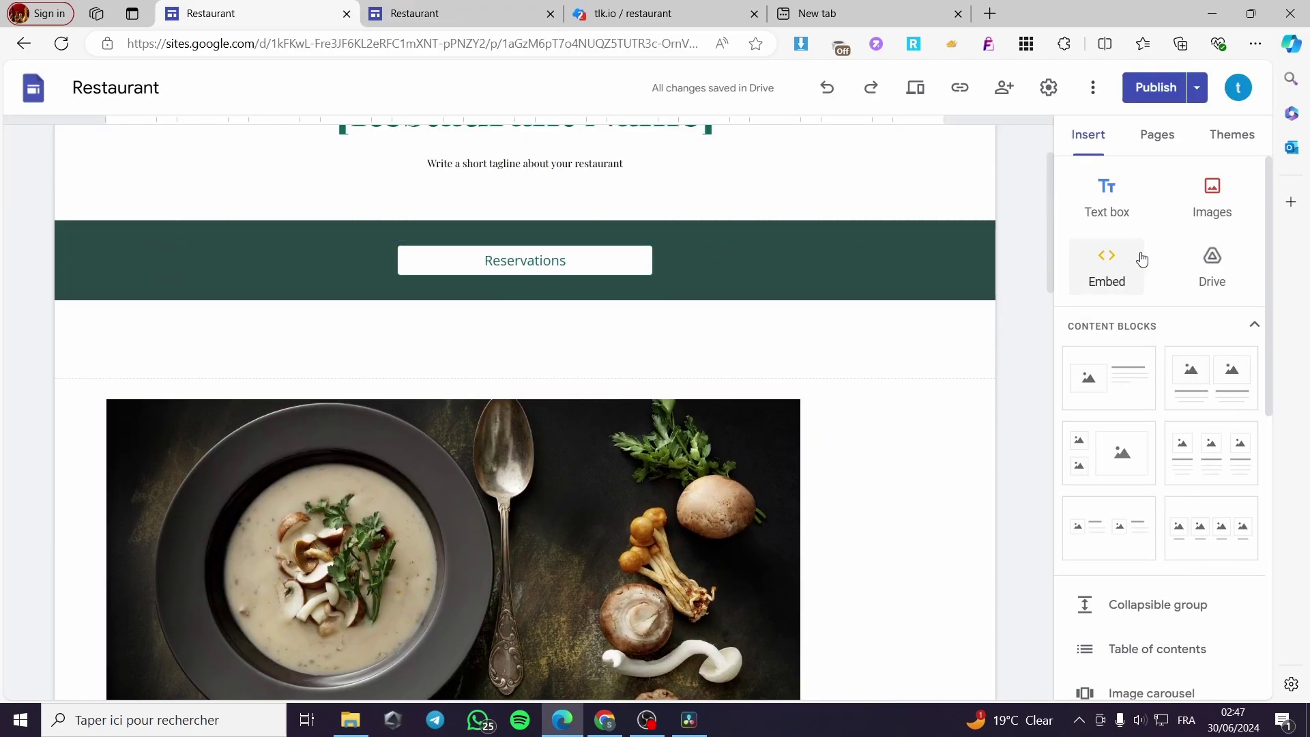
click(1153, 140)
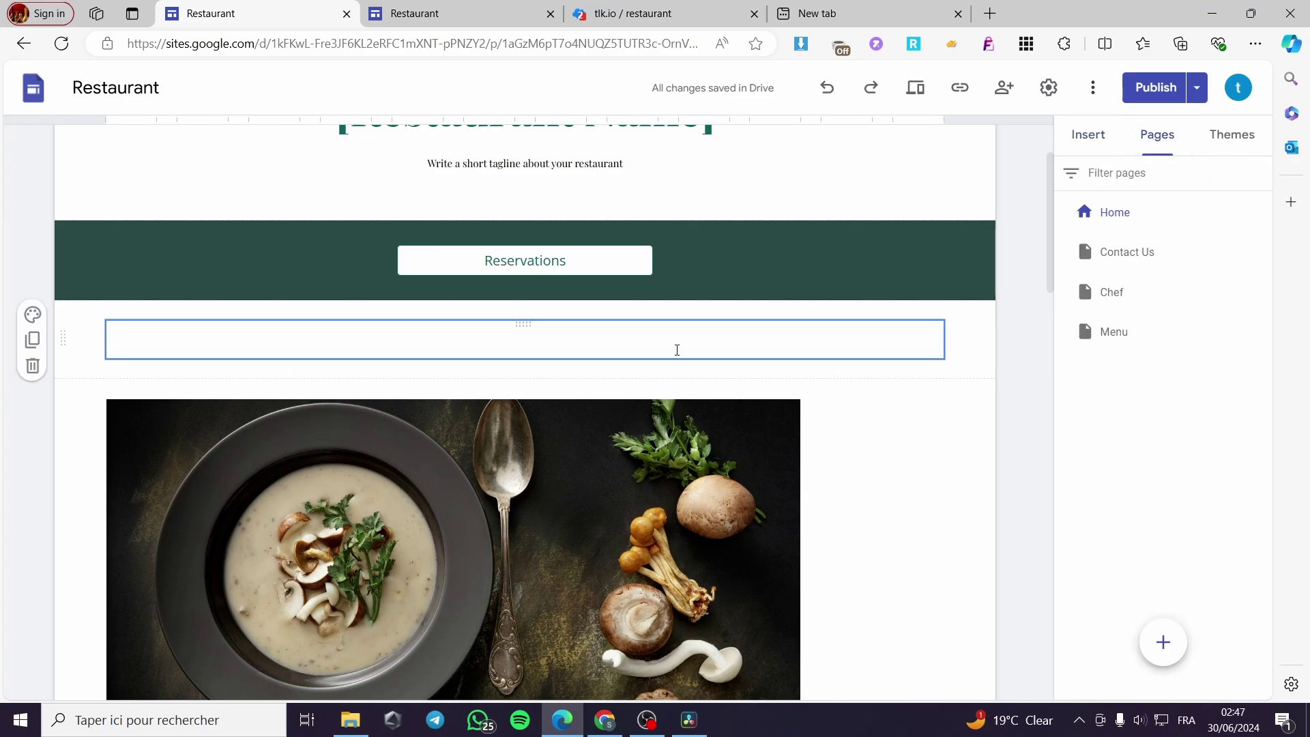
scroll(571, 453, up, 2)
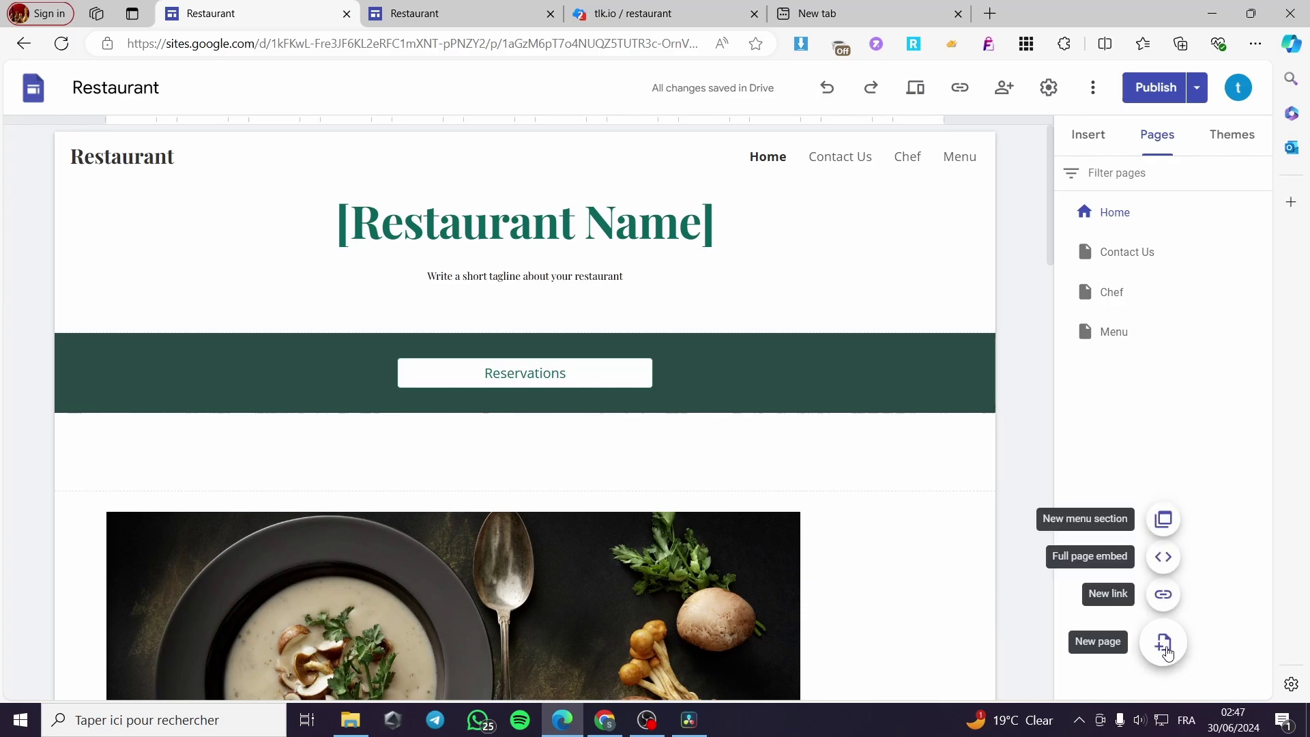
Step: Add a new site page named 'Chat Room'
click(1164, 643)
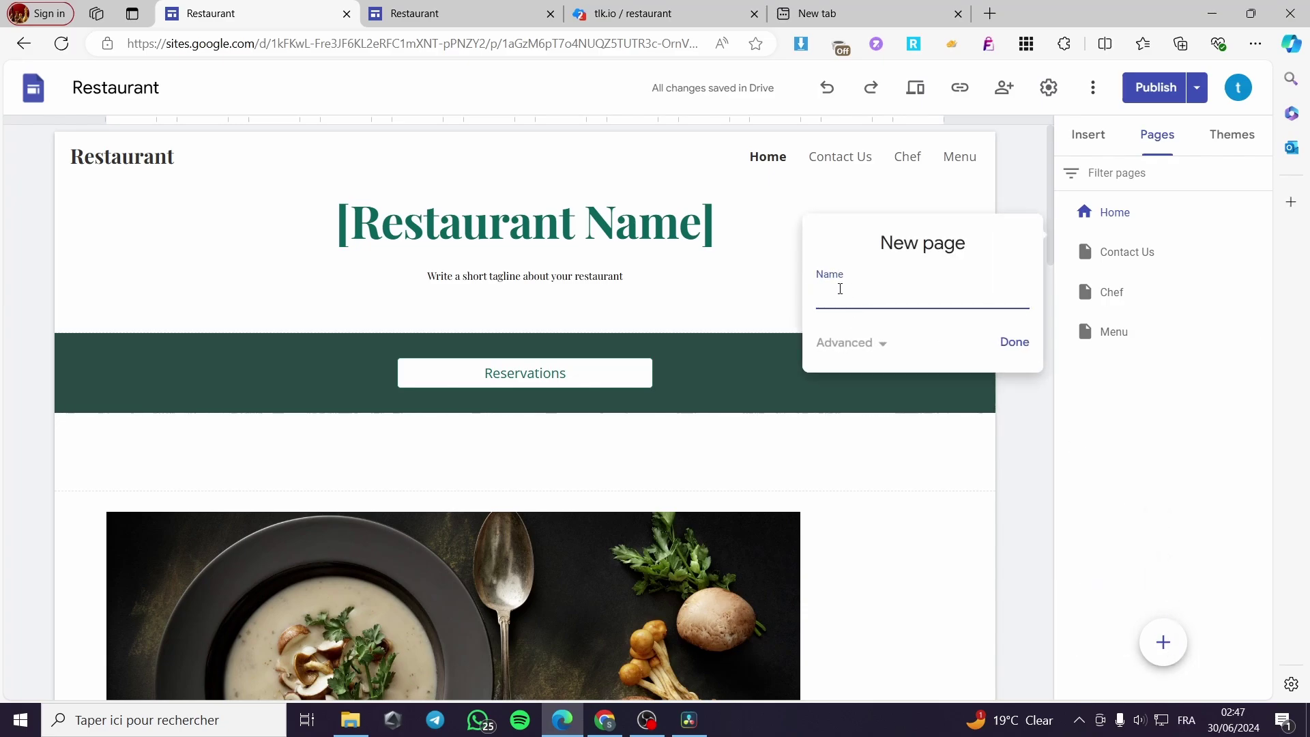
text(Chat Room)
click(887, 343)
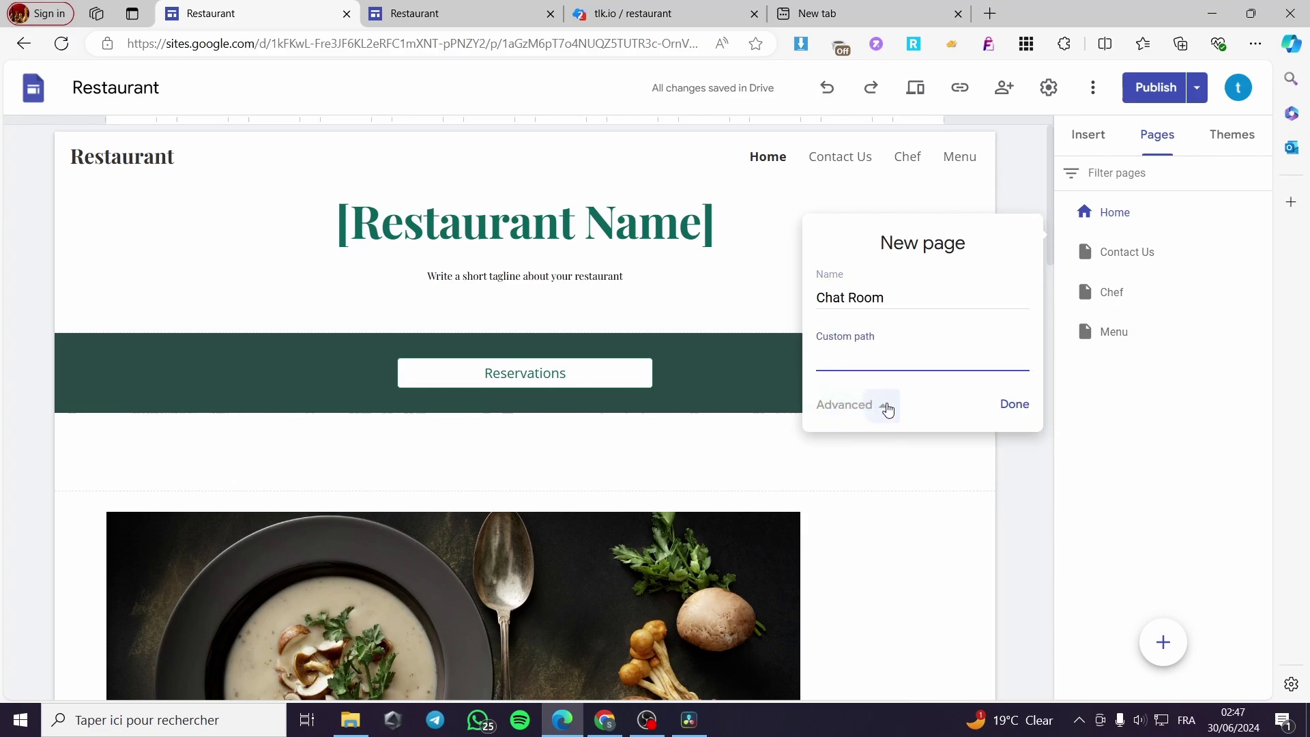
click(886, 408)
click(1013, 344)
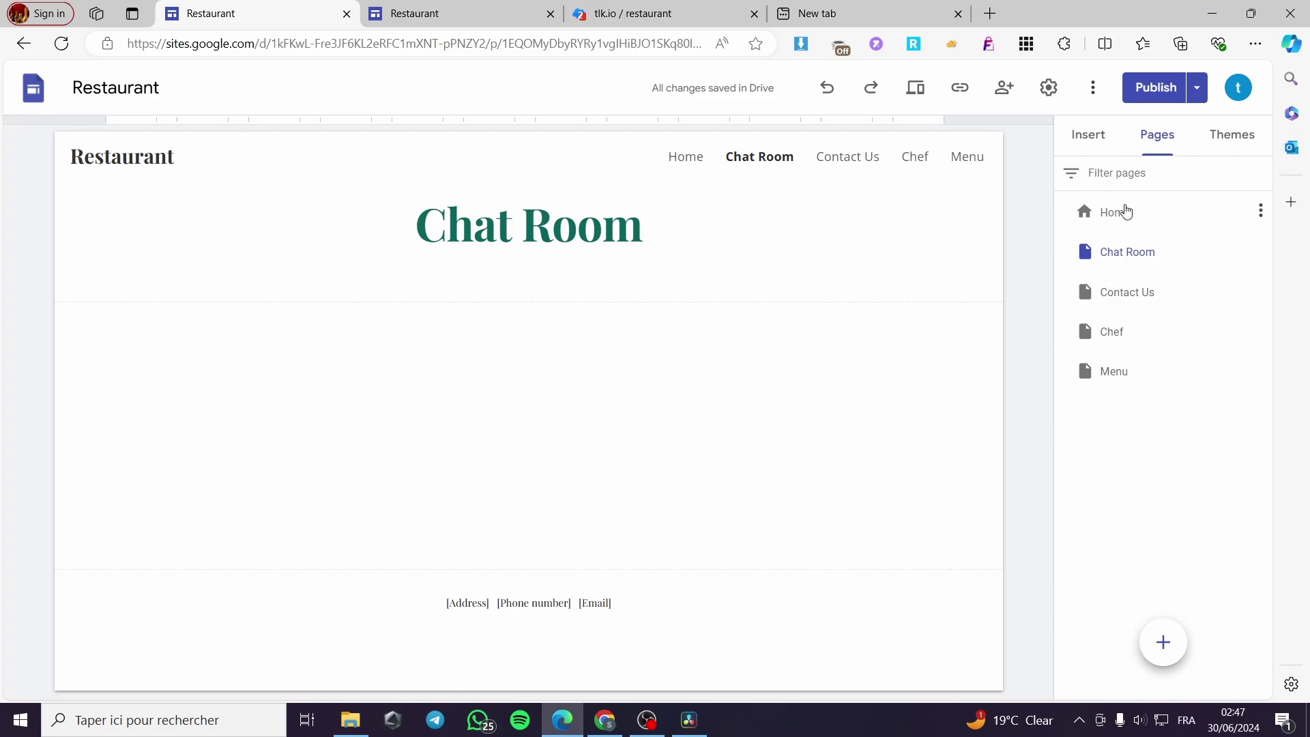
Step: Browse the online image picker's Google Images, By URL and Drive sources, then close it
click(1095, 137)
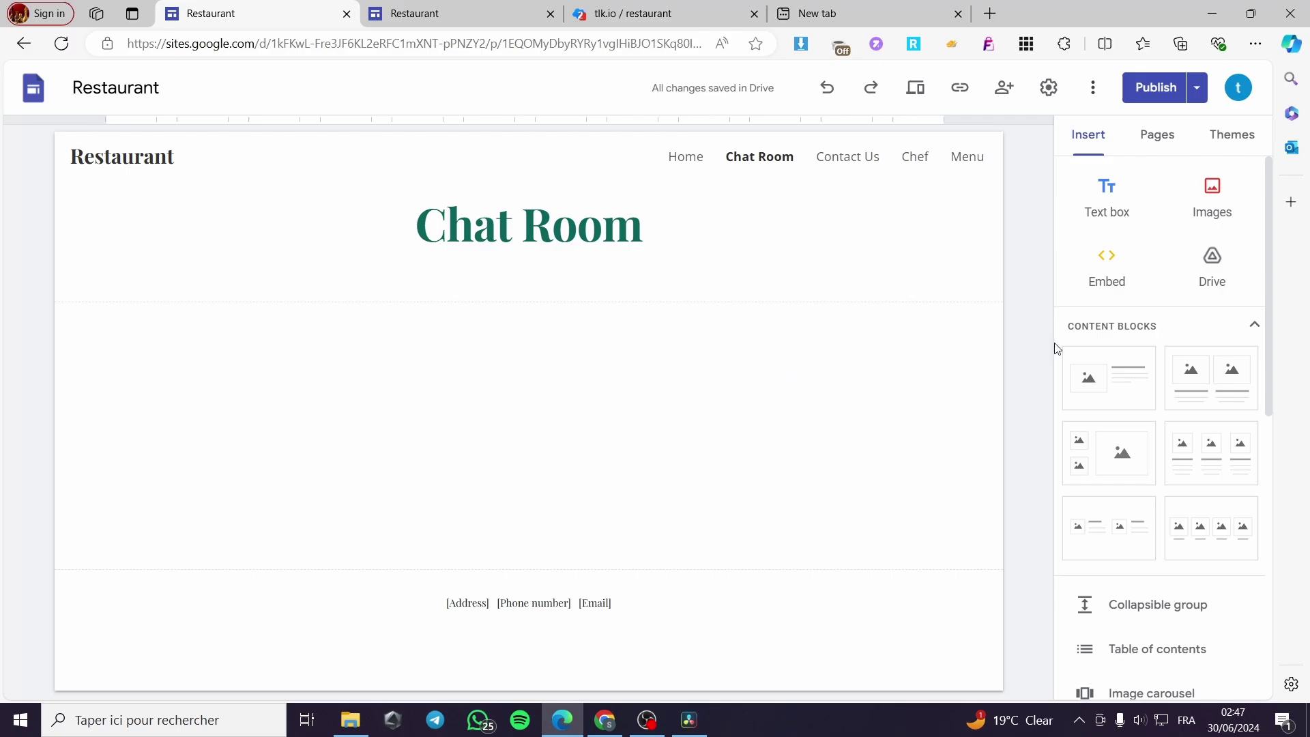
click(1210, 194)
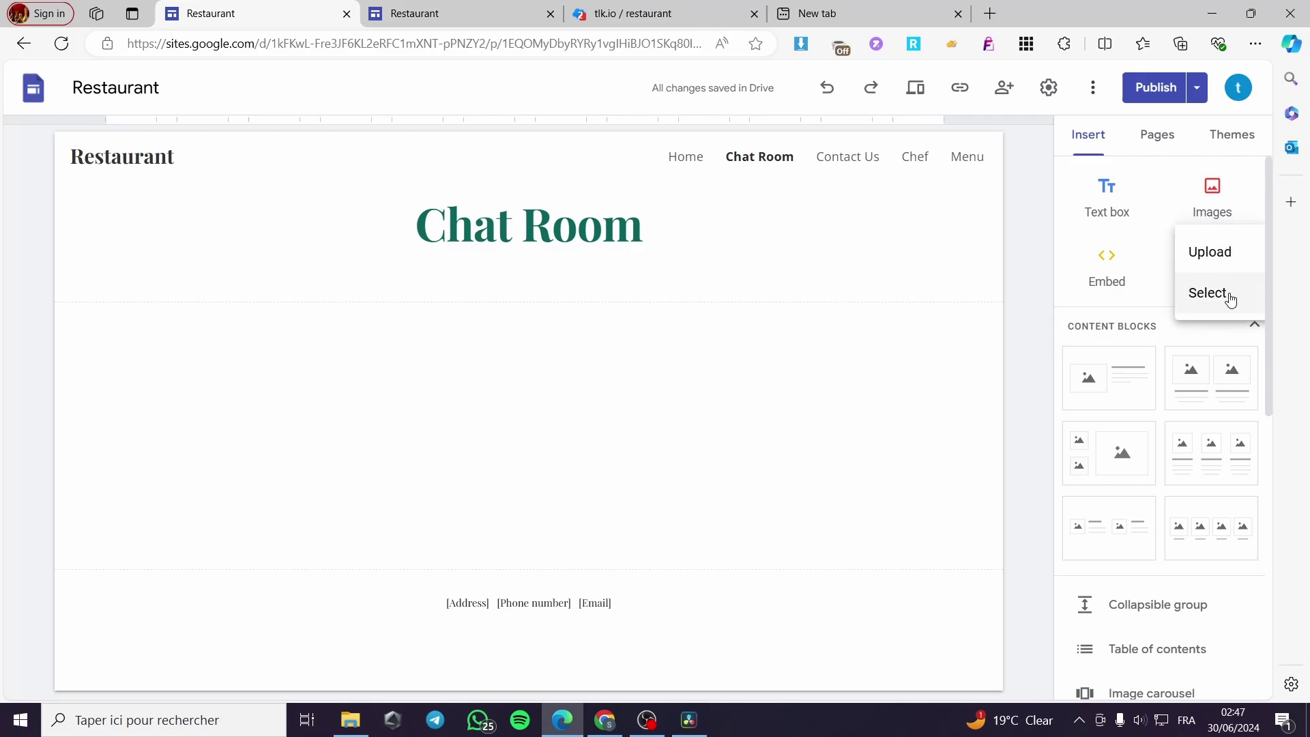
click(1208, 294)
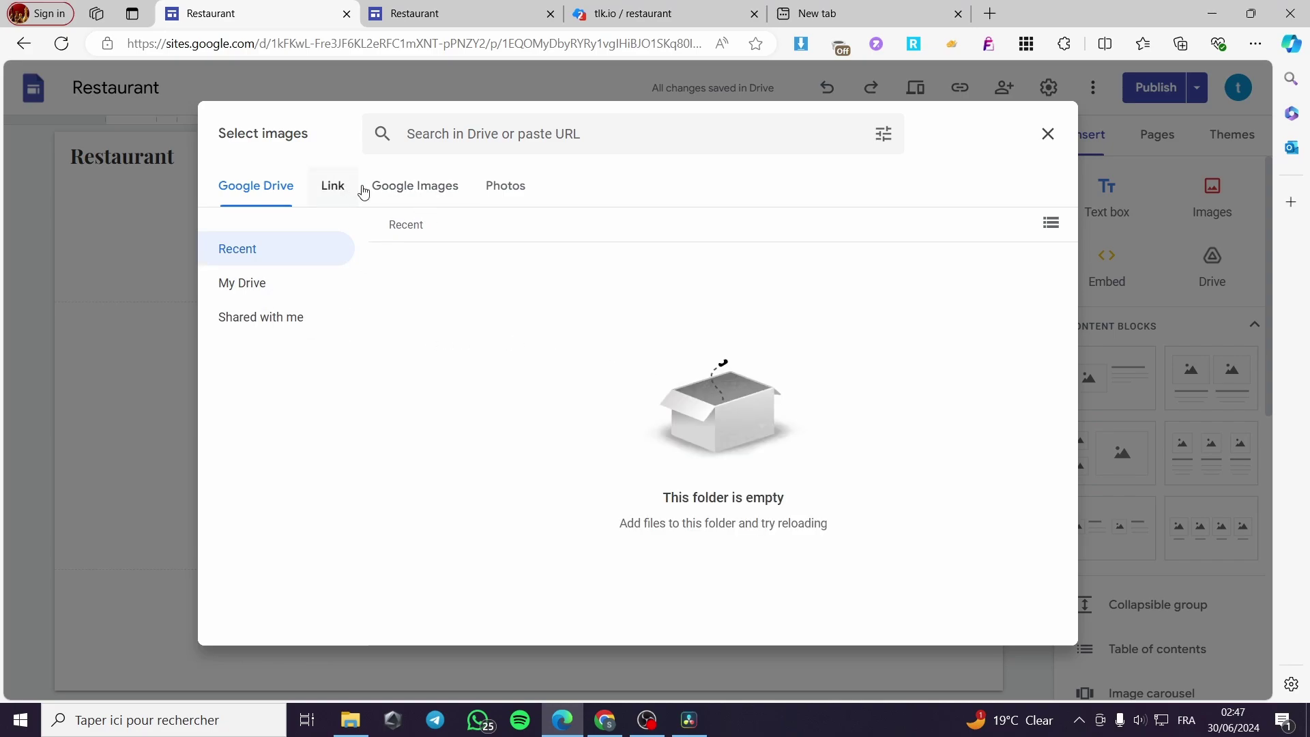
click(417, 195)
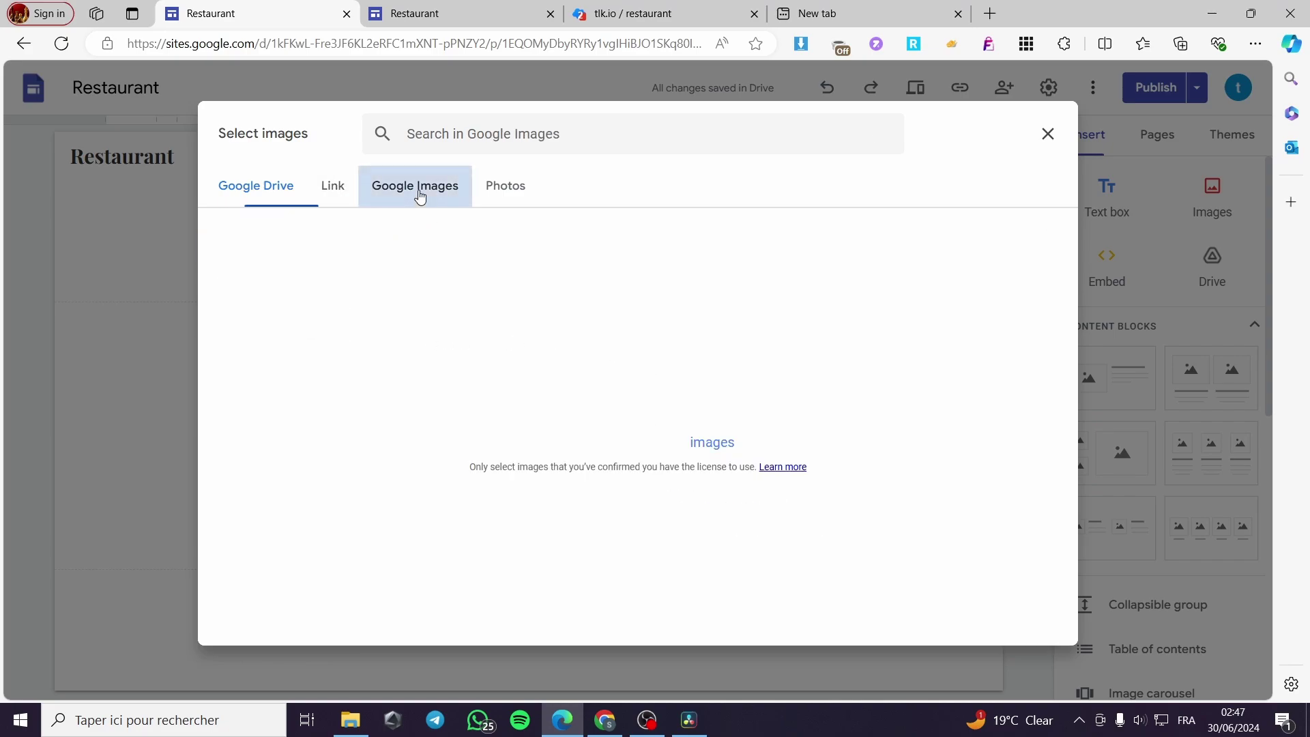
click(345, 200)
click(263, 187)
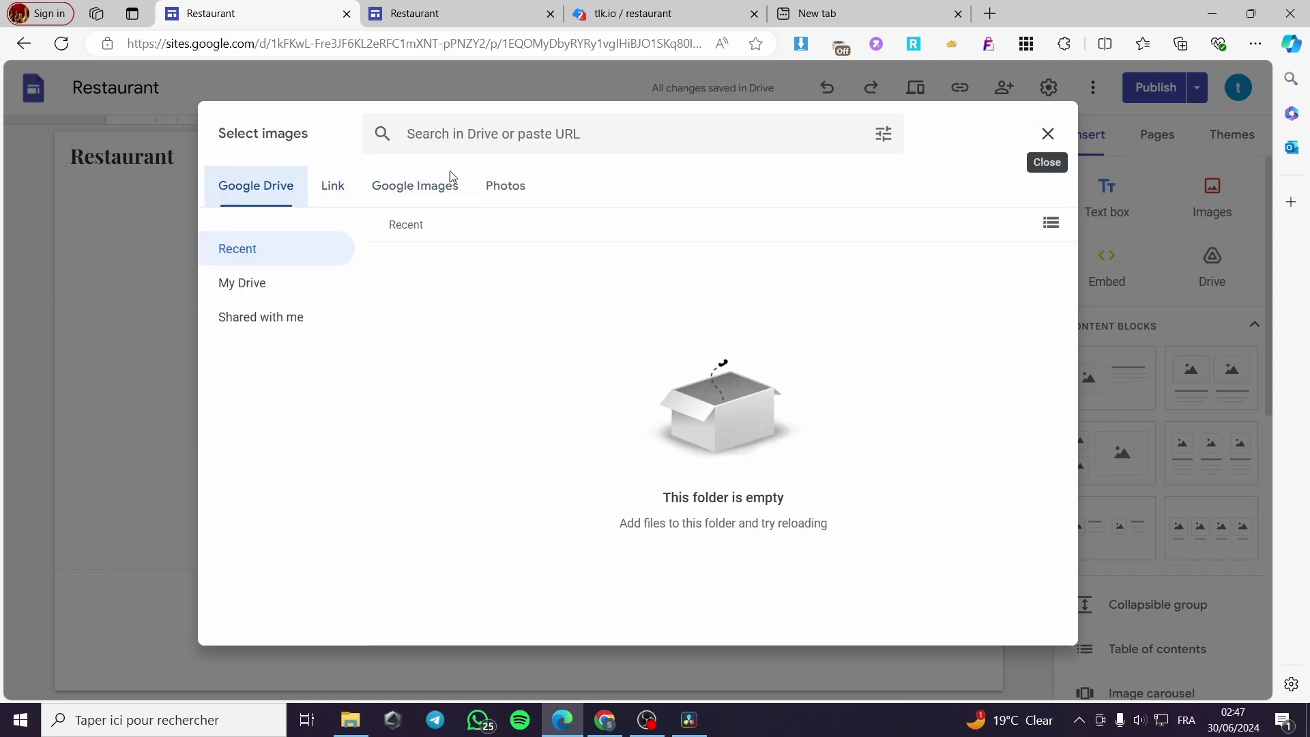
click(1048, 133)
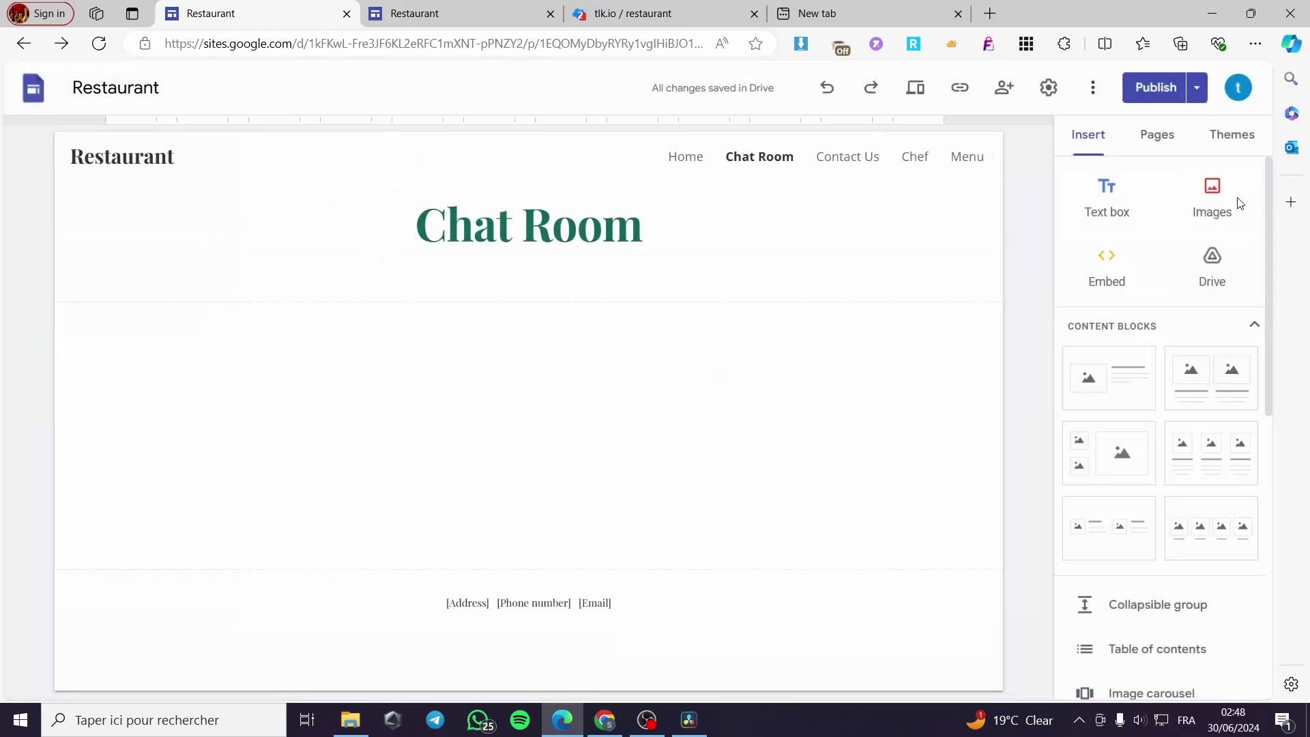
Step: Upload the 'Untitled design (1)' sticker image from Downloads onto the Chat Room page
click(1212, 195)
click(1210, 252)
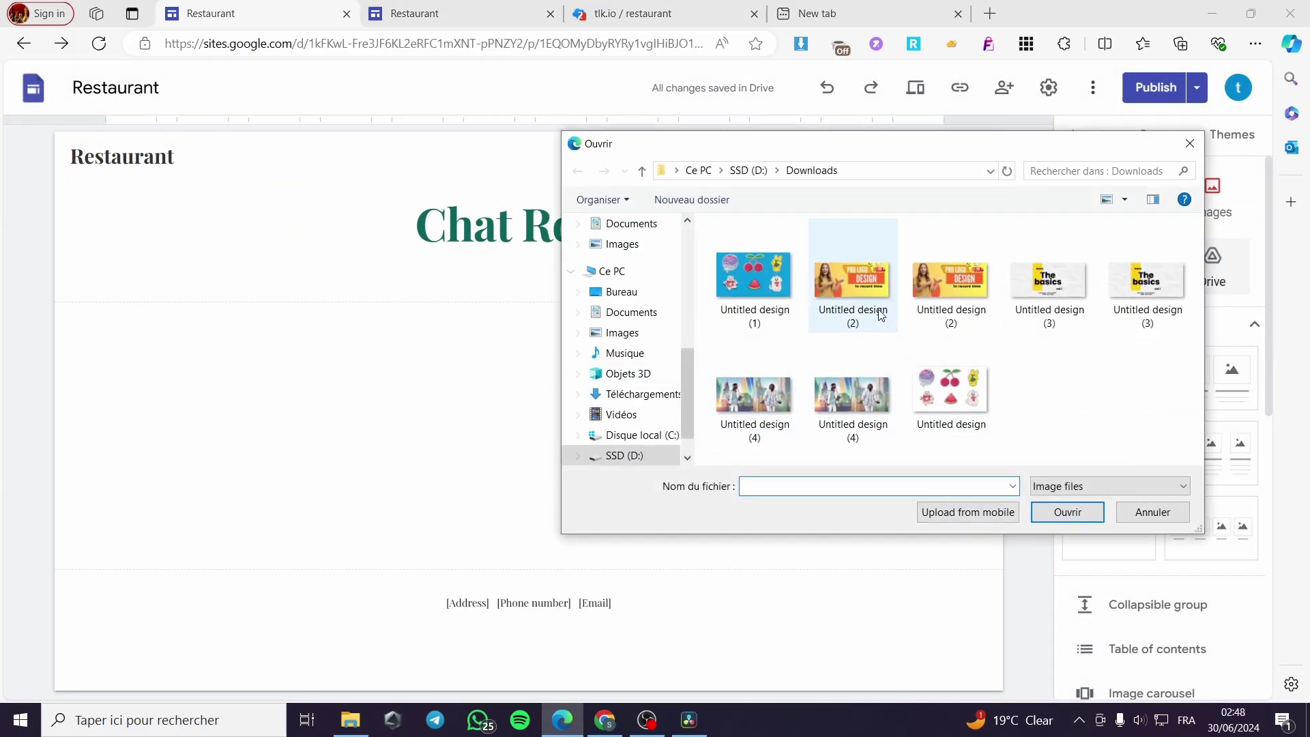
double_click(782, 288)
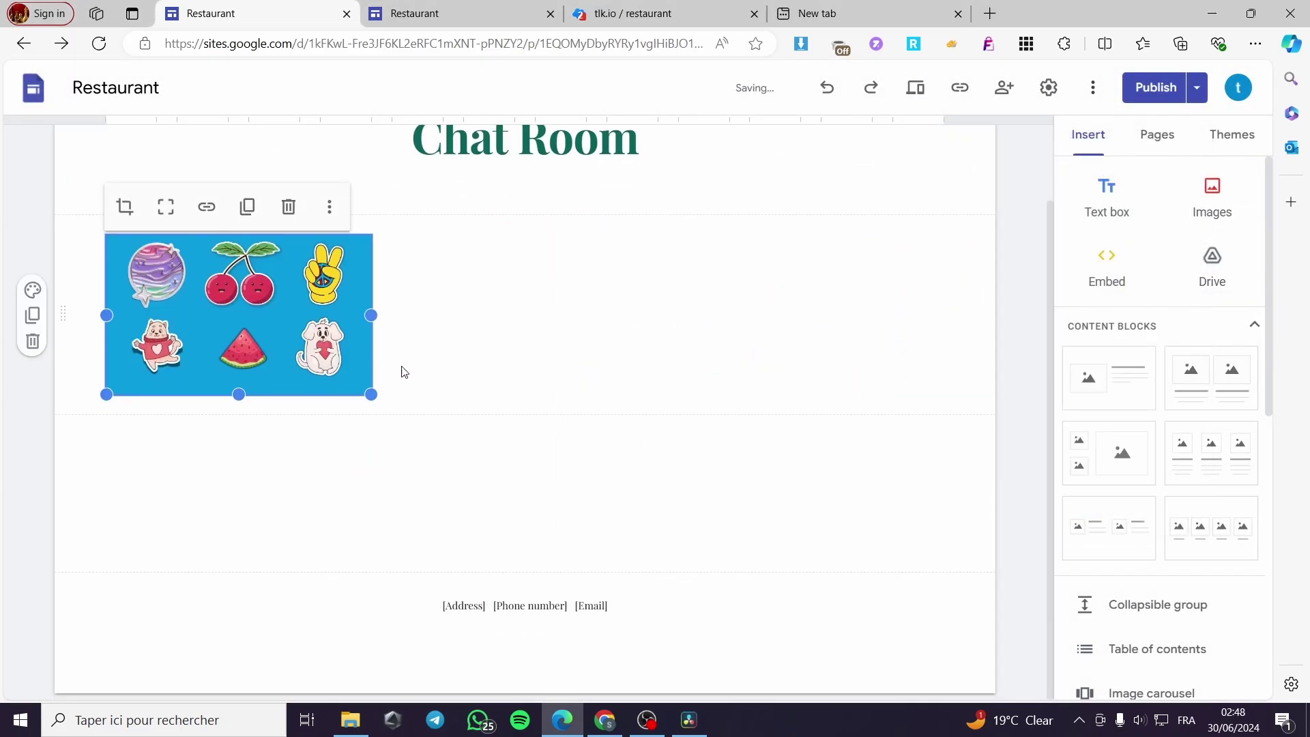
Step: Enlarge the sticker image into a near full-width banner showing both sticker rows
drag(377, 394, 944, 451)
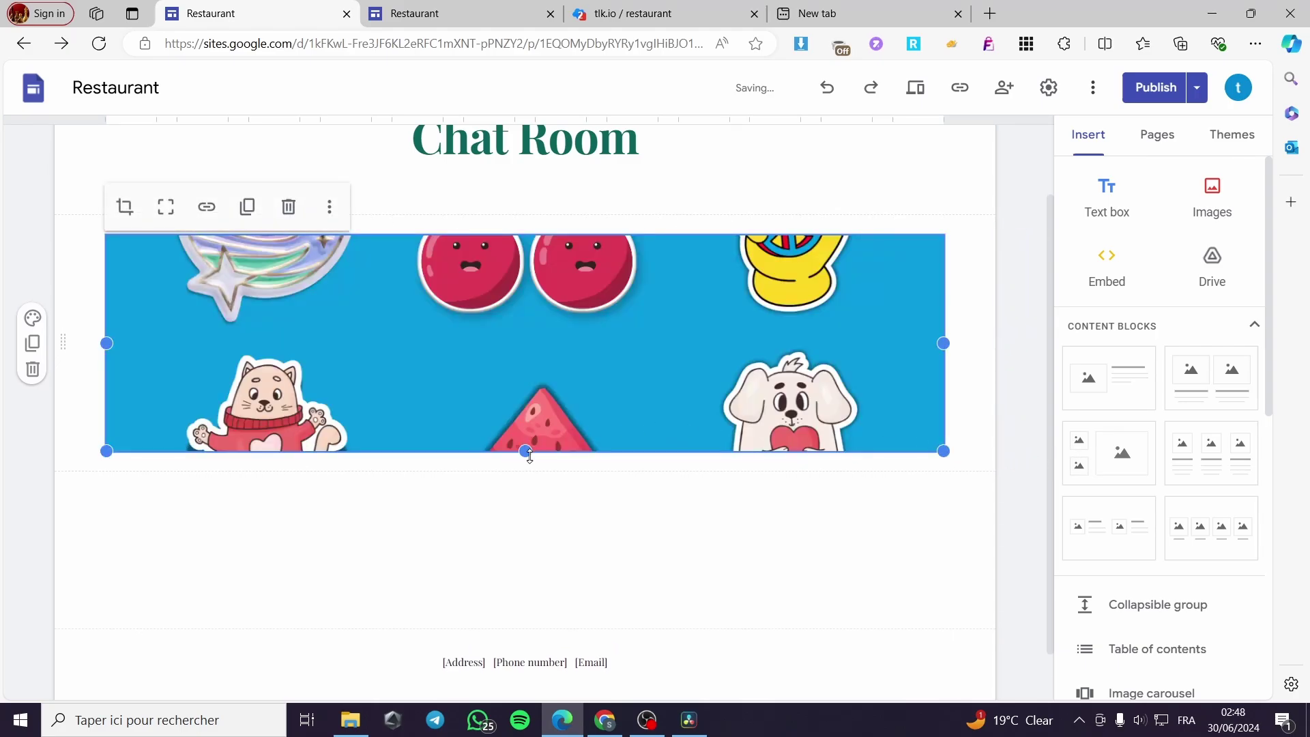
drag(526, 452, 531, 724)
scroll(573, 573, down, 3)
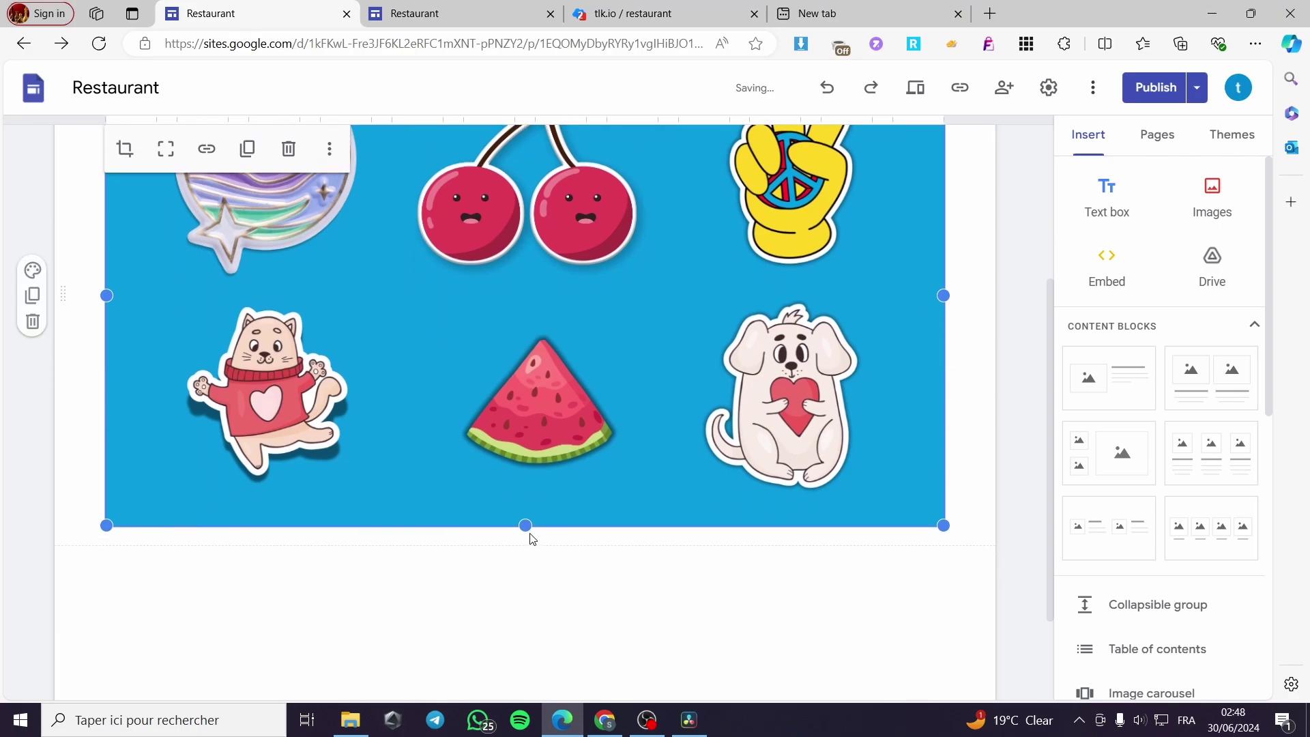
mouse_move(526, 530)
mouse_down()
mouse_move(532, 611)
mouse_move(537, 526)
mouse_up()
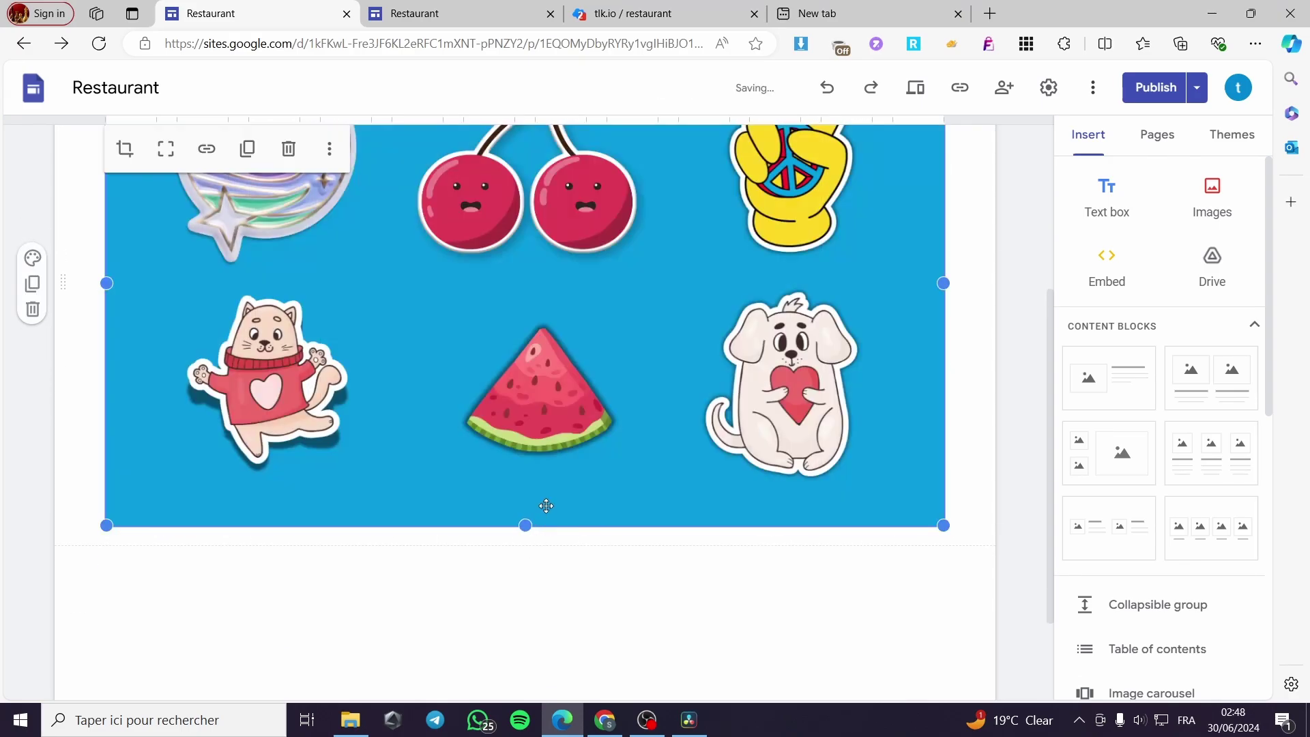
scroll(569, 320, up, 3)
scroll(571, 560, down, 5)
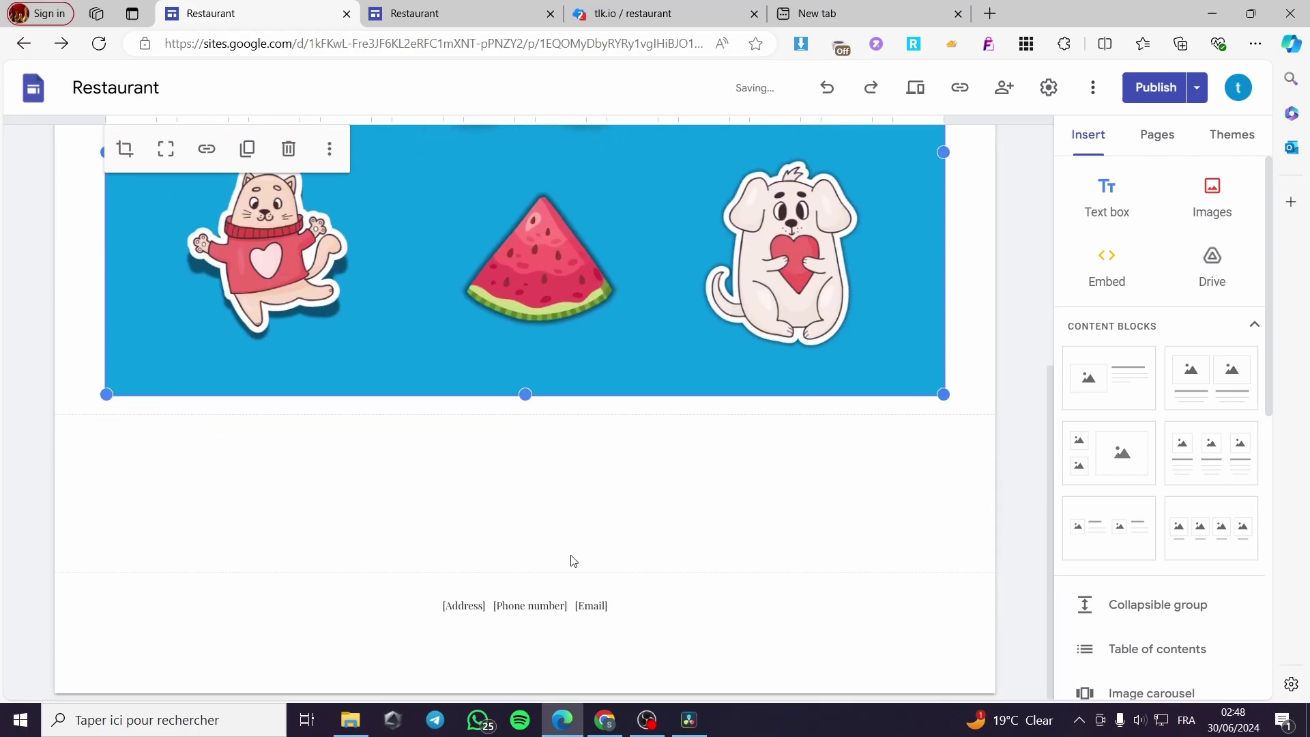
click(568, 489)
click(1126, 272)
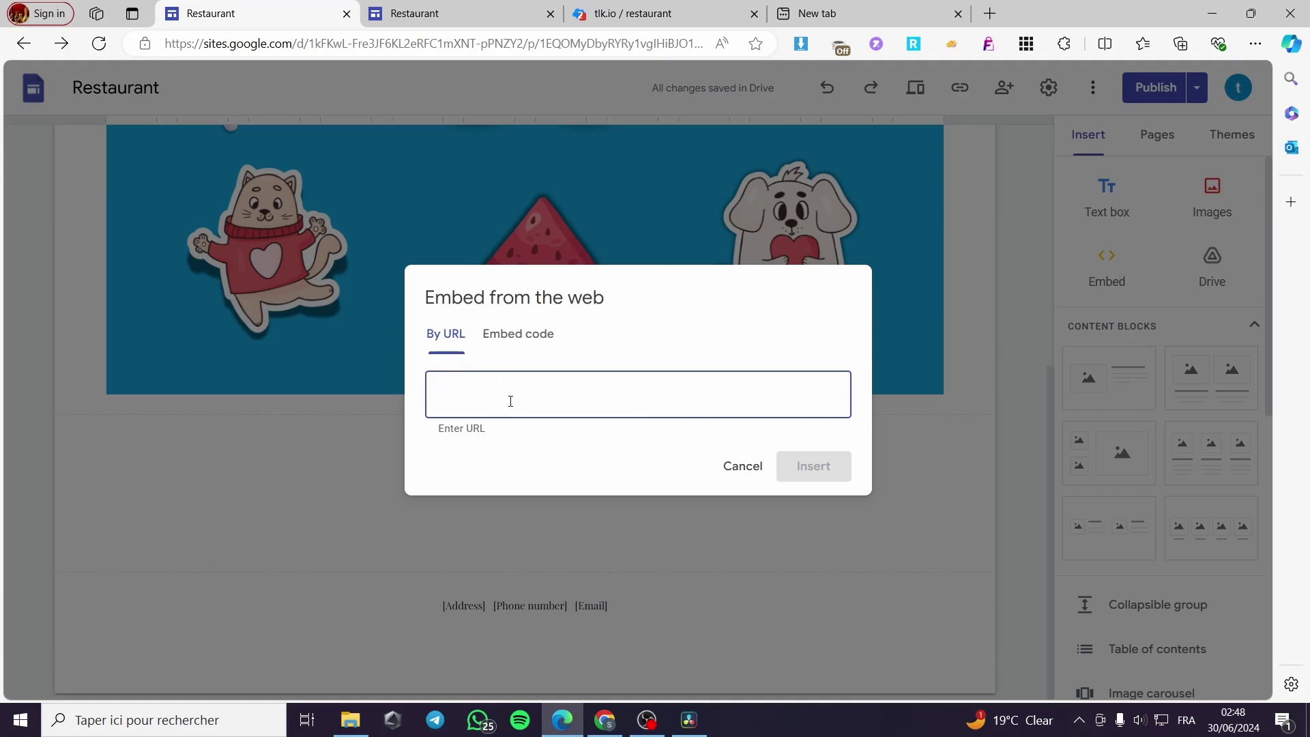
text(https://sites.google.com/view/jksmith12/home)
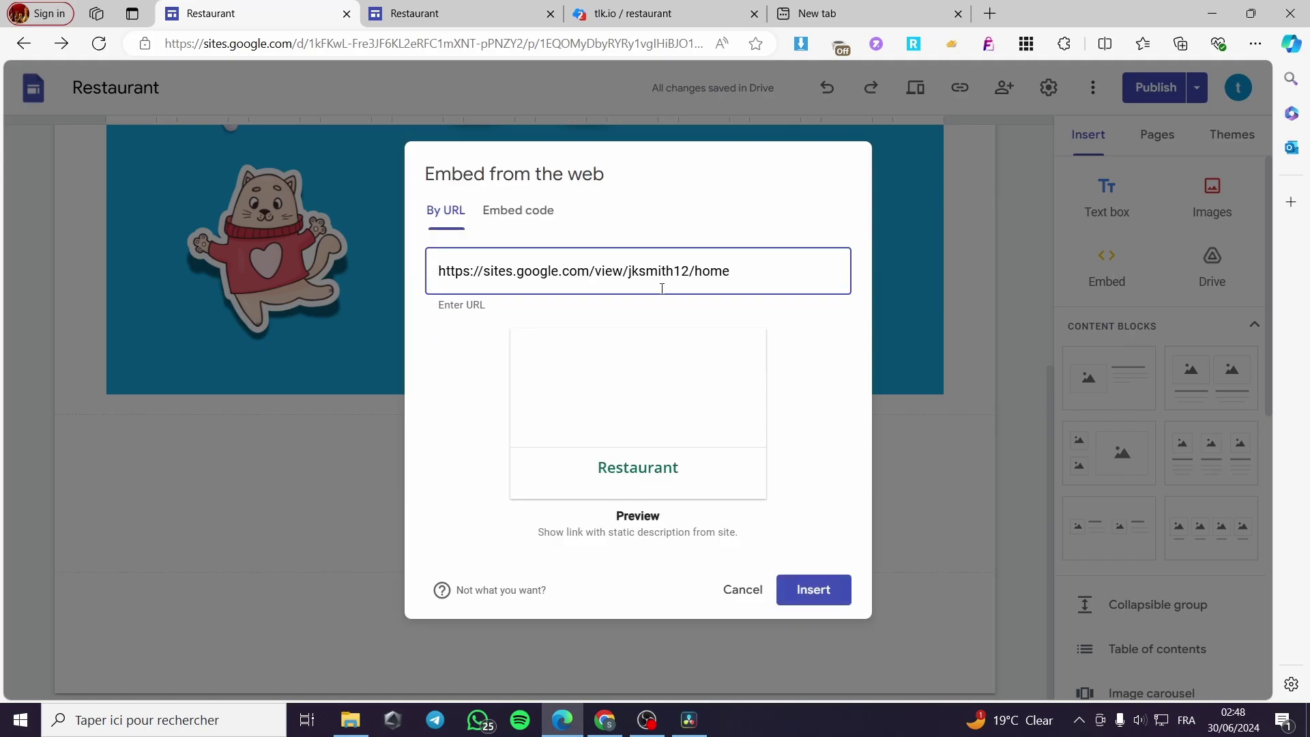
drag(734, 281, 345, 272)
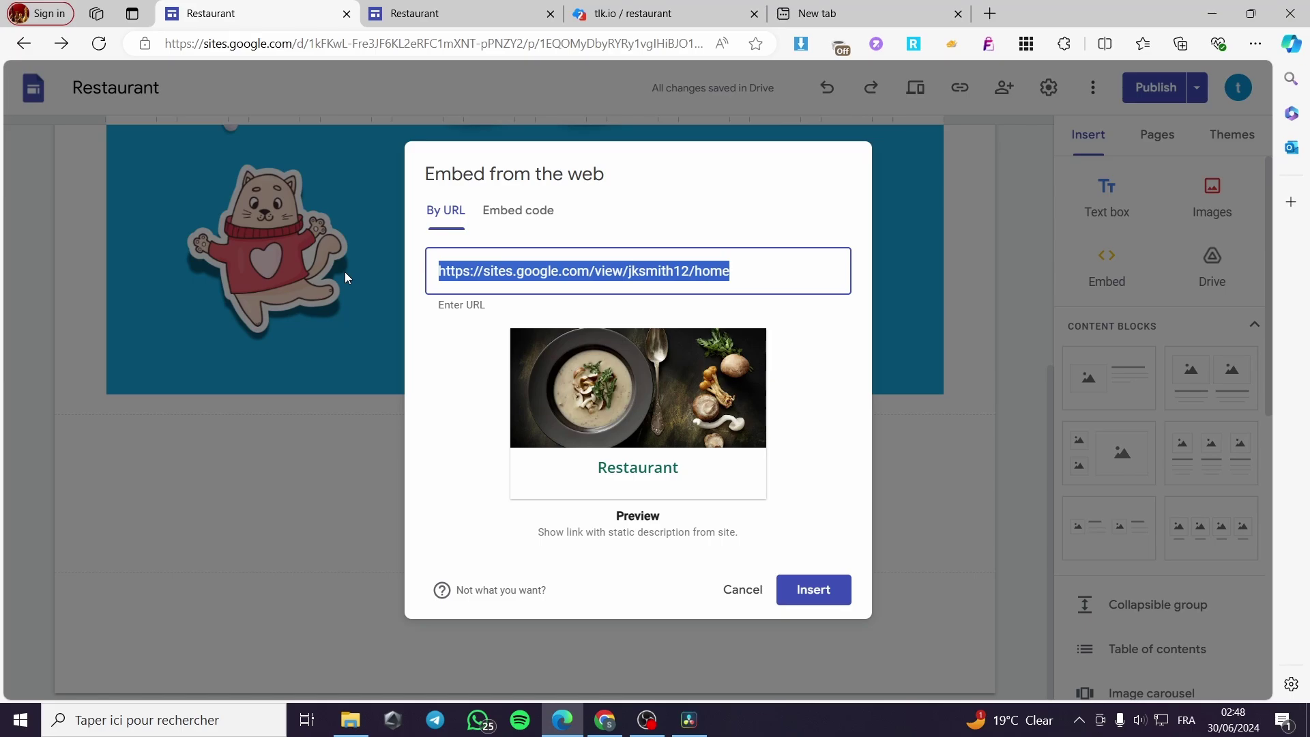
key(BackSpace)
click(659, 5)
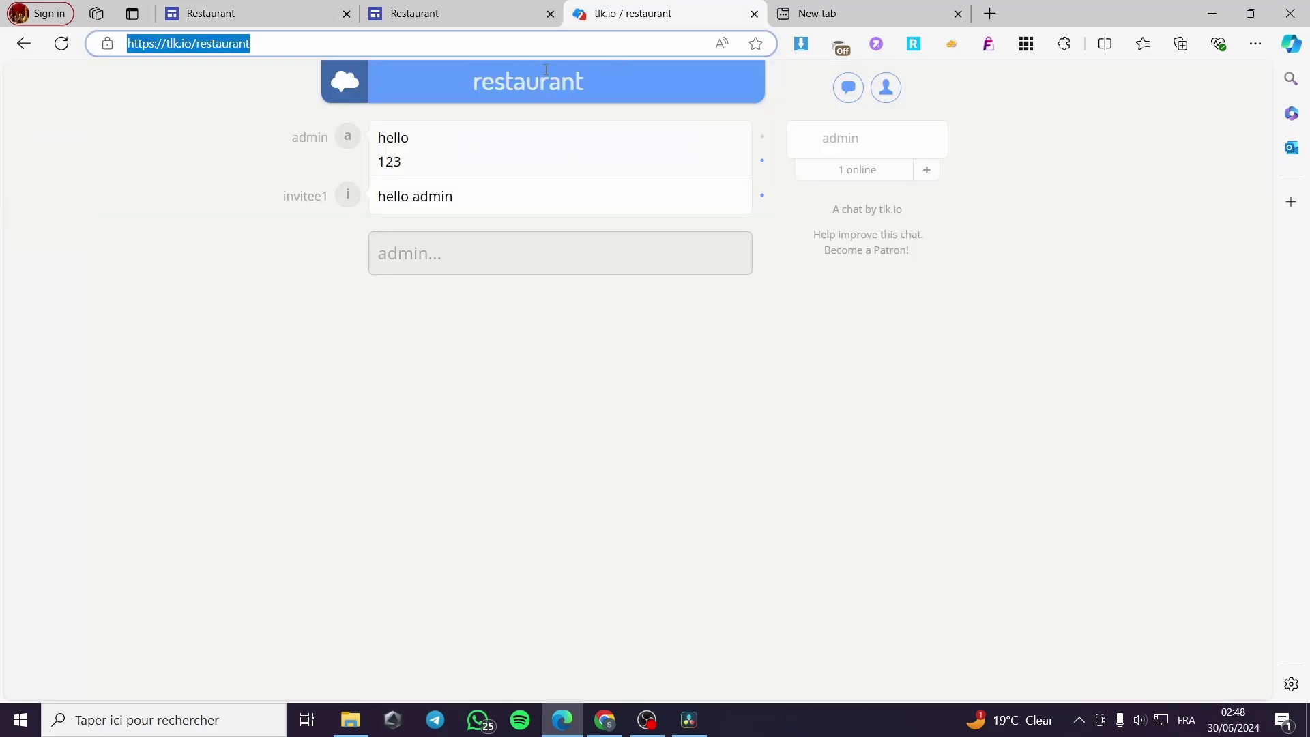
right_click(210, 43)
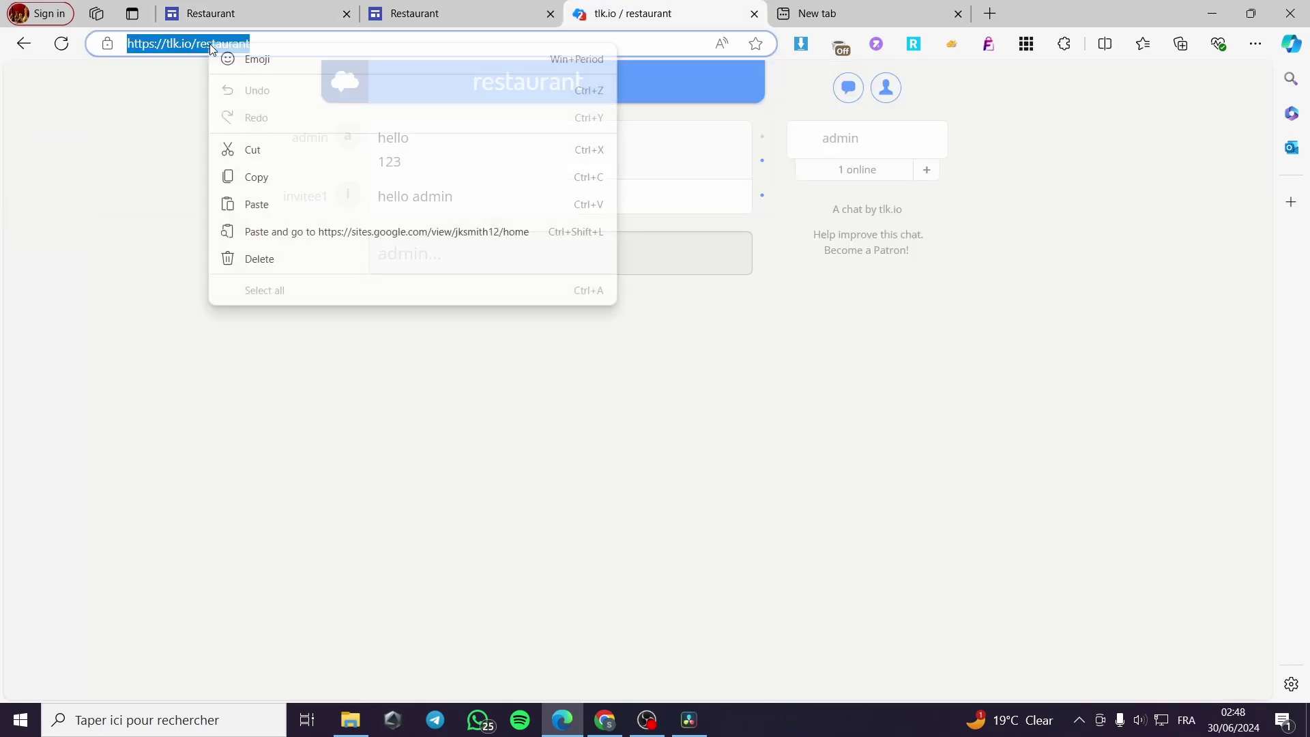
click(285, 179)
click(249, 12)
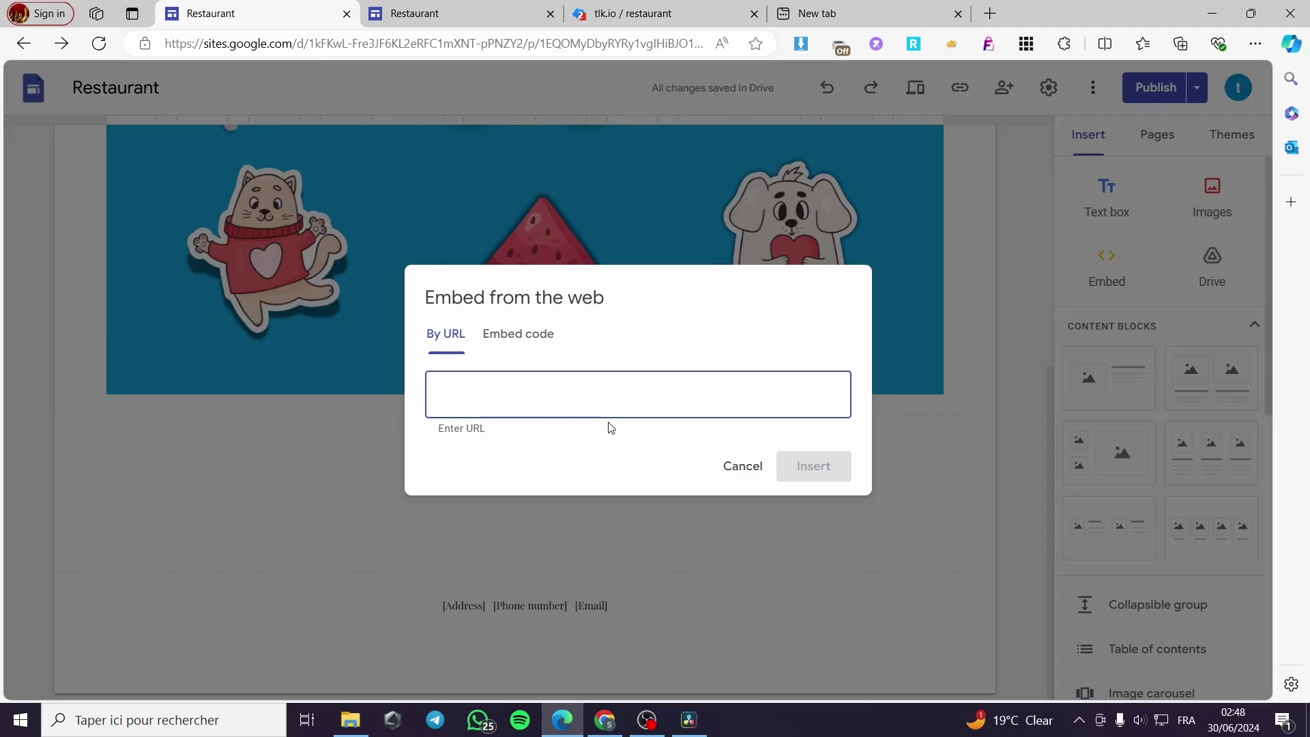
key(ctrl+v)
click(810, 598)
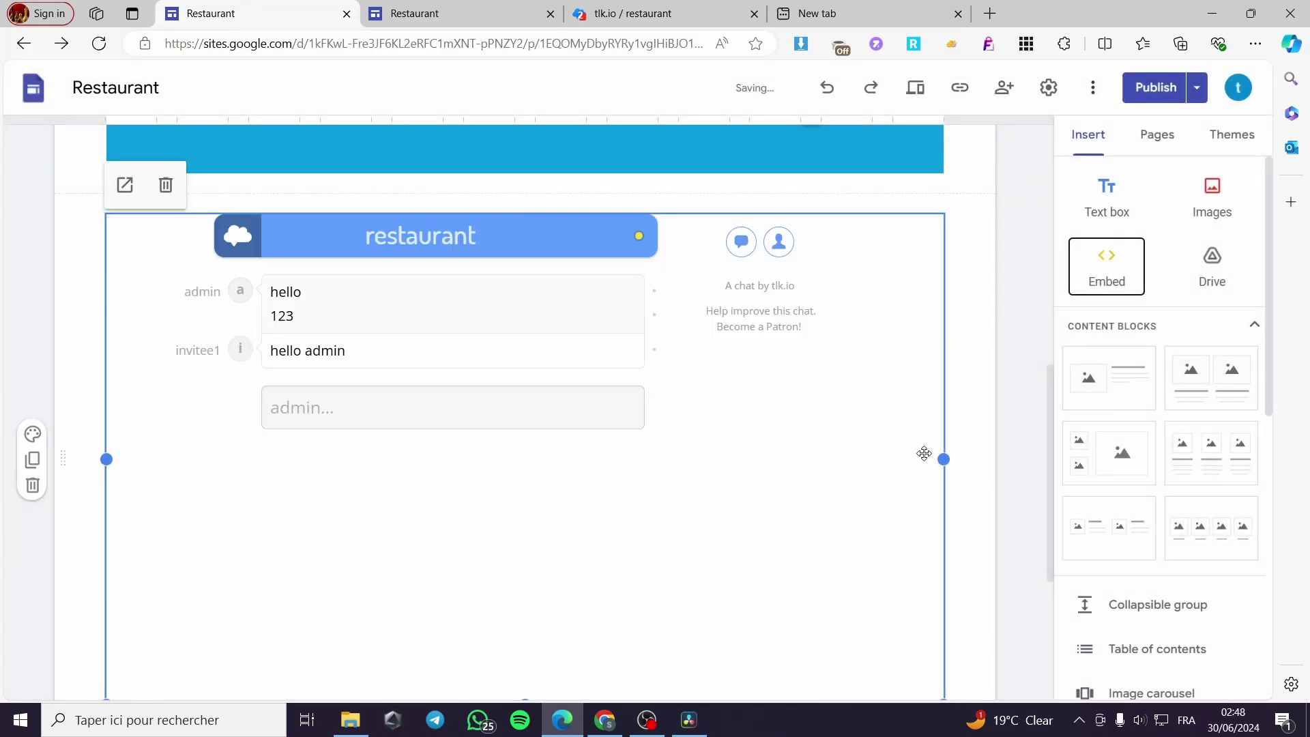
Step: Widen the embedded chat box and publish the site
drag(946, 462, 1009, 468)
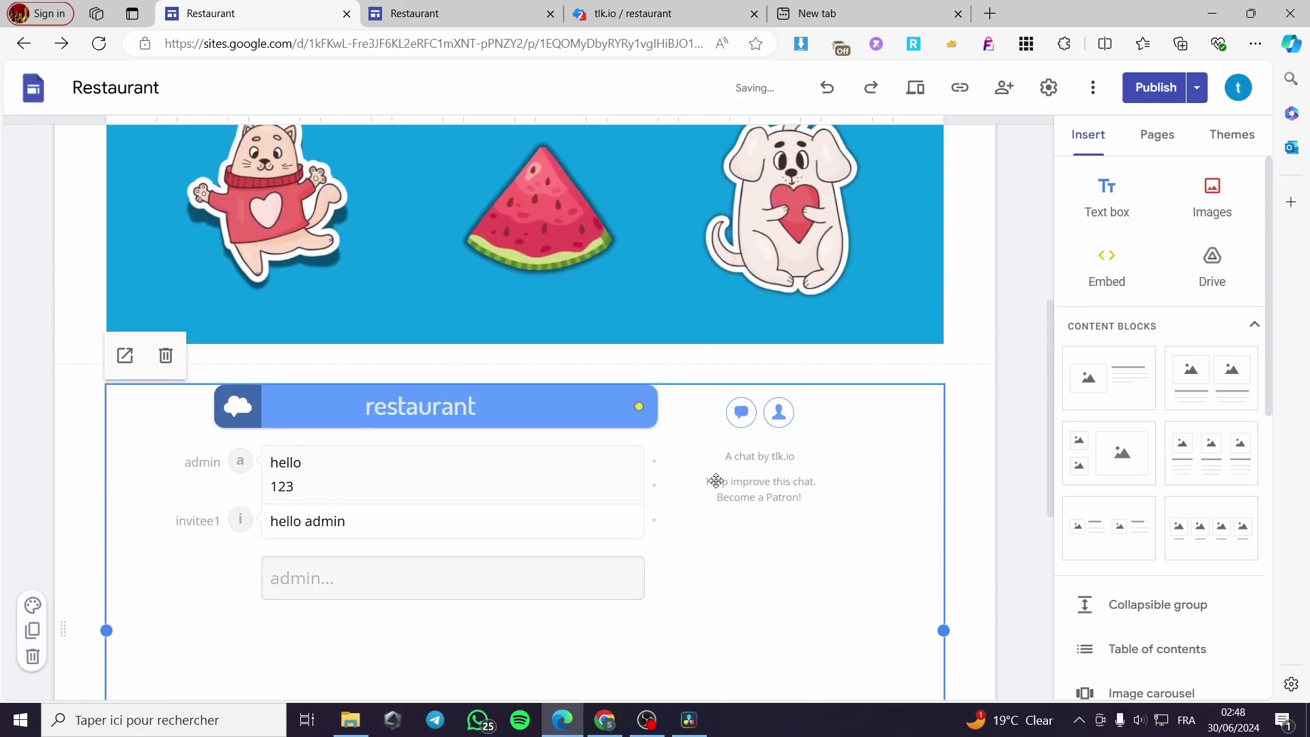
click(1156, 88)
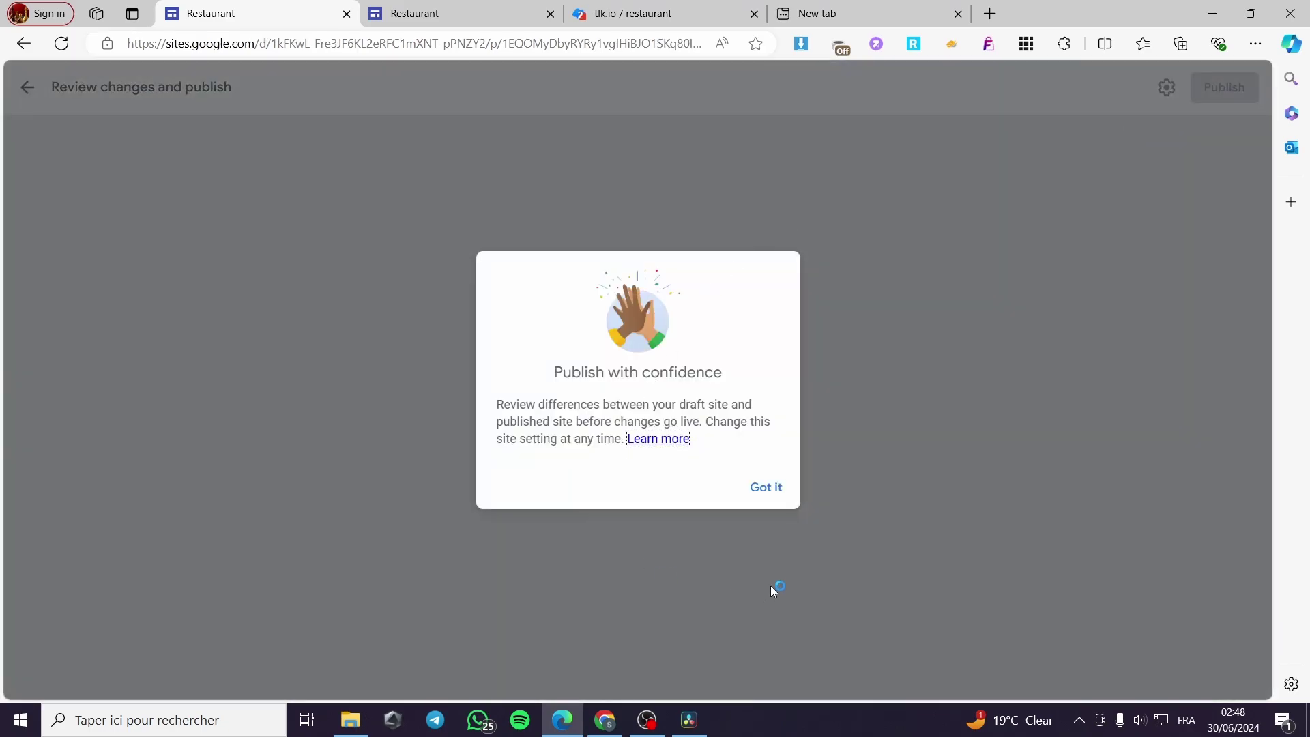
click(779, 488)
click(1245, 94)
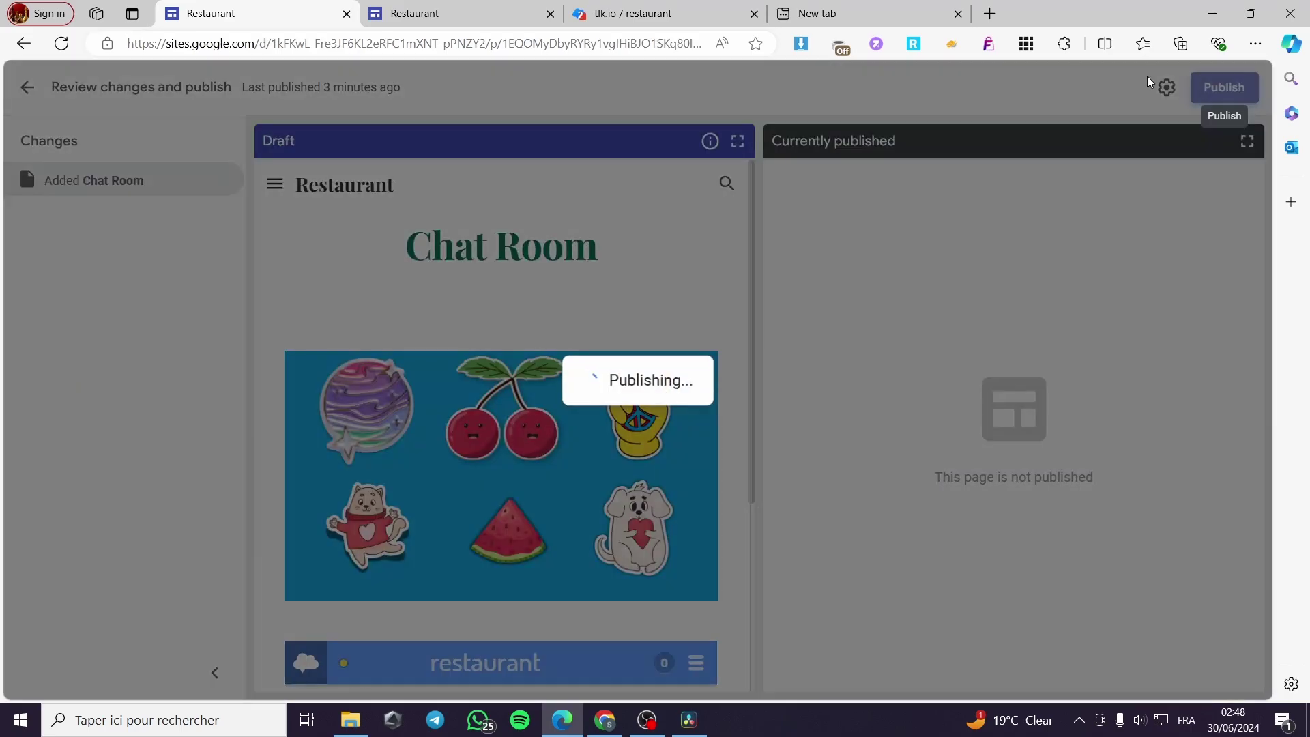